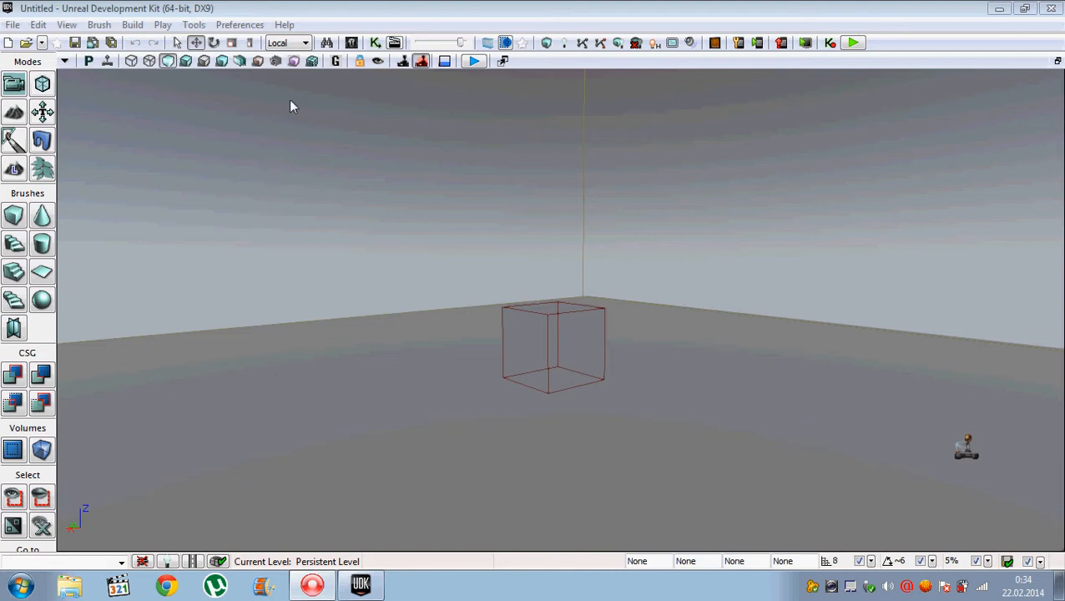
# - Create a new level from the Blank Map template
pyautogui.click(9, 43)
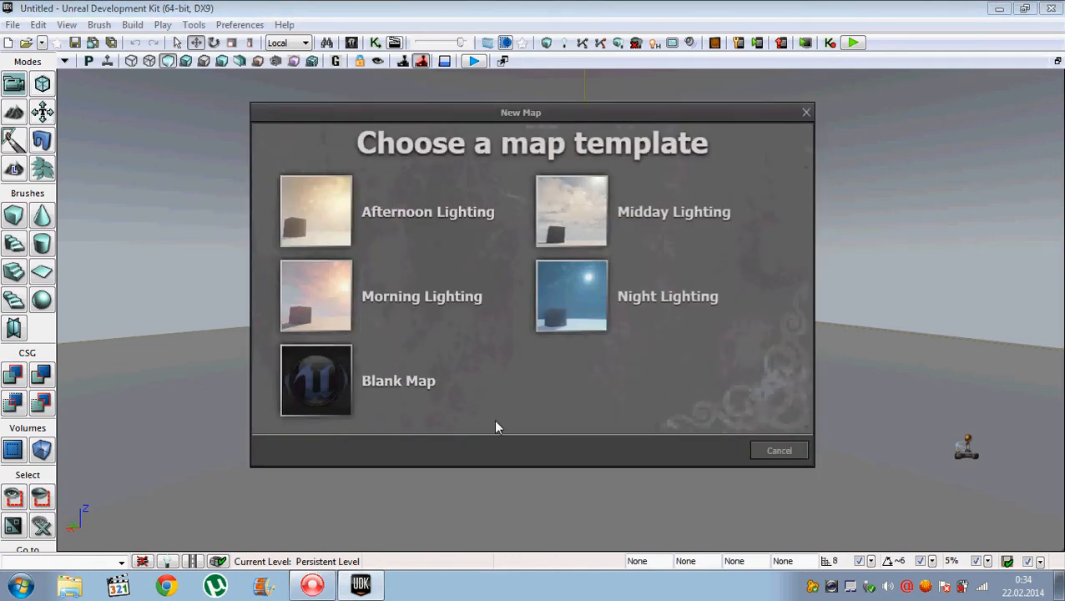
pyautogui.click(332, 389)
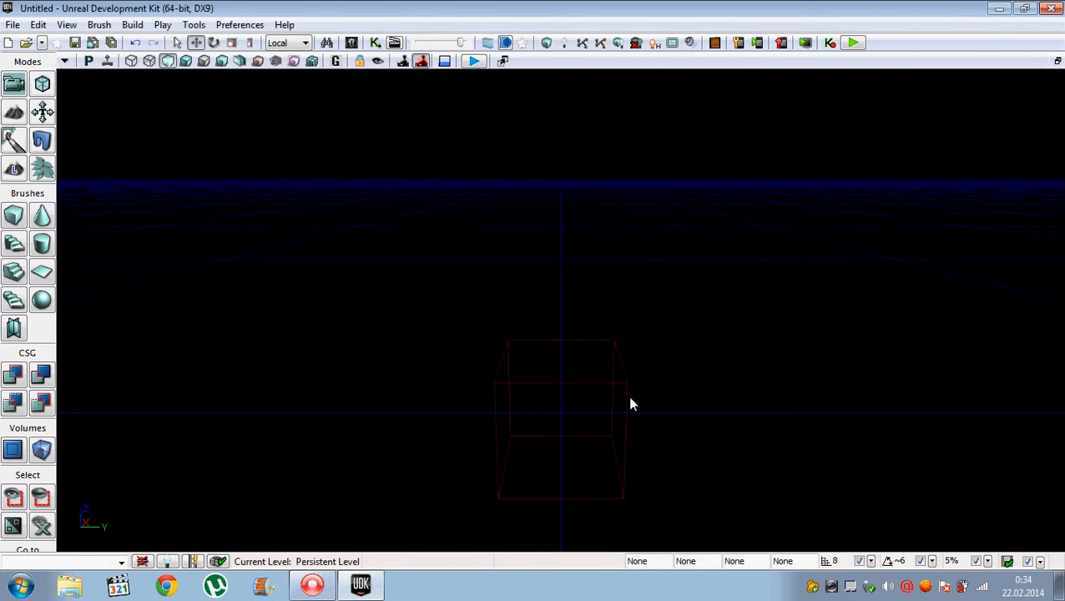
pyautogui.moveTo(679, 407)
pyautogui.mouseDown(button='right')
pyautogui.moveTo(720, 408)
pyautogui.moveTo(611, 418)
pyautogui.moveTo(696, 429)
pyautogui.moveTo(676, 409)
pyautogui.moveTo(614, 403)
pyautogui.moveTo(705, 399)
pyautogui.moveTo(501, 402)
pyautogui.moveTo(84, 375)
pyautogui.moveTo(167, 354)
pyautogui.moveTo(647, 443)
pyautogui.moveTo(712, 387)
pyautogui.mouseUp(button='right')
pyautogui.scroll(-3, 712, 386)
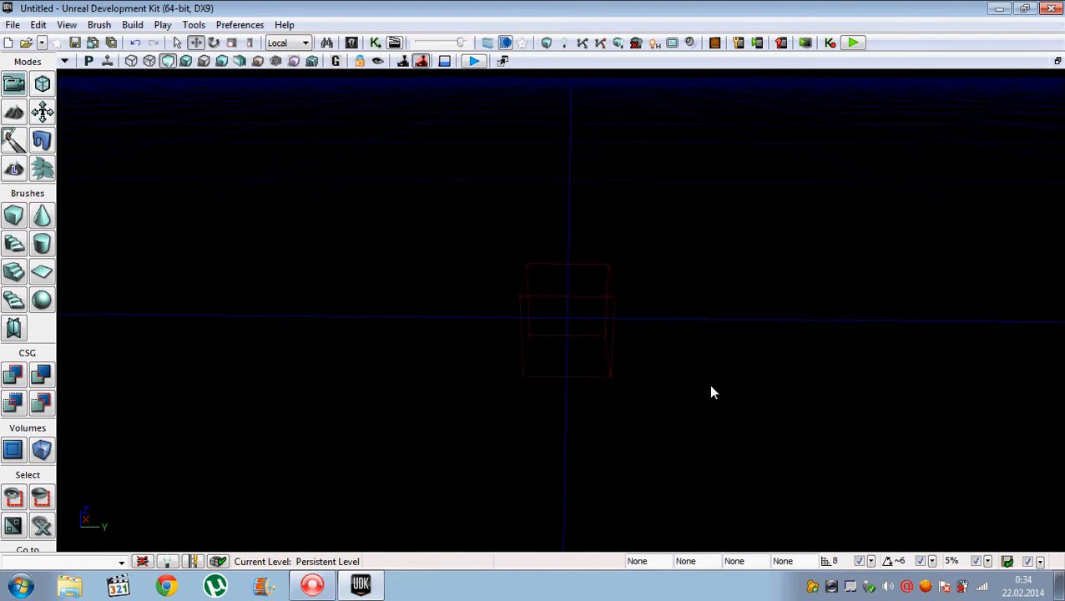
pyautogui.scroll(5, 711, 387)
pyautogui.scroll(-2, 712, 386)
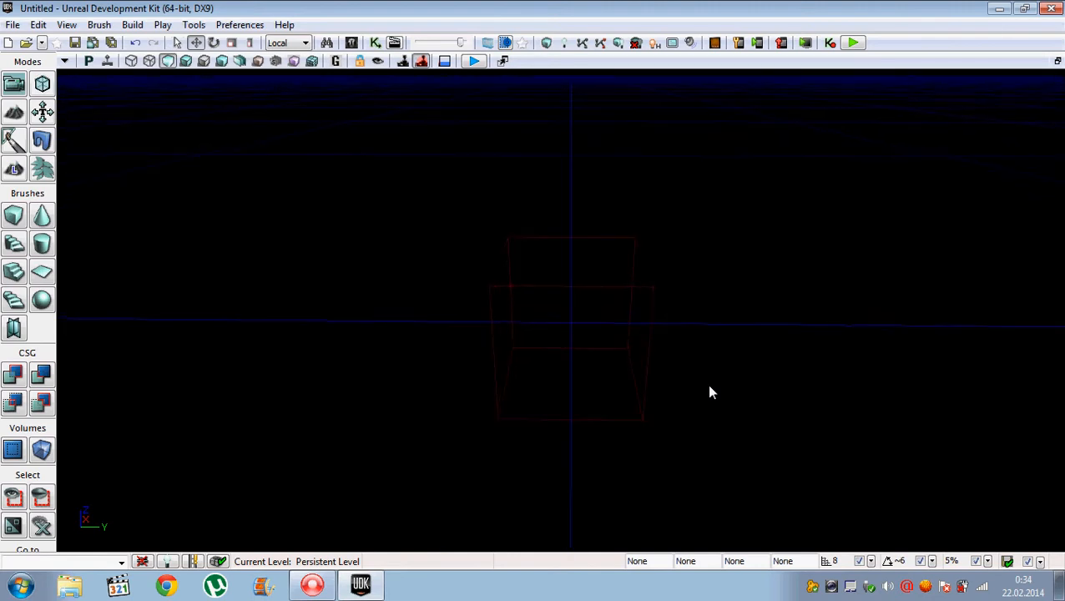
pyautogui.scroll(2, 712, 391)
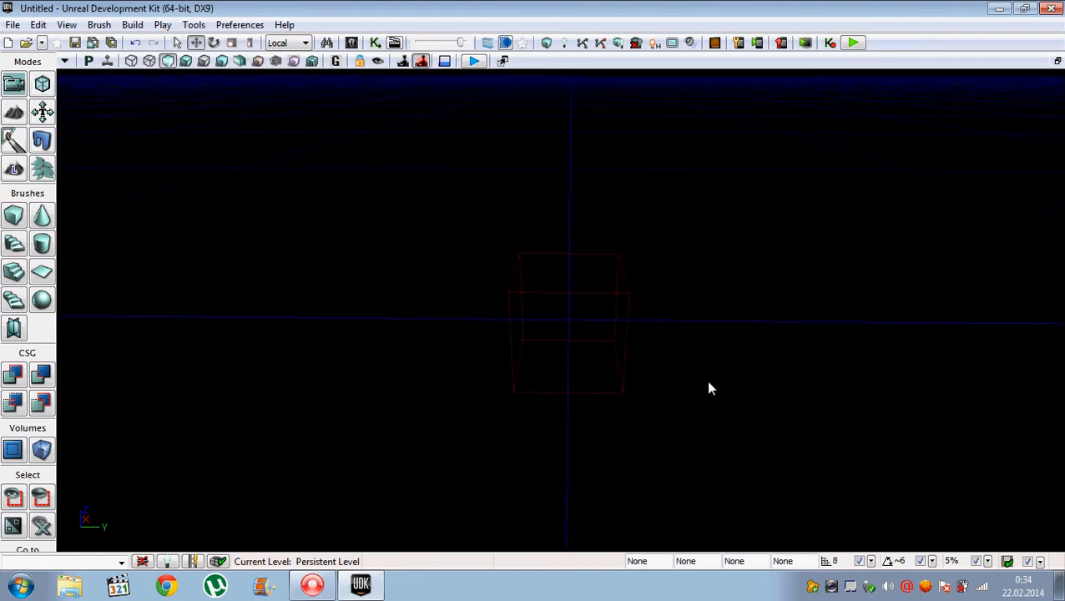
pyautogui.moveTo(688, 292); pyautogui.dragTo(690, 275, button='right')
pyautogui.moveTo(688, 292)
pyautogui.mouseDown()
pyautogui.moveTo(686, 221)
pyautogui.moveTo(688, 259)
pyautogui.moveTo(601, 280)
pyautogui.moveTo(734, 274)
pyautogui.moveTo(655, 281)
pyautogui.moveTo(690, 253)
pyautogui.mouseUp()
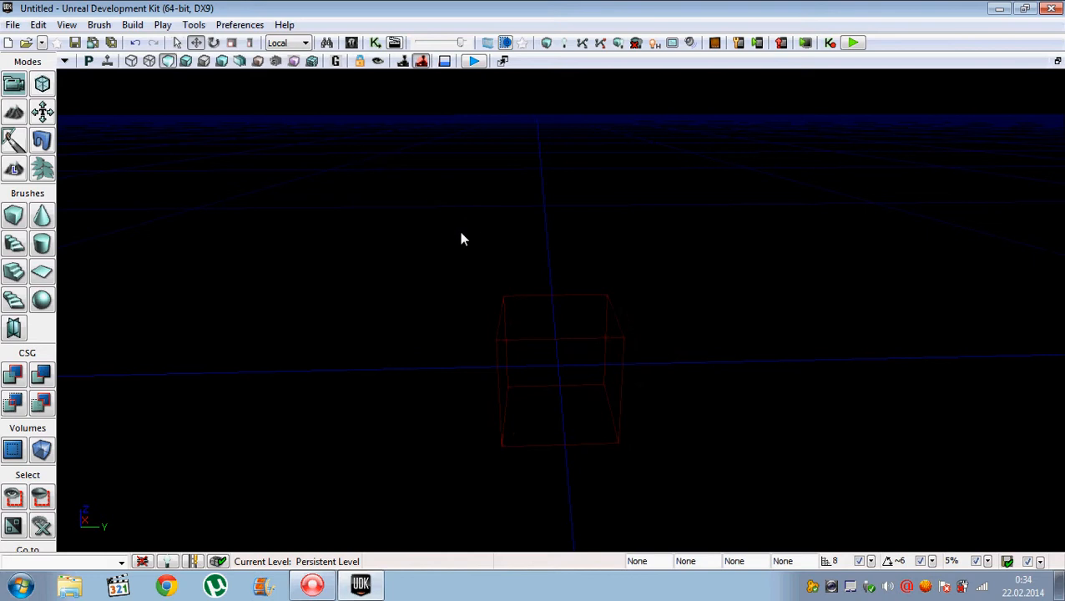
# - Shape the builder brush as a hollow cube with X 2000, Y 2000 and Z 600
pyautogui.rightClick(13, 214)
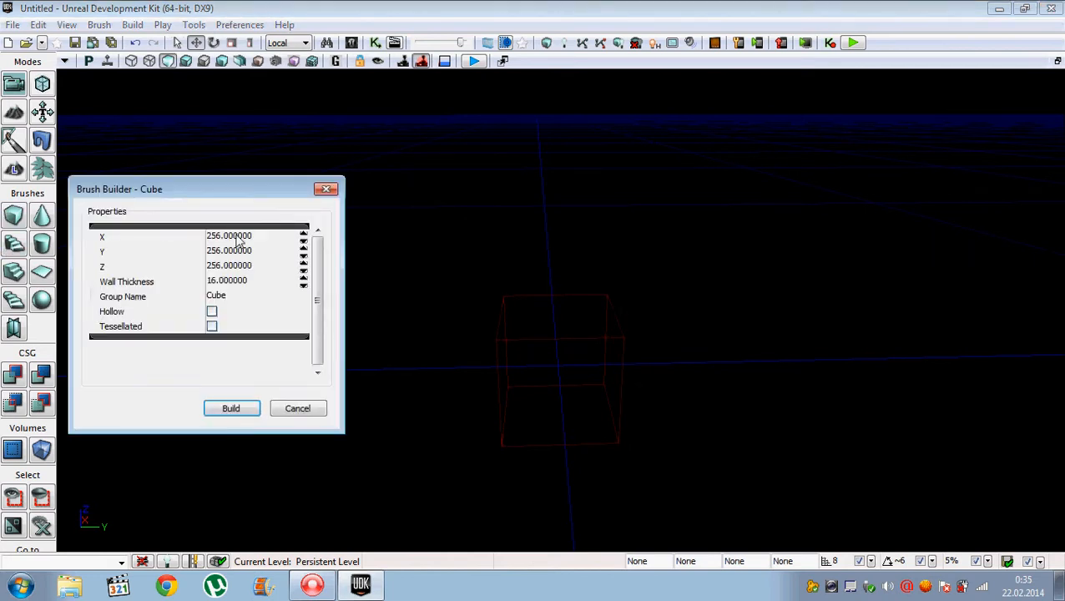
pyautogui.click(238, 239)
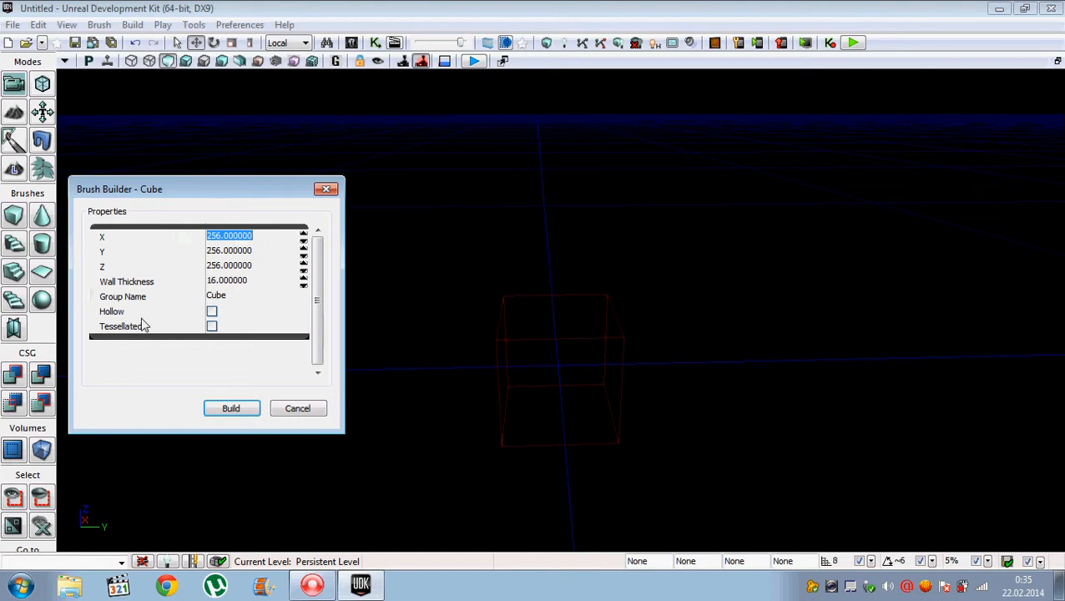
pyautogui.write('2000')
pyautogui.press('Tab')
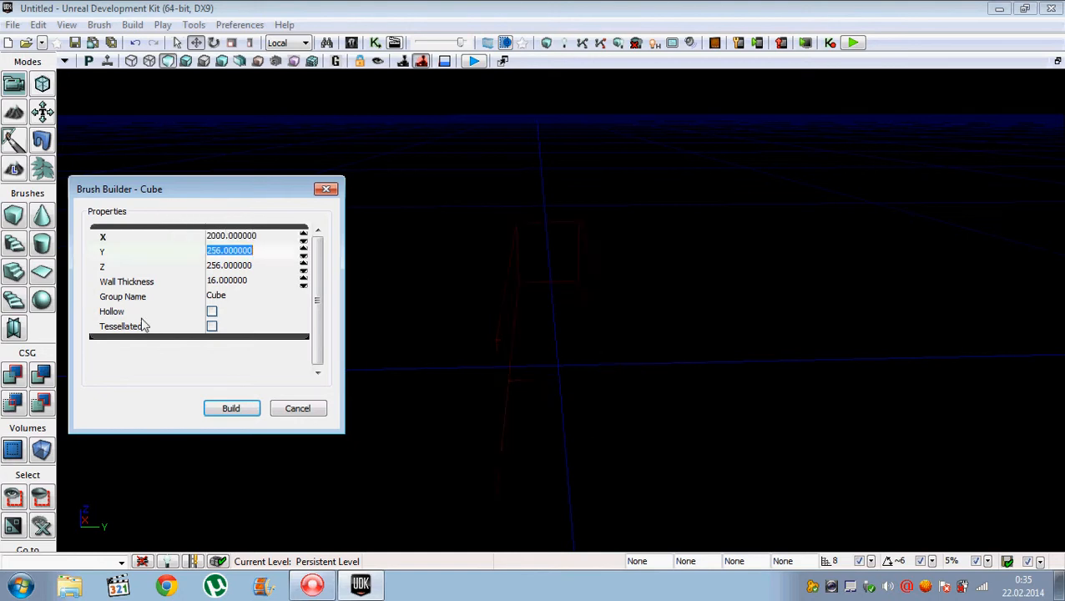
pyautogui.write('2000')
pyautogui.press('Tab')
pyautogui.write('6')
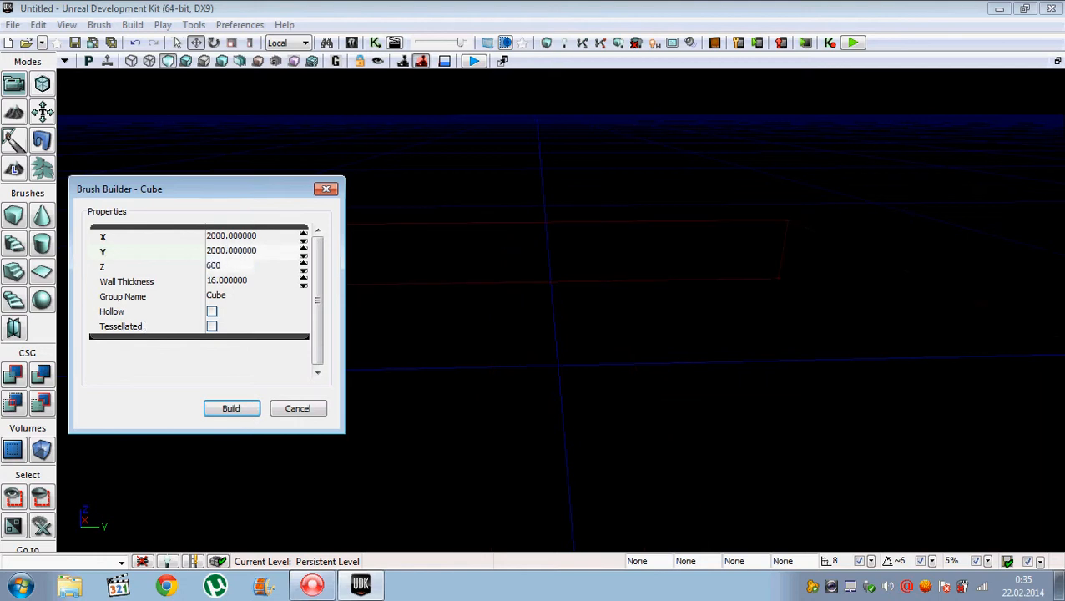
pyautogui.click(214, 312)
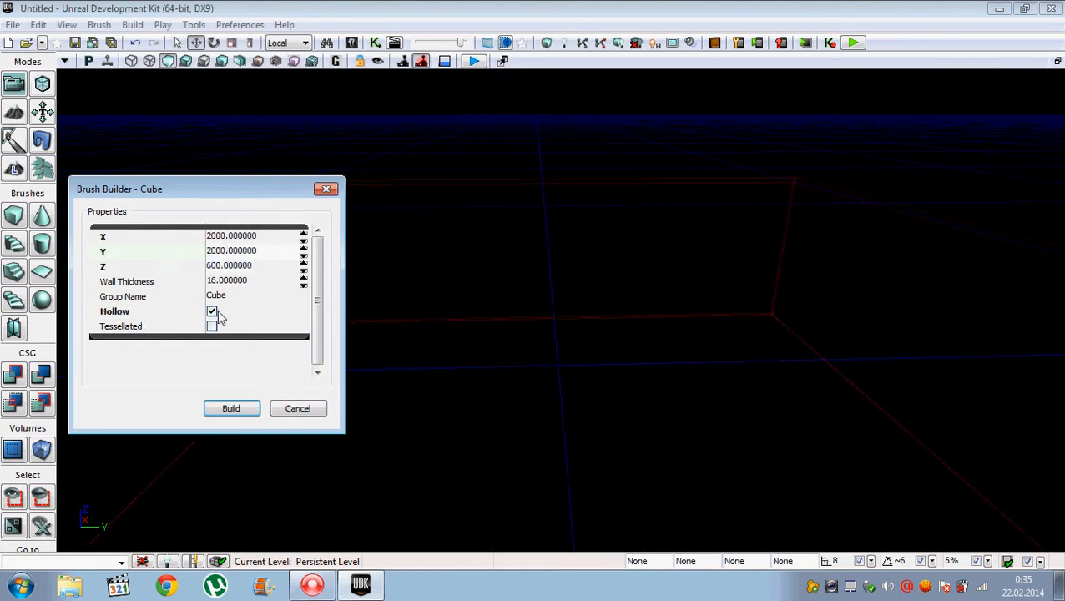
pyautogui.click(307, 408)
# - Add the hollow cube brush to the level as additive CSG geometry
pyautogui.scroll(-3, 497, 384)
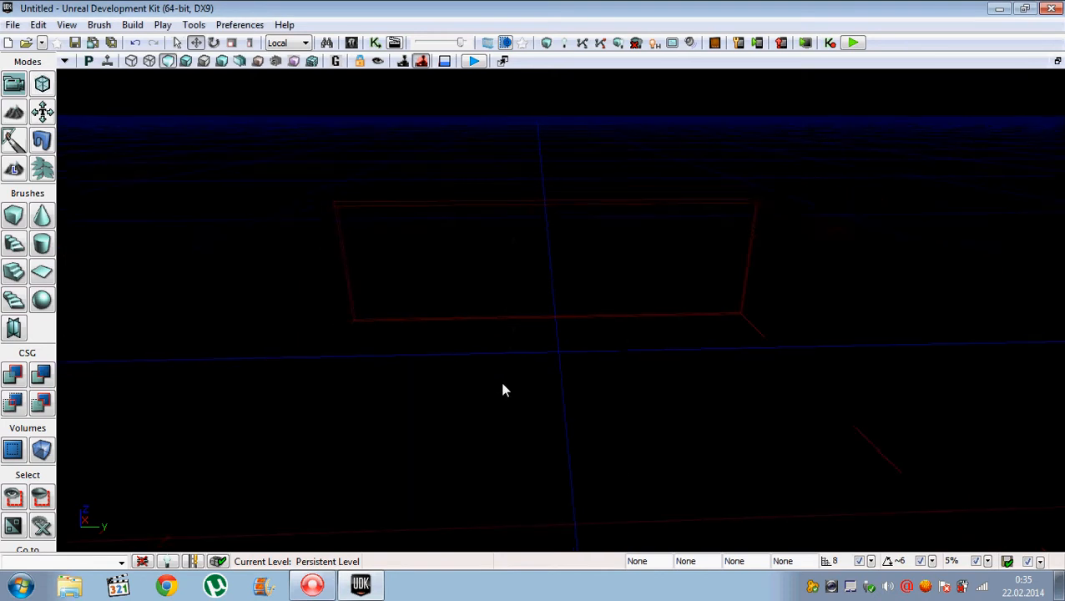
pyautogui.moveTo(503, 385); pyautogui.dragTo(485, 385, button='right')
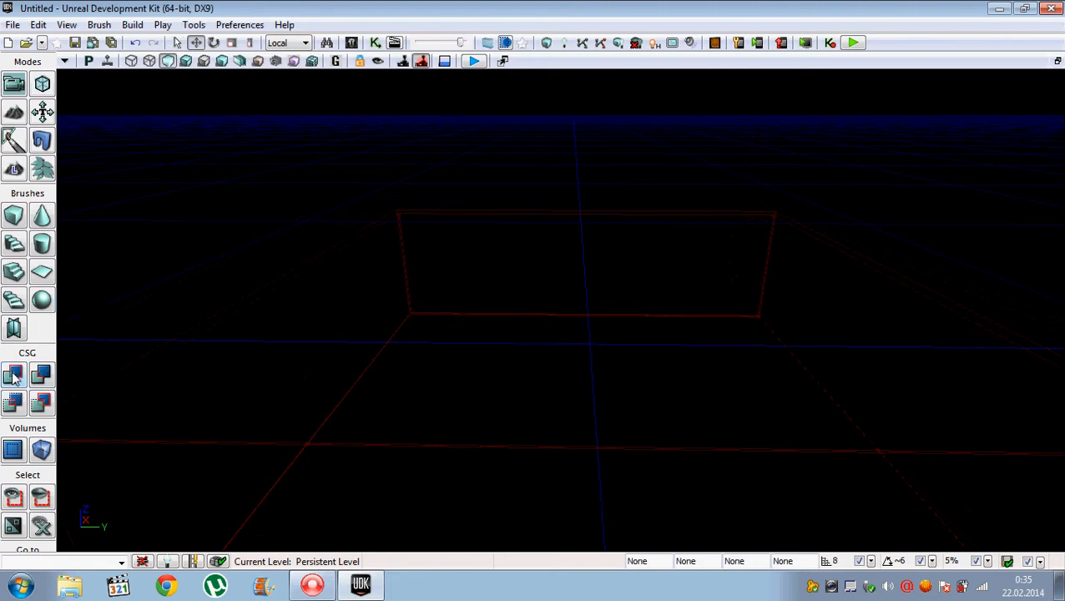
pyautogui.hotkey('ctrl', 'a')
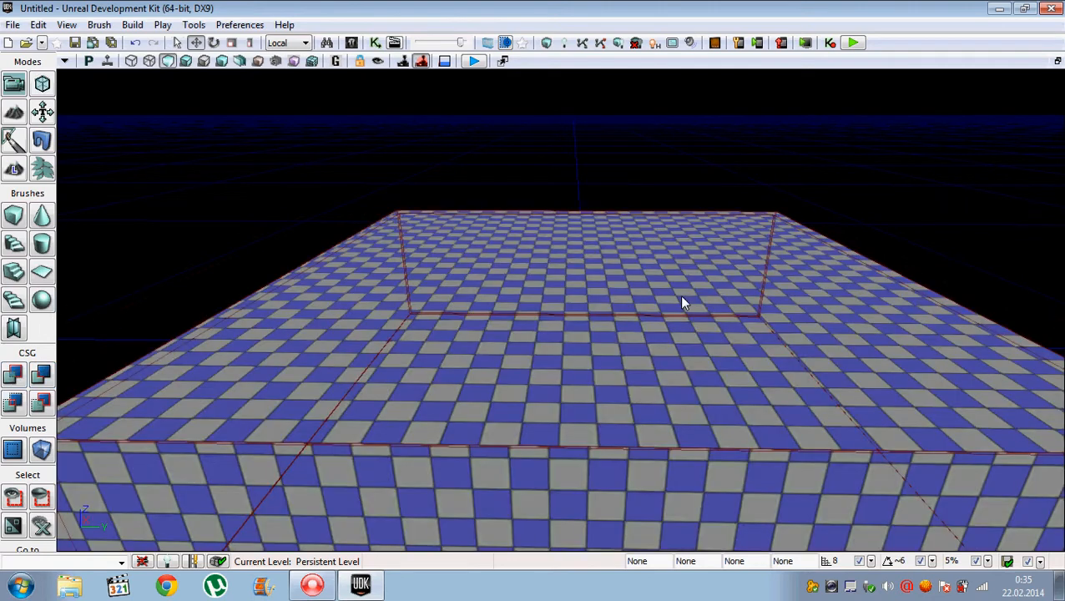
# - Examine the inside of the hollow room in lit shading, and return to unlit shading
pyautogui.scroll(-3, 682, 296)
pyautogui.moveTo(689, 337); pyautogui.dragTo(2, 368, button='right')
pyautogui.press('w')
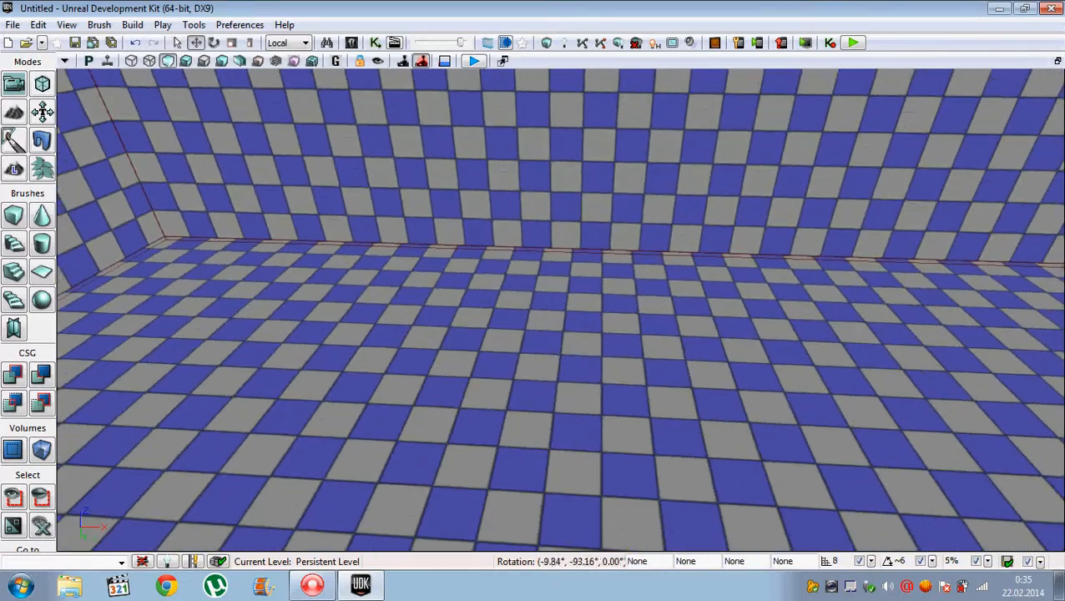
pyautogui.moveTo(534, 309); pyautogui.dragTo(213, 272, button='right')
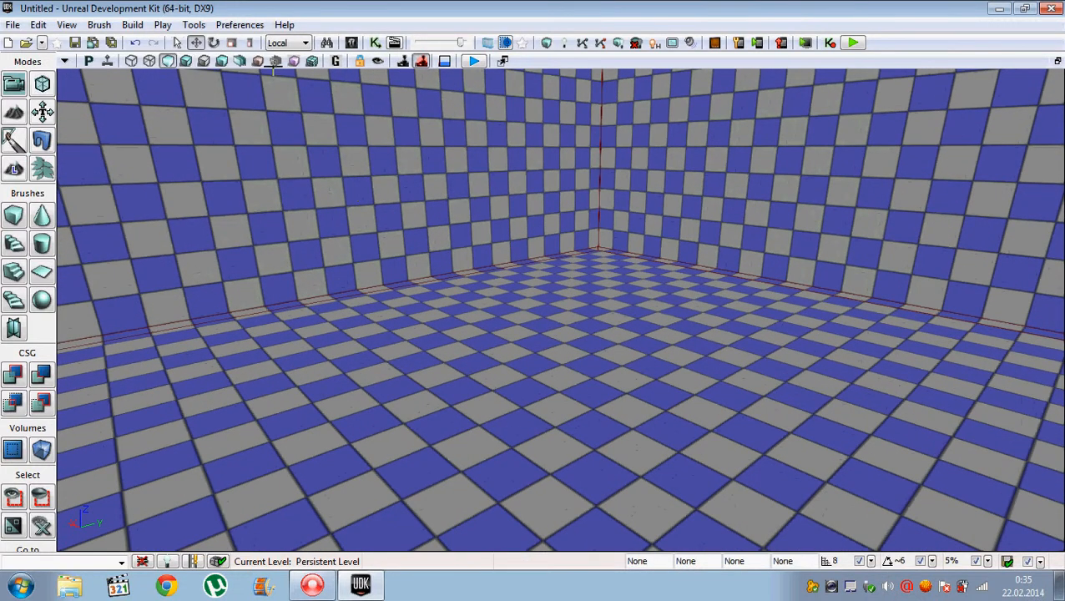
pyautogui.click(186, 62)
pyautogui.moveTo(744, 216); pyautogui.dragTo(975, 233, button='right')
pyautogui.click(168, 61)
# - Add a point light on the room's floor and raise it above the floor in lit shading
pyautogui.moveTo(546, 292); pyautogui.dragTo(582, 298, button='right')
pyautogui.rightClick(566, 302)
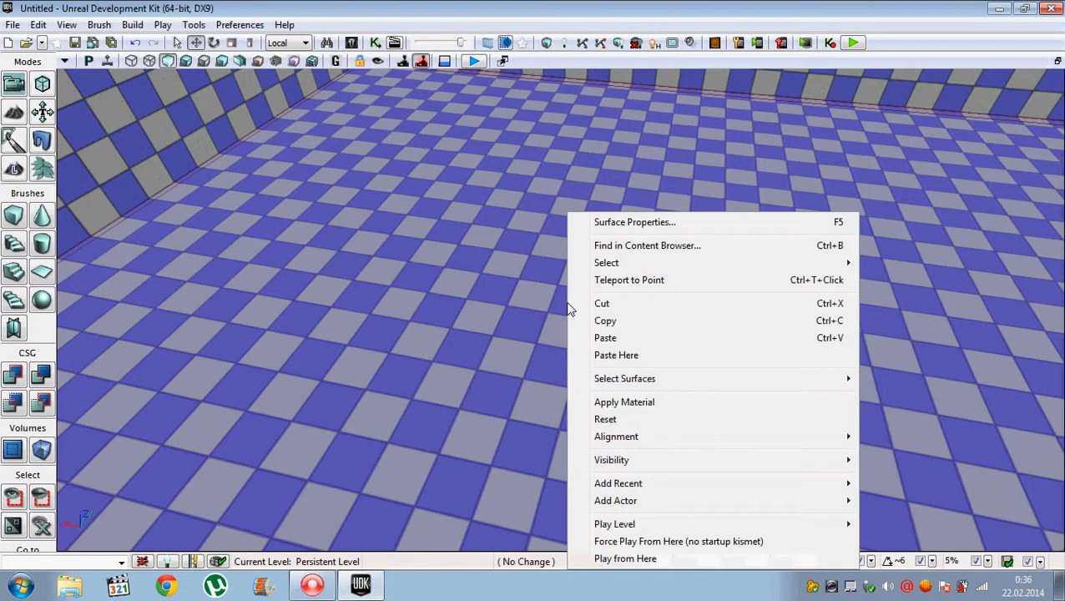
pyautogui.moveTo(717, 505)
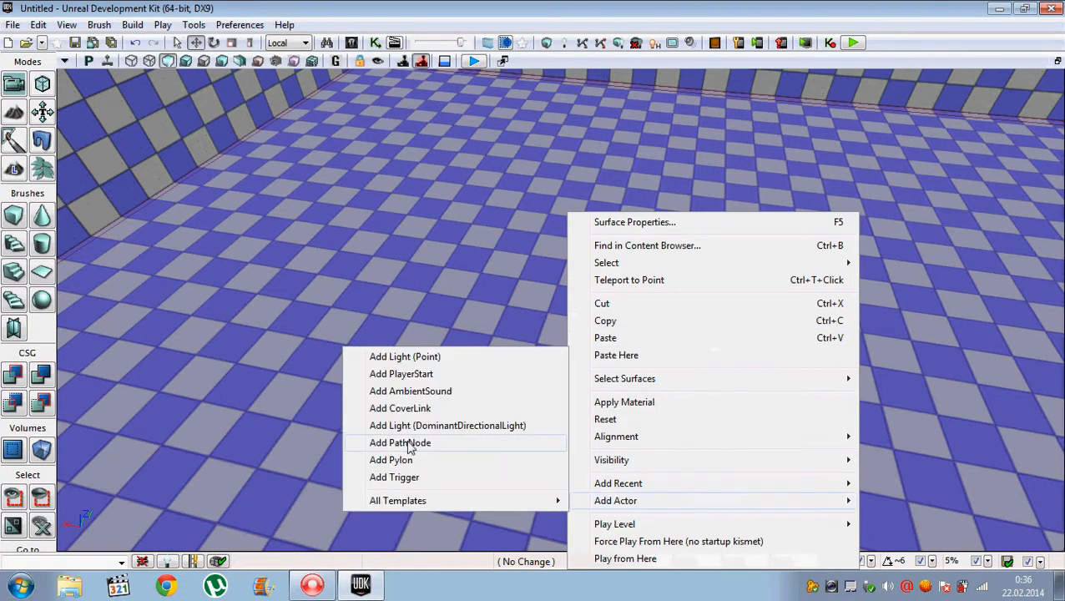
pyautogui.click(424, 358)
pyautogui.moveTo(560, 363)
pyautogui.mouseDown(button='right')
pyautogui.moveTo(662, 315)
pyautogui.moveTo(561, 351)
pyautogui.mouseUp(button='right')
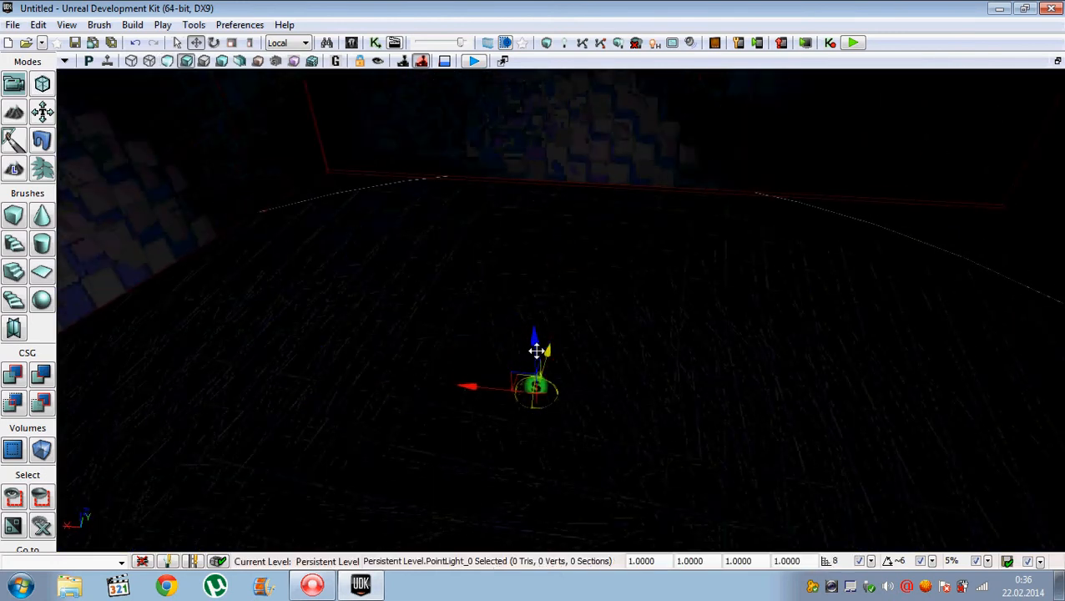
pyautogui.moveTo(536, 324); pyautogui.dragTo(538, 204)
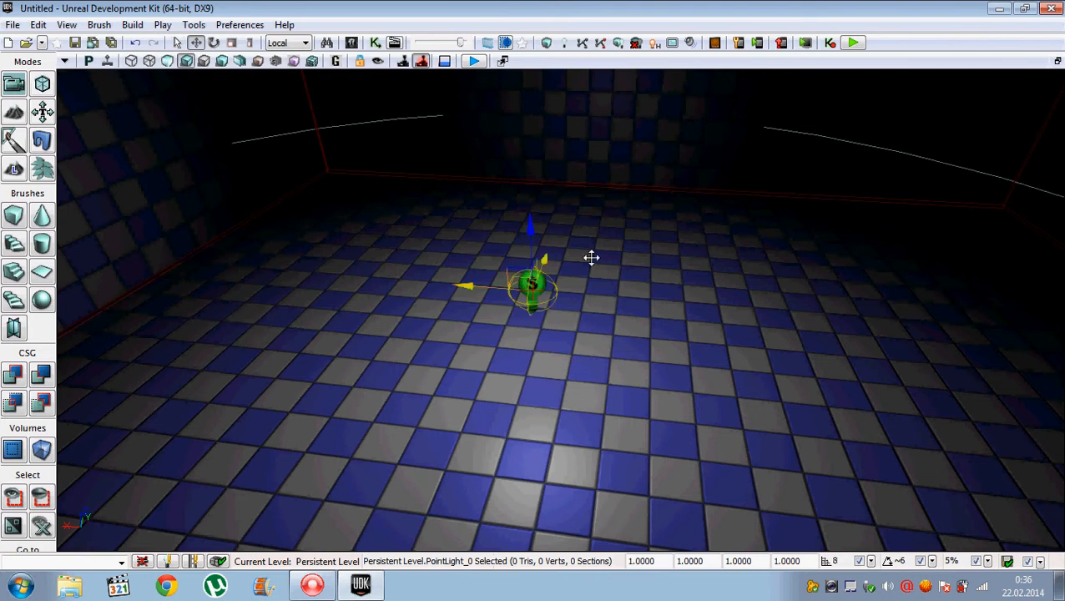
# - Centre the point light within the room and raise it close to the ceiling, working in the four-viewport layout
pyautogui.click(1057, 61)
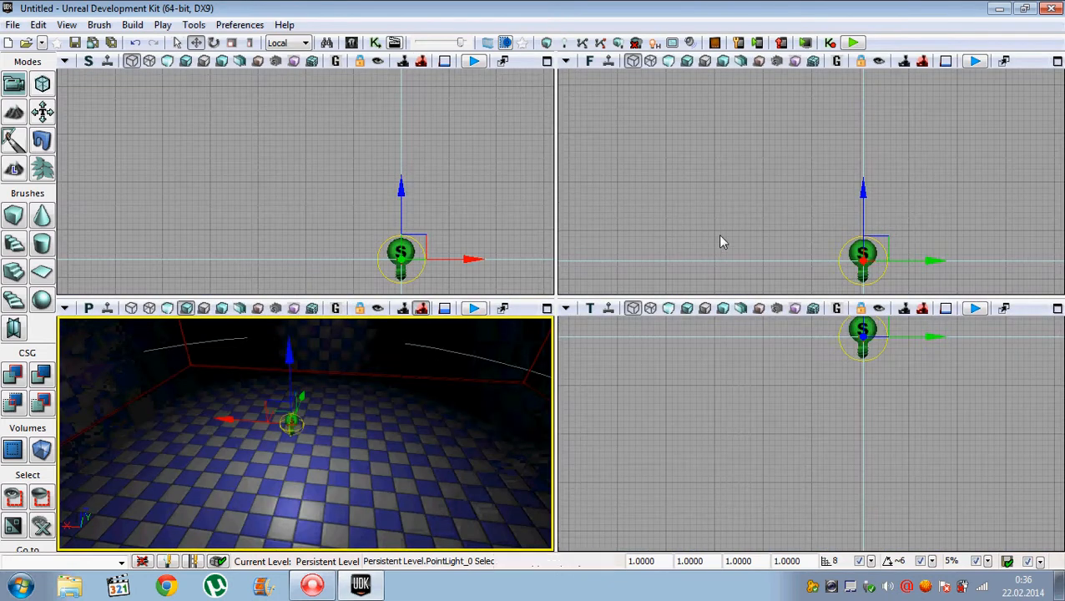
pyautogui.click(723, 242)
pyautogui.scroll(-6, 729, 227)
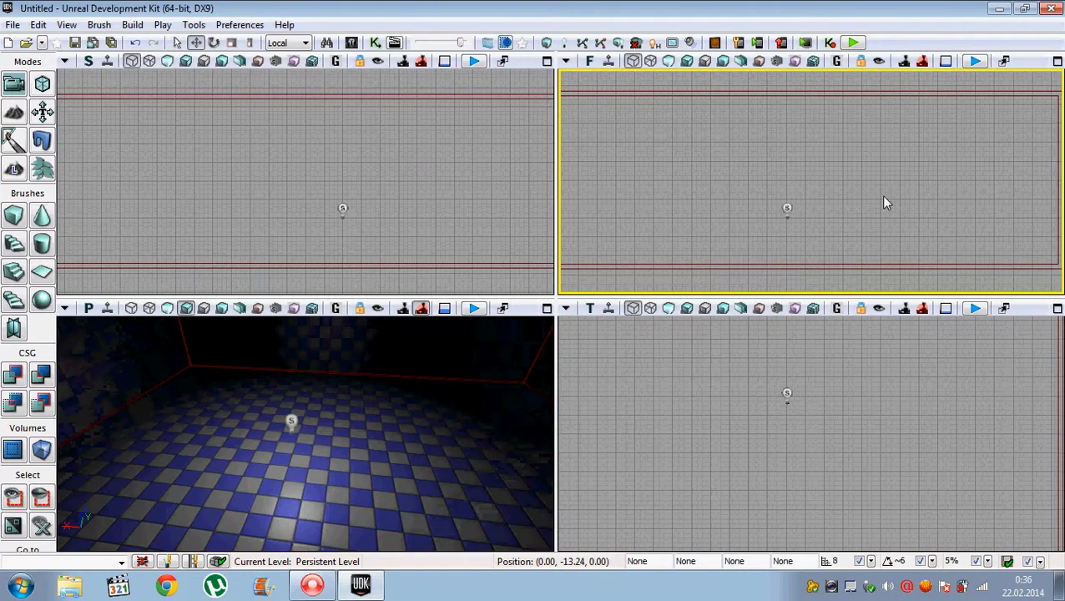
pyautogui.scroll(-3, 887, 203)
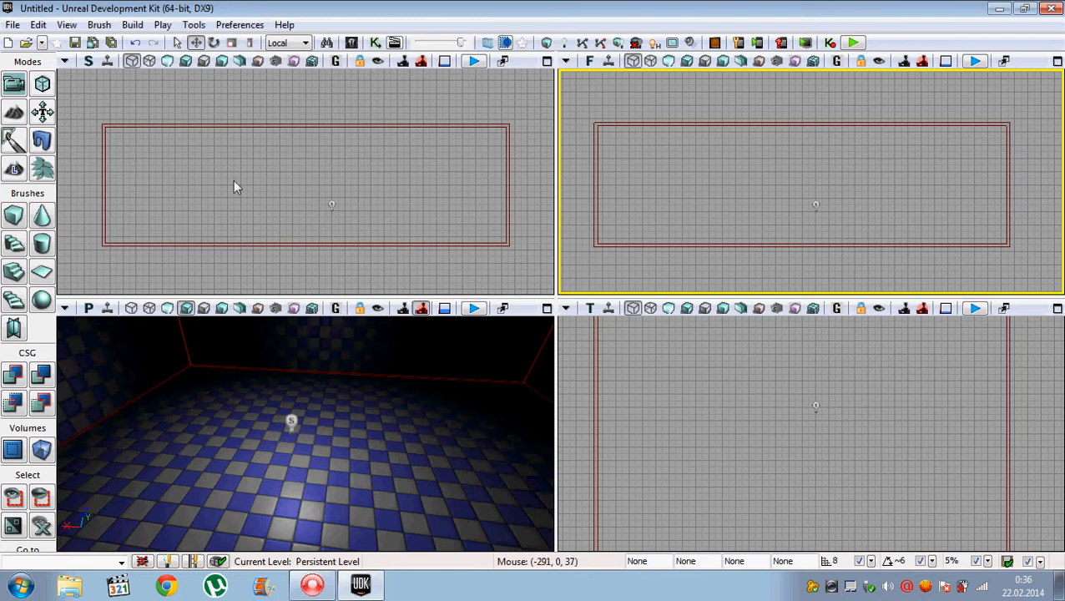
pyautogui.scroll(-1, 774, 455)
pyautogui.scroll(-6, 776, 451)
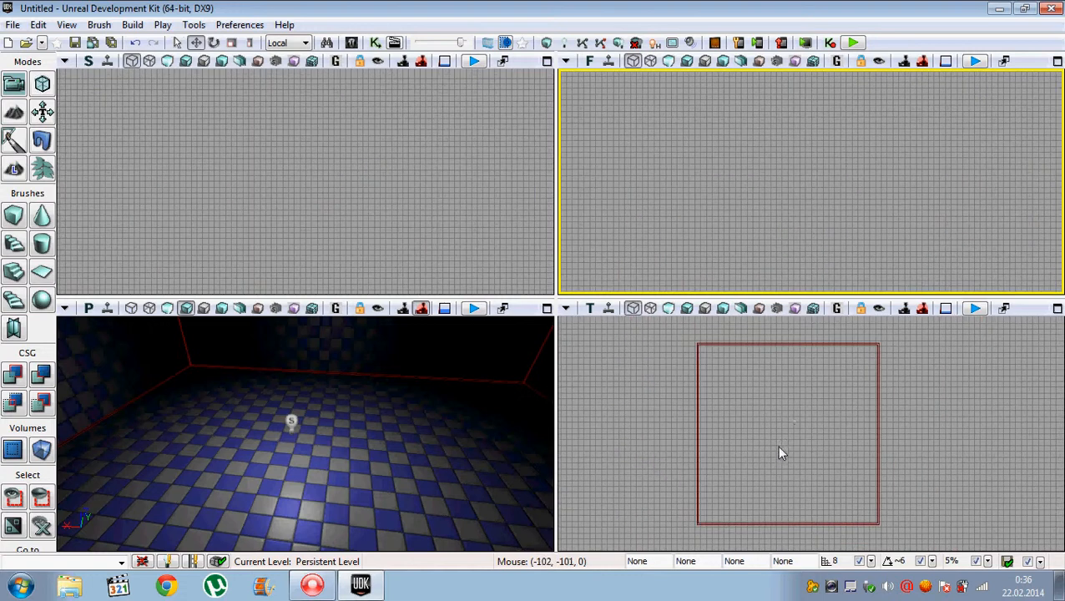
pyautogui.moveTo(895, 429)
pyautogui.mouseDown()
pyautogui.moveTo(882, 420)
pyautogui.moveTo(913, 437)
pyautogui.moveTo(903, 417)
pyautogui.moveTo(916, 426)
pyautogui.mouseUp()
pyautogui.moveTo(824, 271); pyautogui.dragTo(799, 152)
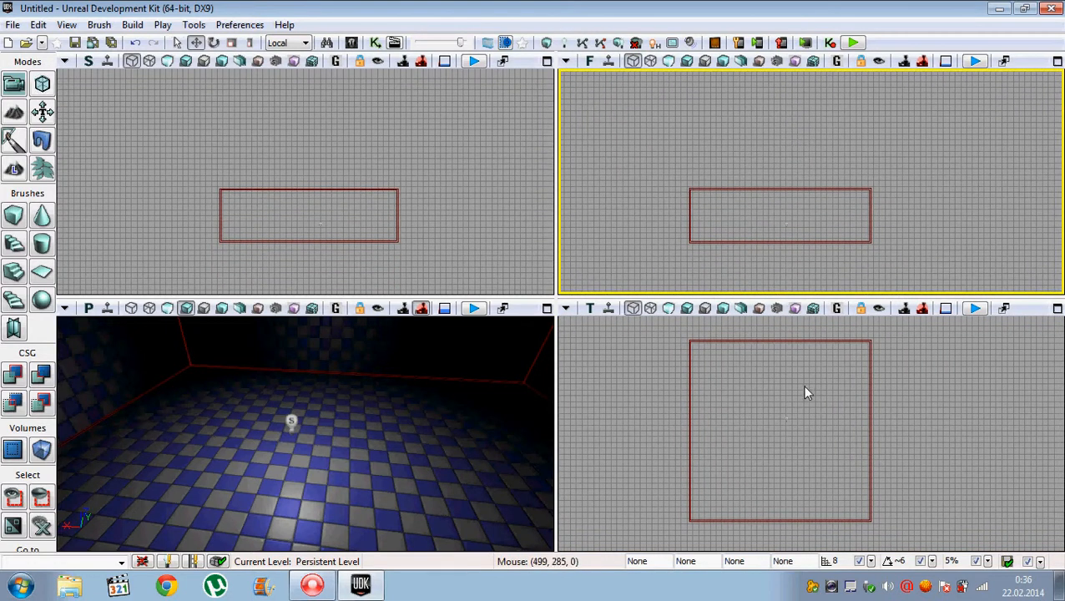
pyautogui.click(784, 415)
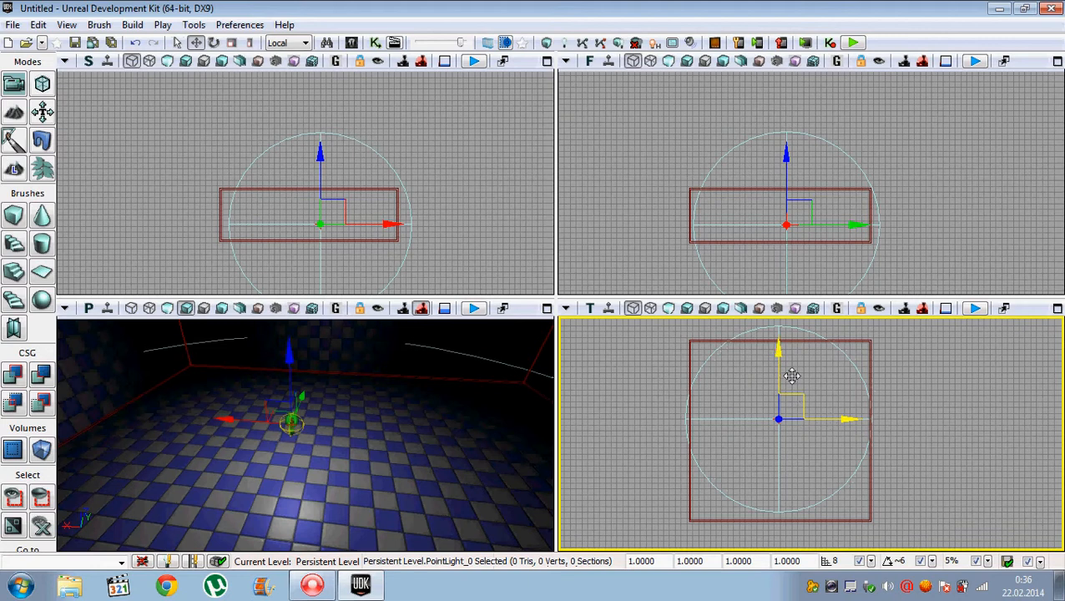
pyautogui.moveTo(778, 369)
pyautogui.mouseDown()
pyautogui.moveTo(777, 382)
pyautogui.moveTo(777, 370)
pyautogui.mouseUp()
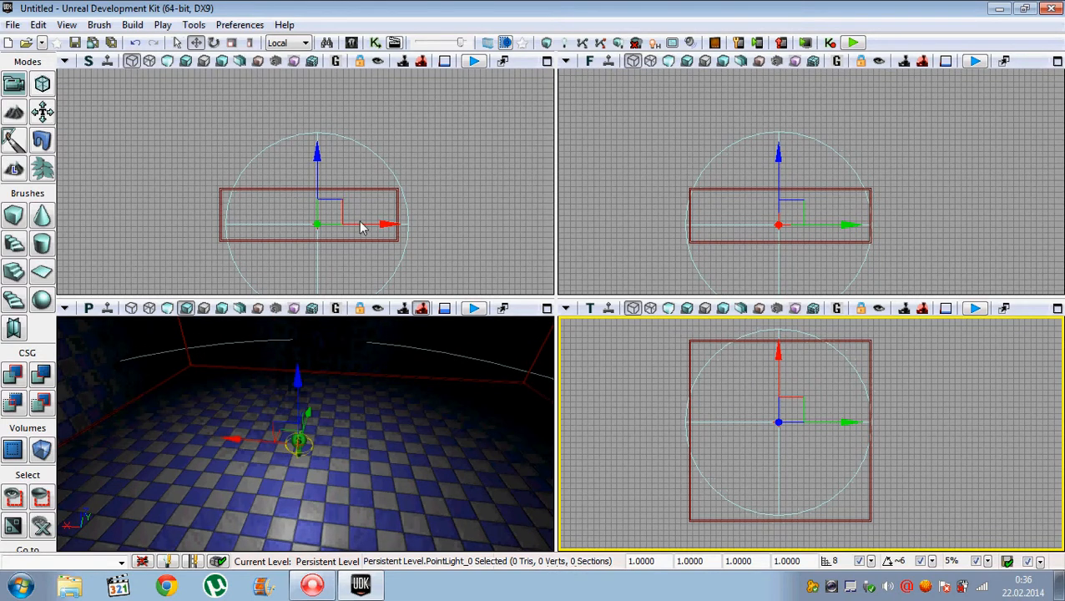
pyautogui.moveTo(363, 230); pyautogui.dragTo(357, 225)
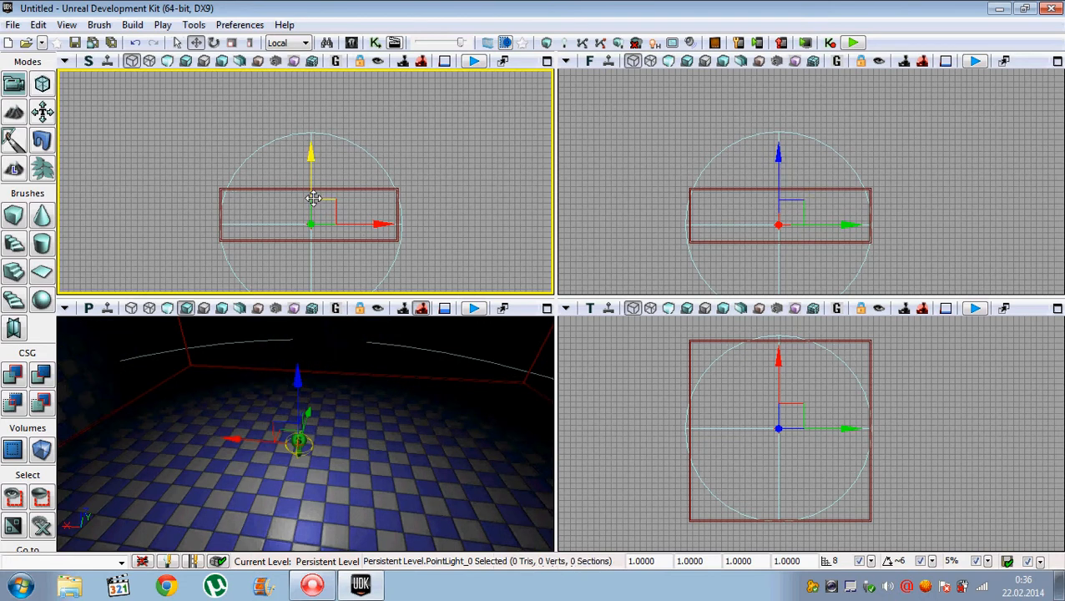
pyautogui.moveTo(312, 182); pyautogui.dragTo(312, 171)
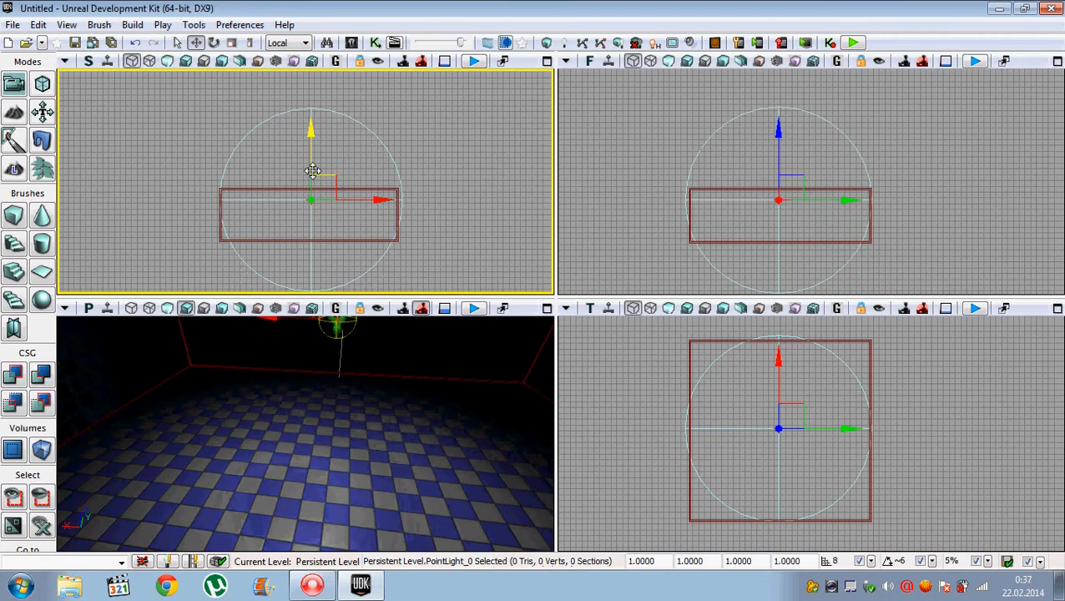
# - Scale up the point light's radius until it extends well beyond the room's walls
pyautogui.press('space')
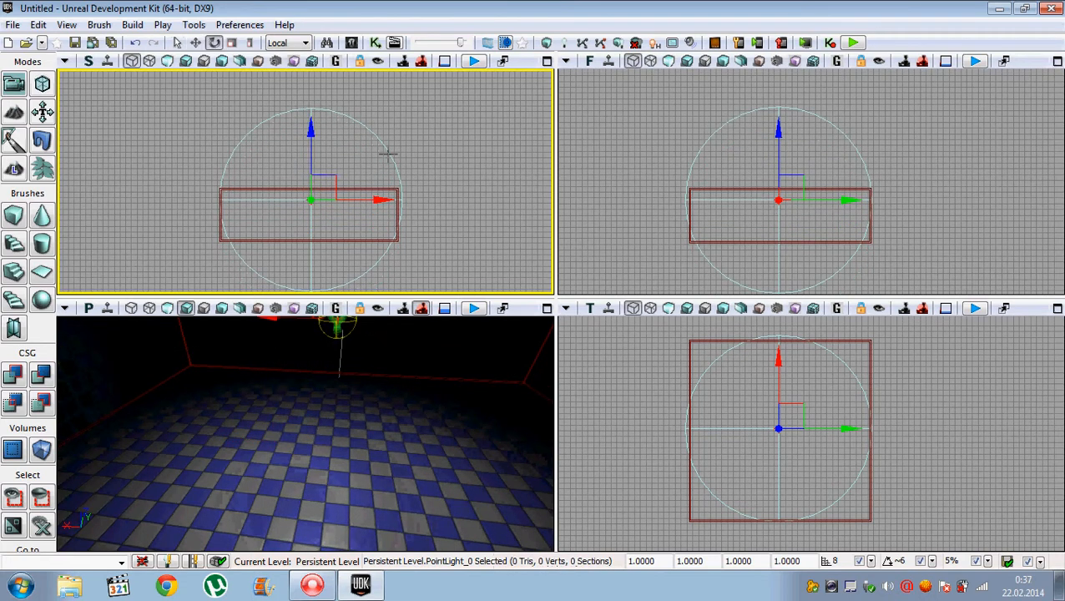
pyautogui.press('space')
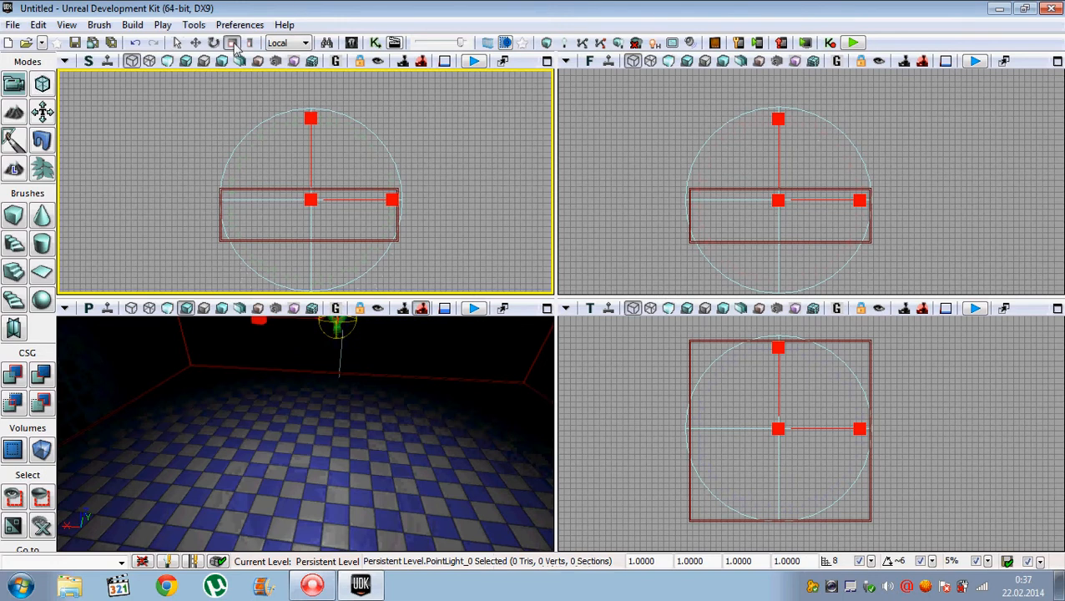
pyautogui.moveTo(339, 202); pyautogui.dragTo(425, 200)
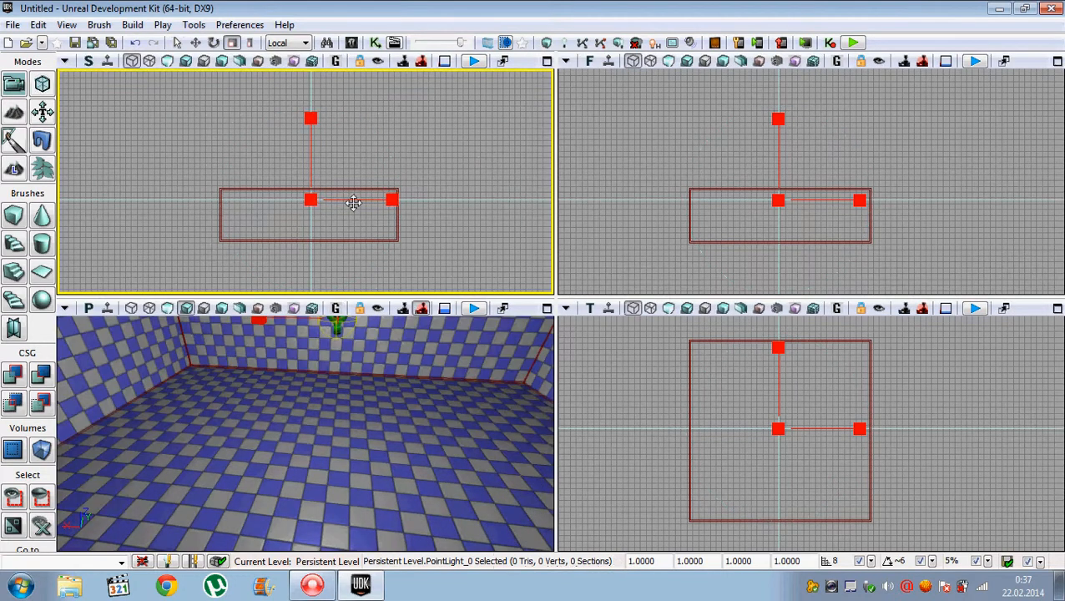
# - Maximize the perspective viewport and switch it to unlit shading to view a corner of the room
pyautogui.click(547, 308)
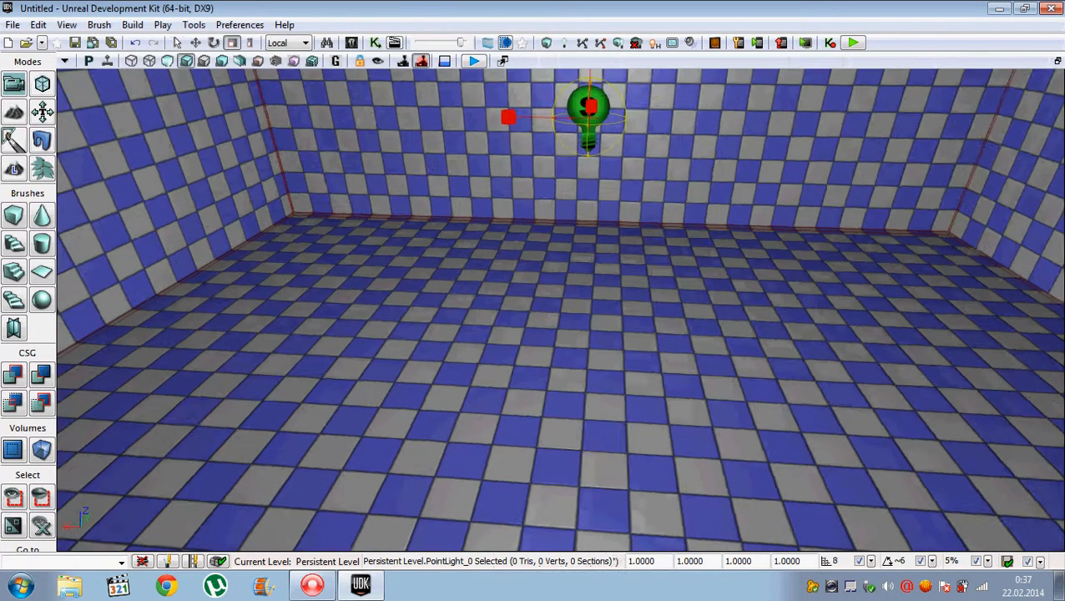
pyautogui.moveTo(448, 237); pyautogui.dragTo(497, 145, button='right')
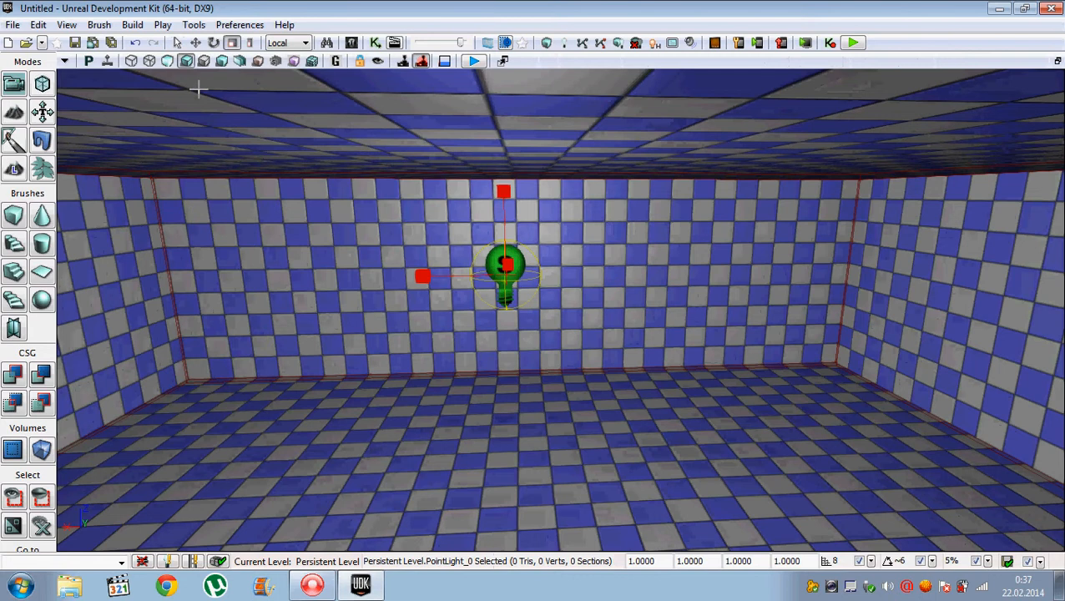
pyautogui.click(167, 61)
pyautogui.moveTo(677, 368); pyautogui.dragTo(814, 399, button='right')
pyautogui.press('w')
pyautogui.moveTo(710, 355); pyautogui.dragTo(692, 355, button='right')
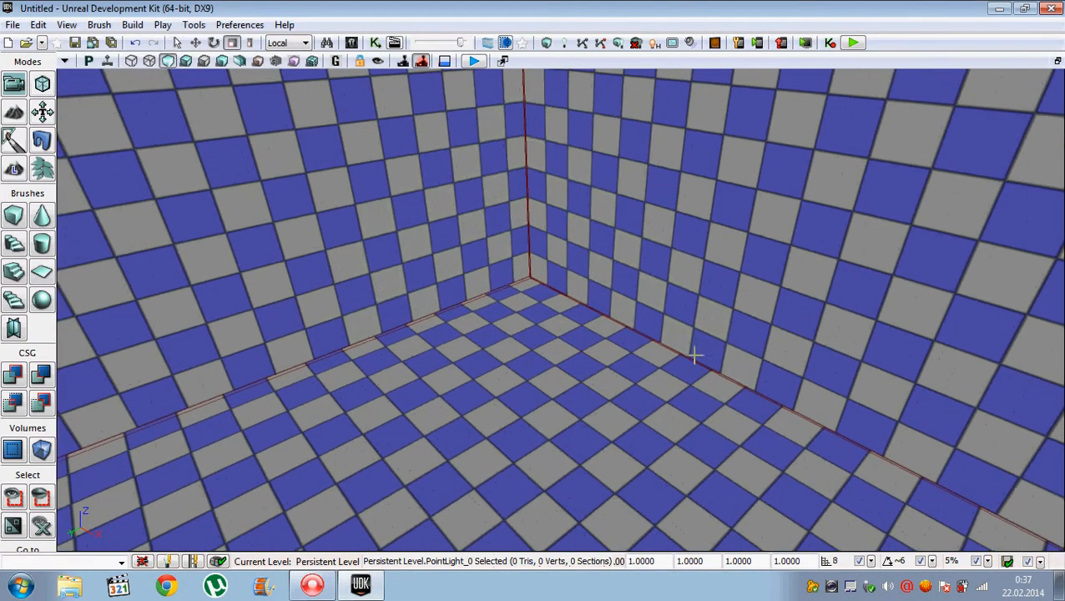
# - Add a PlayerStart actor on the floor near the room's corner and switch to the translation widget
pyautogui.rightClick(516, 366)
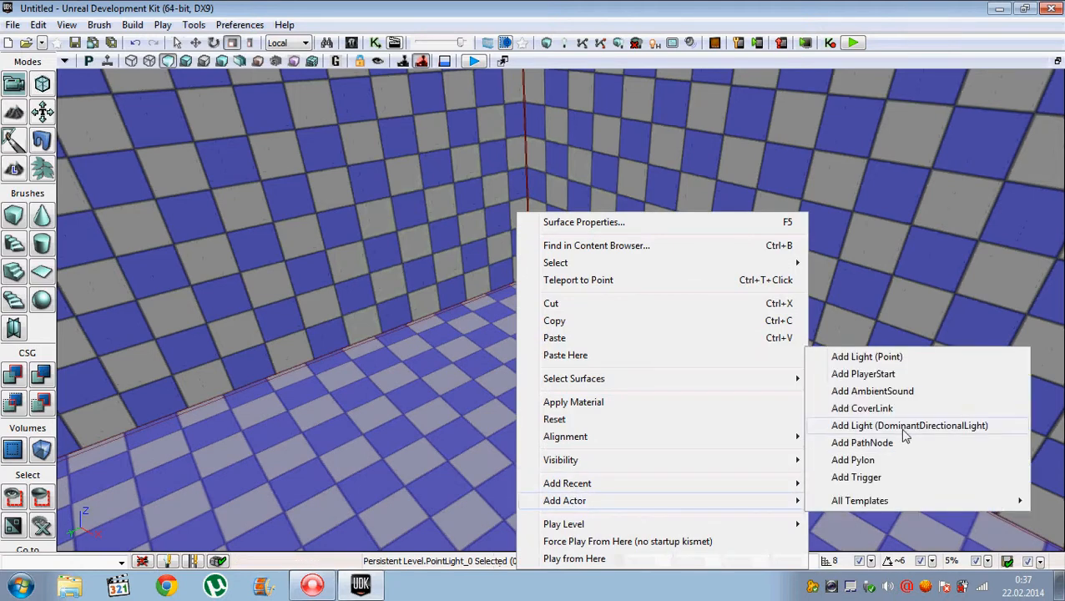
pyautogui.click(904, 373)
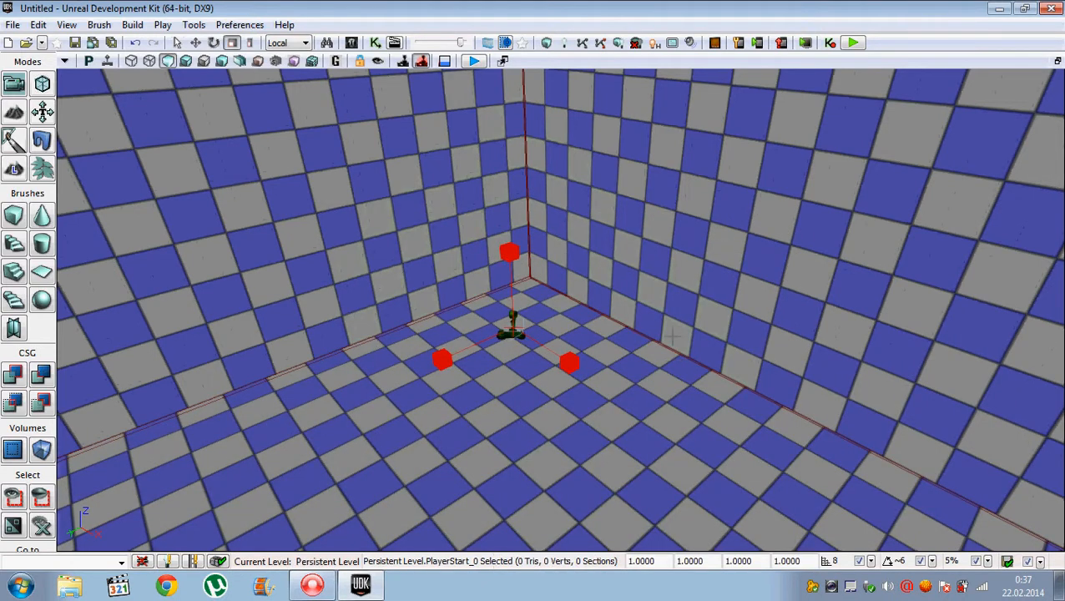
pyautogui.press('w')
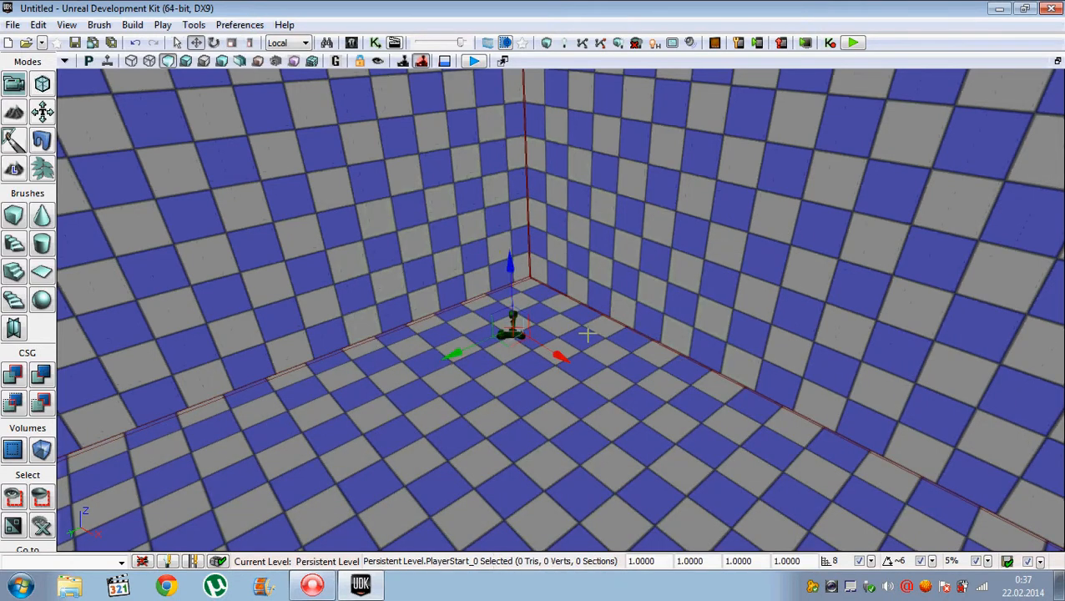
pyautogui.rightClick(550, 334)
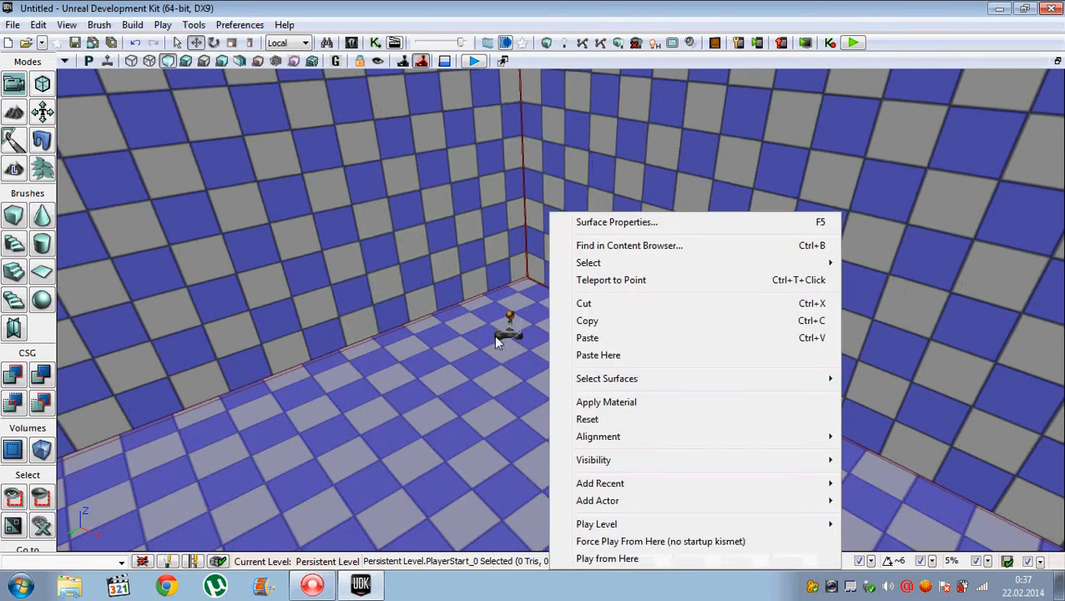
pyautogui.click(765, 352)
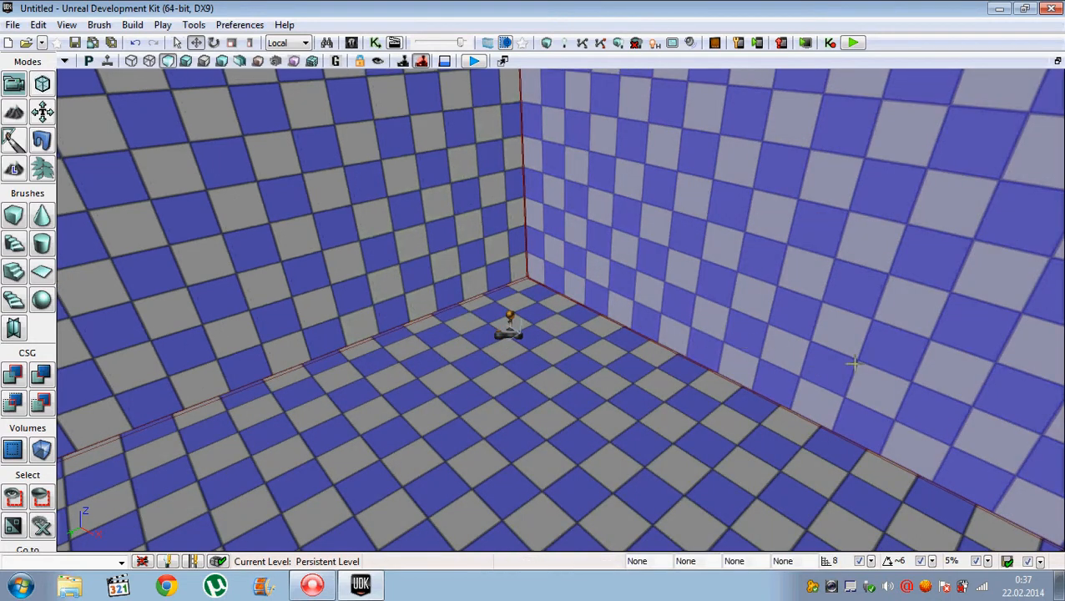
# - Select the PlayerStart near the room's corner and rotate it about its vertical axis
pyautogui.moveTo(853, 363); pyautogui.dragTo(1043, 238, button='right')
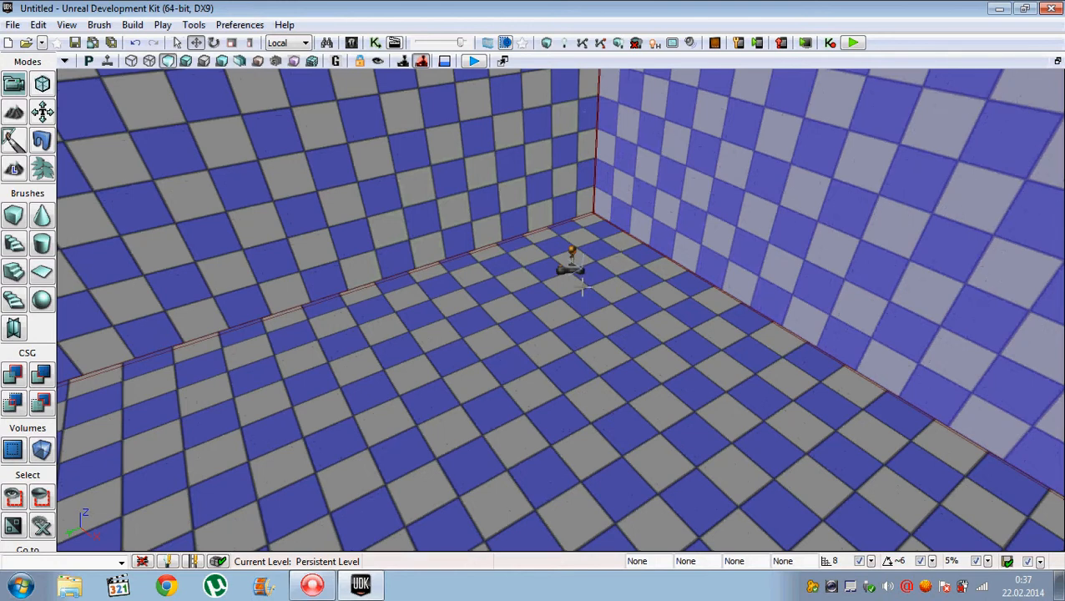
pyautogui.moveTo(582, 288); pyautogui.dragTo(261, 180, button='right')
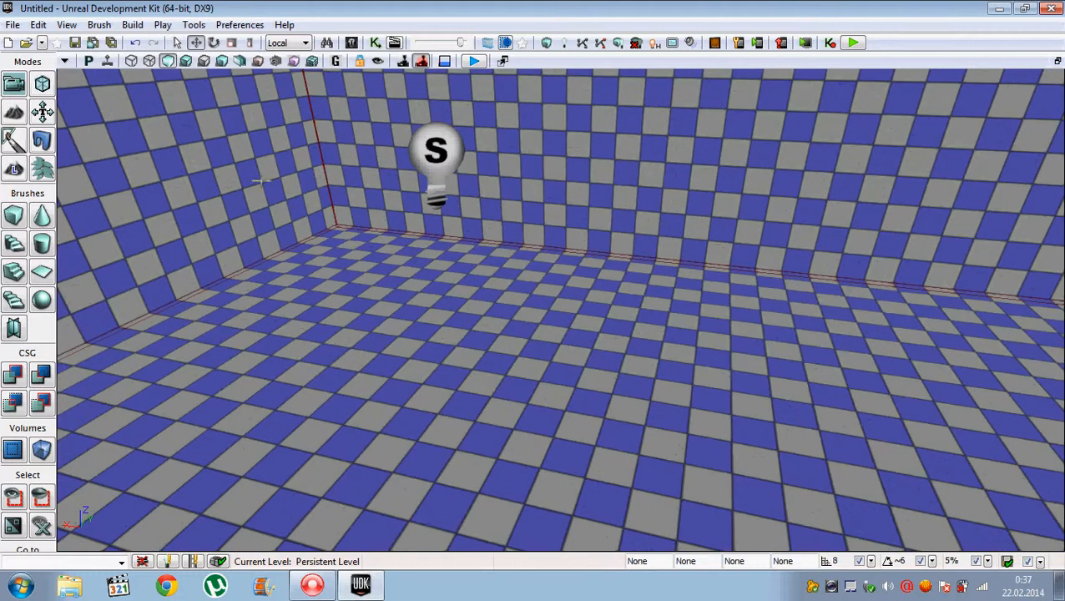
pyautogui.moveTo(345, 257); pyautogui.dragTo(234, 294, button='right')
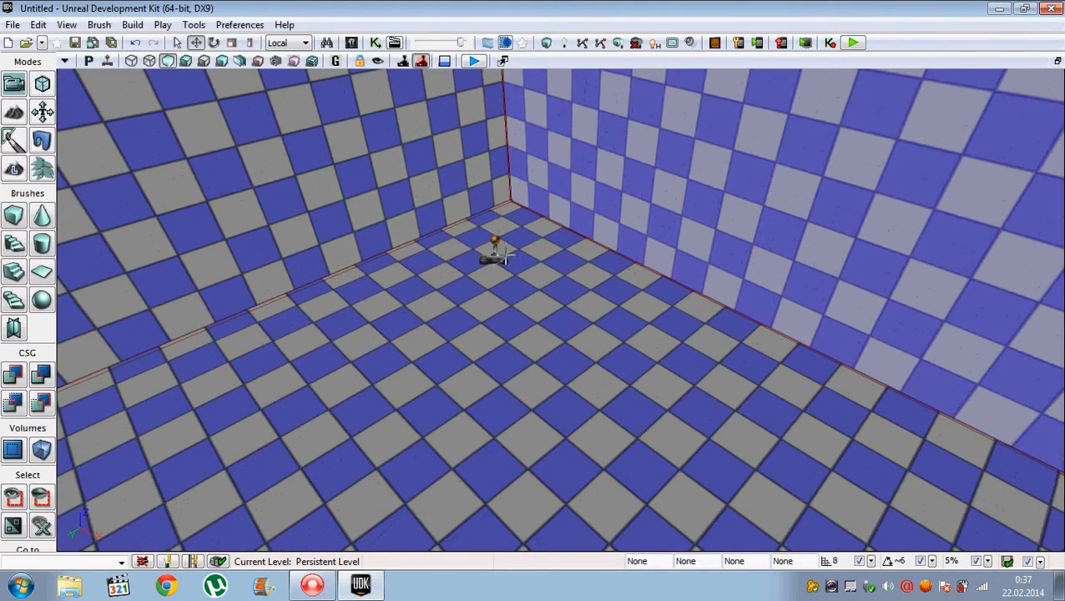
pyautogui.click(535, 359)
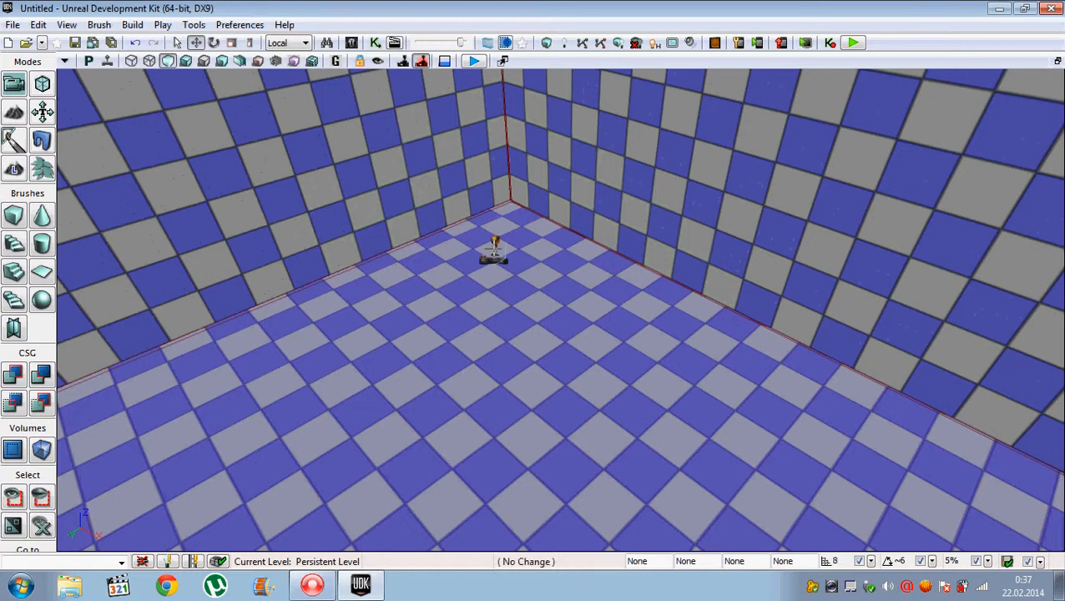
pyautogui.click(494, 249)
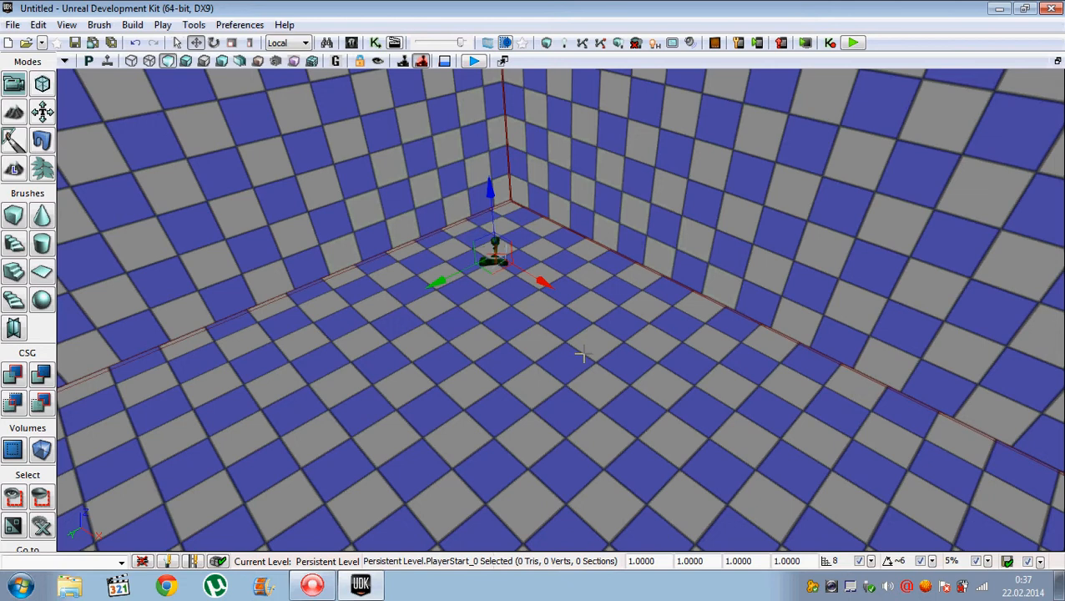
pyautogui.press('space')
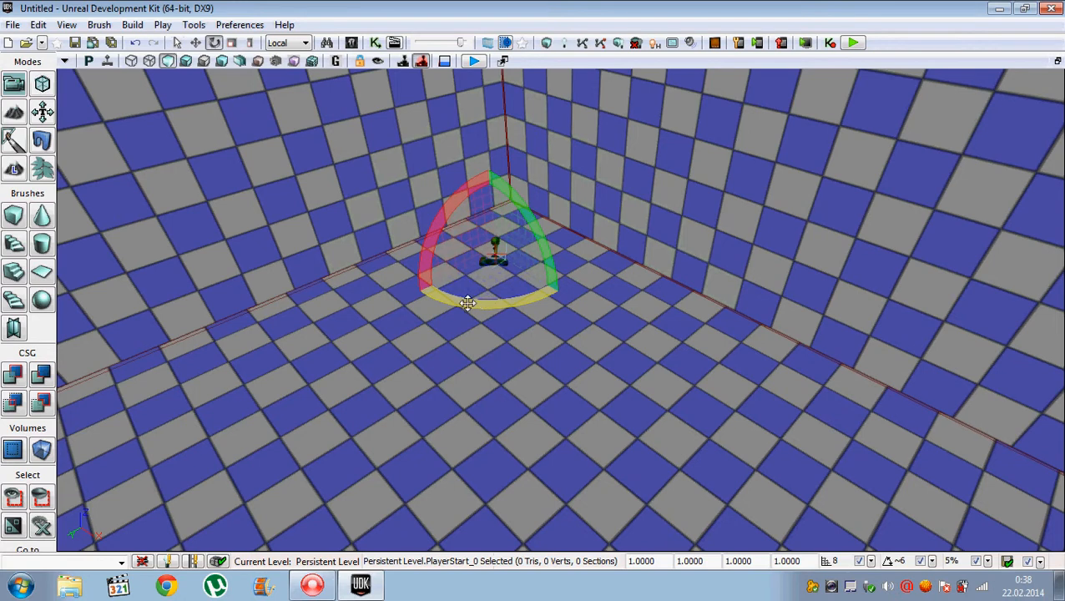
pyautogui.moveTo(423, 284); pyautogui.dragTo(386, 282)
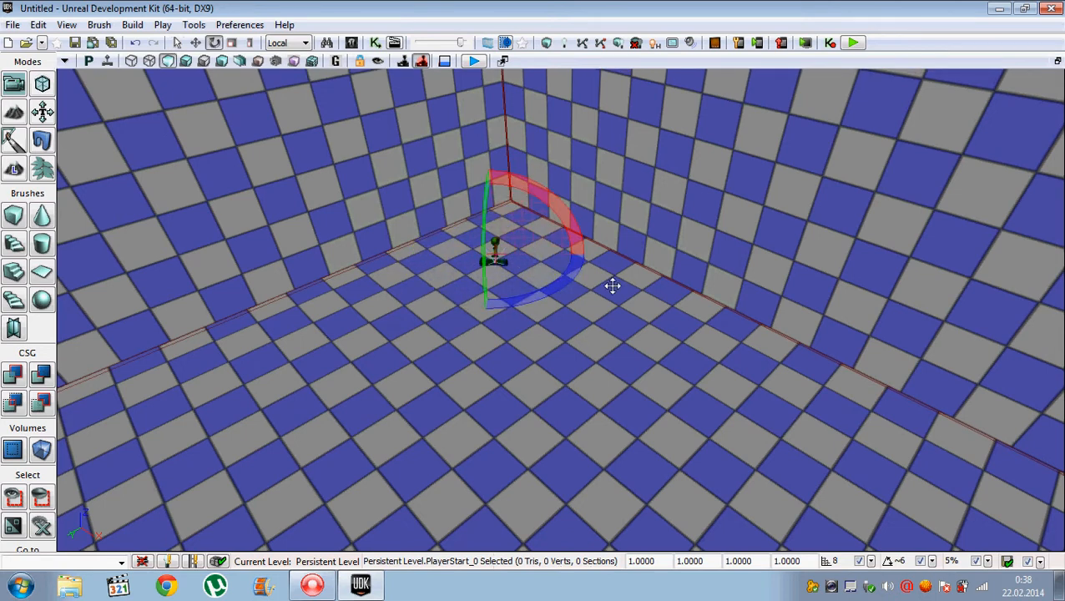
# - Open the Content Browser, list all assets and filter them to the Materials type
pyautogui.moveTo(419, 293); pyautogui.dragTo(287, 301, button='right')
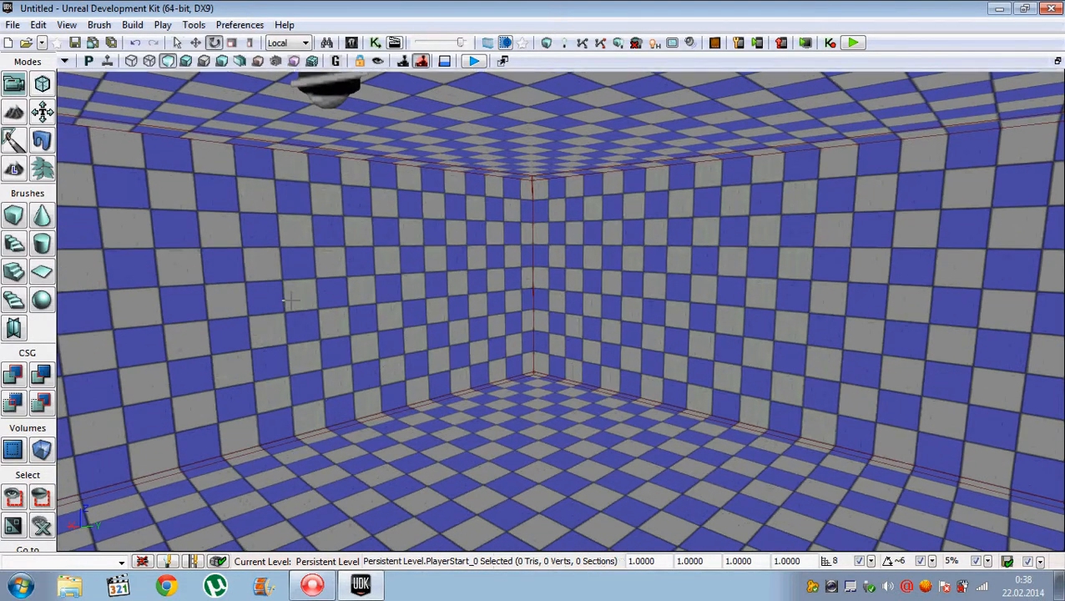
pyautogui.click(352, 43)
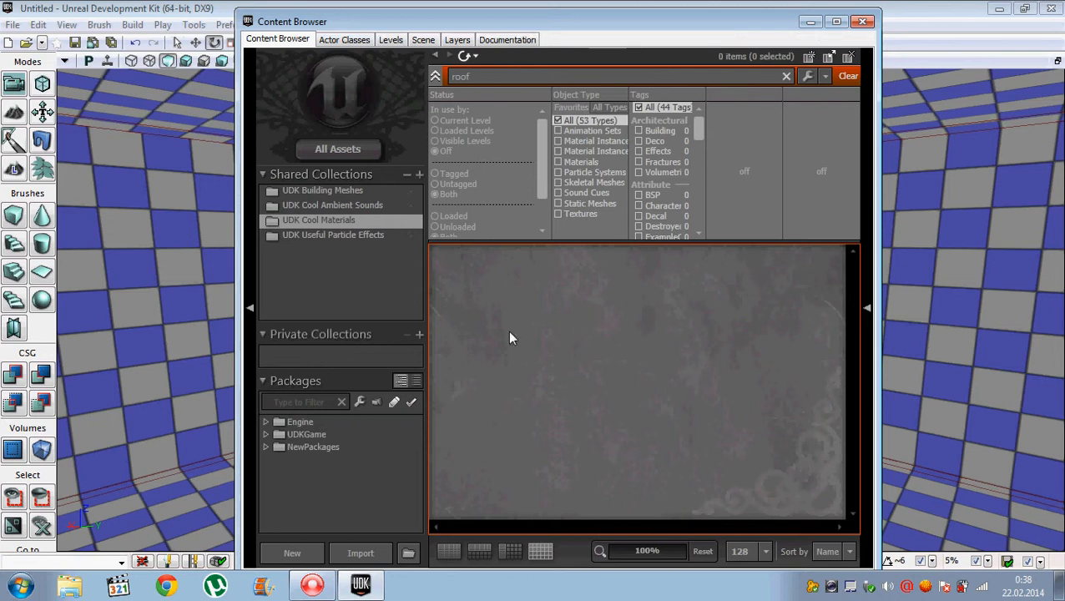
pyautogui.click(333, 157)
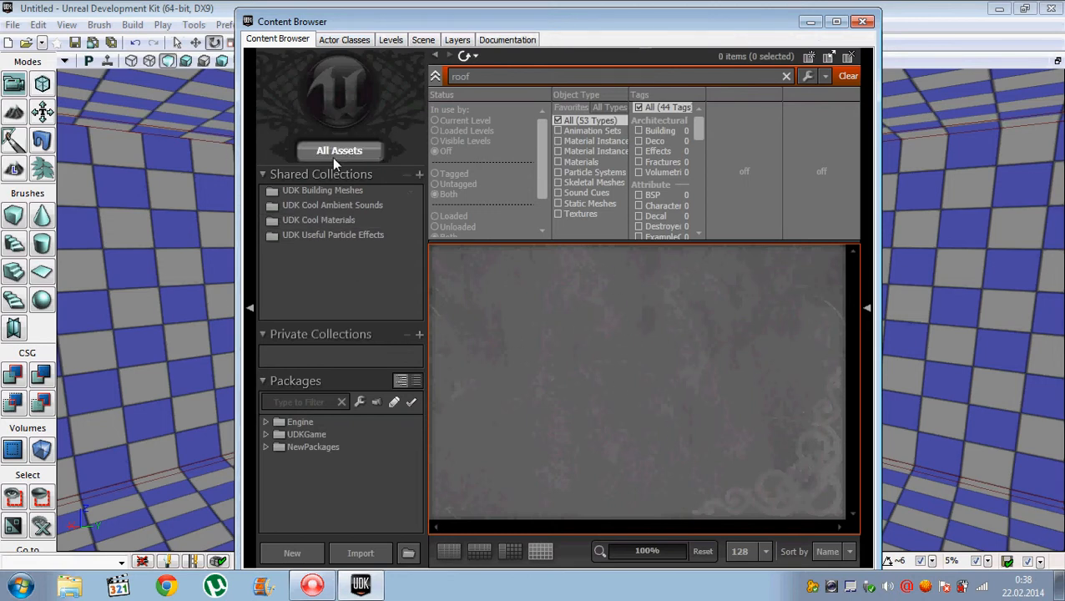
pyautogui.click(558, 162)
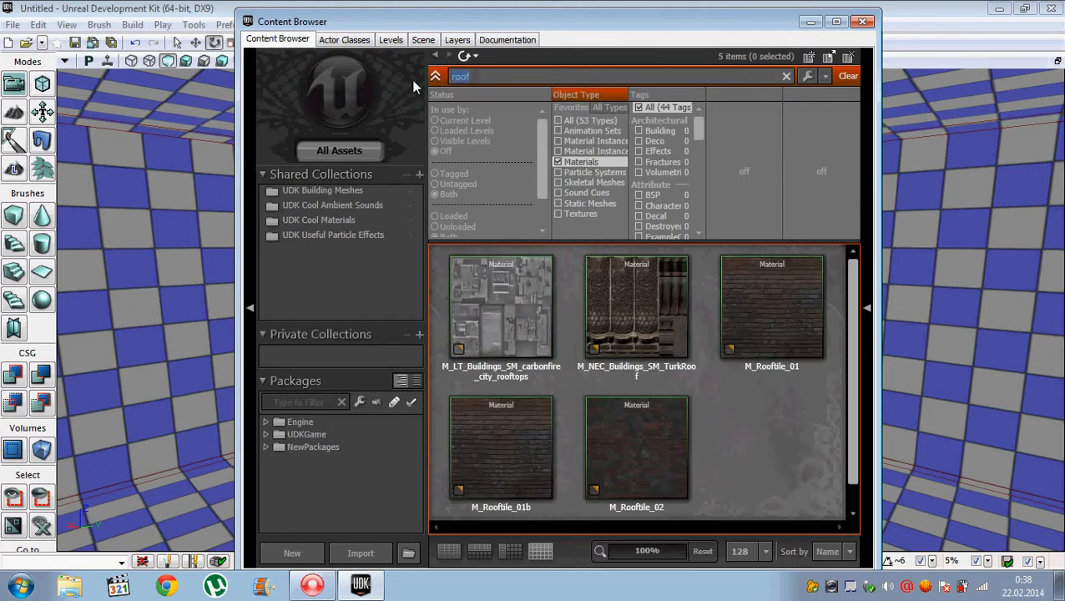
# - Search the materials for "floor" and apply M_ASC_Floor_BSP_Tile01 to the room's floor
pyautogui.moveTo(990, 402); pyautogui.dragTo(898, 357, button='right')
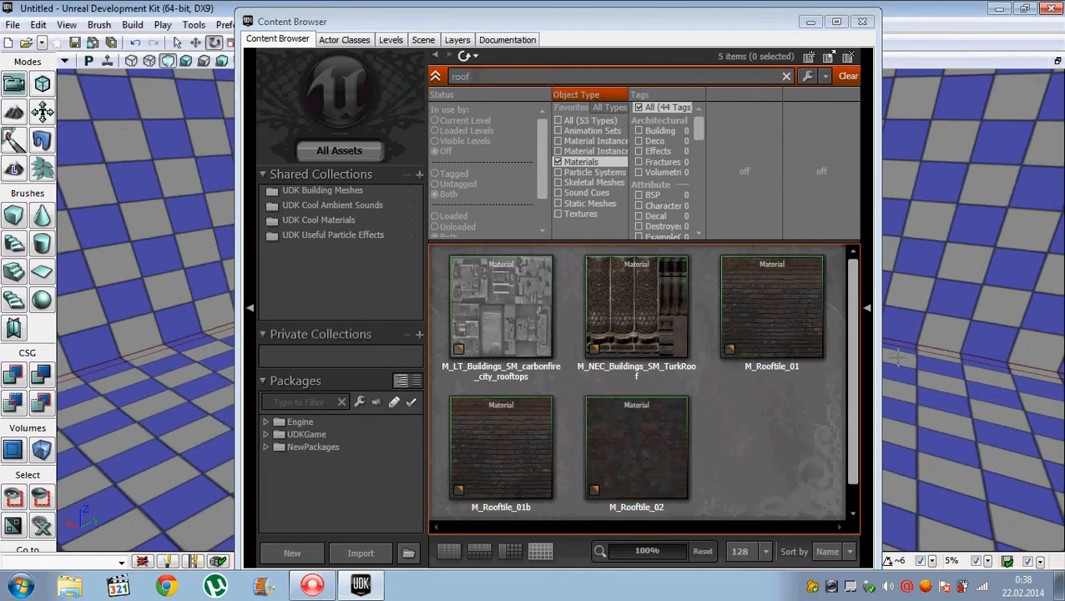
pyautogui.click(436, 78)
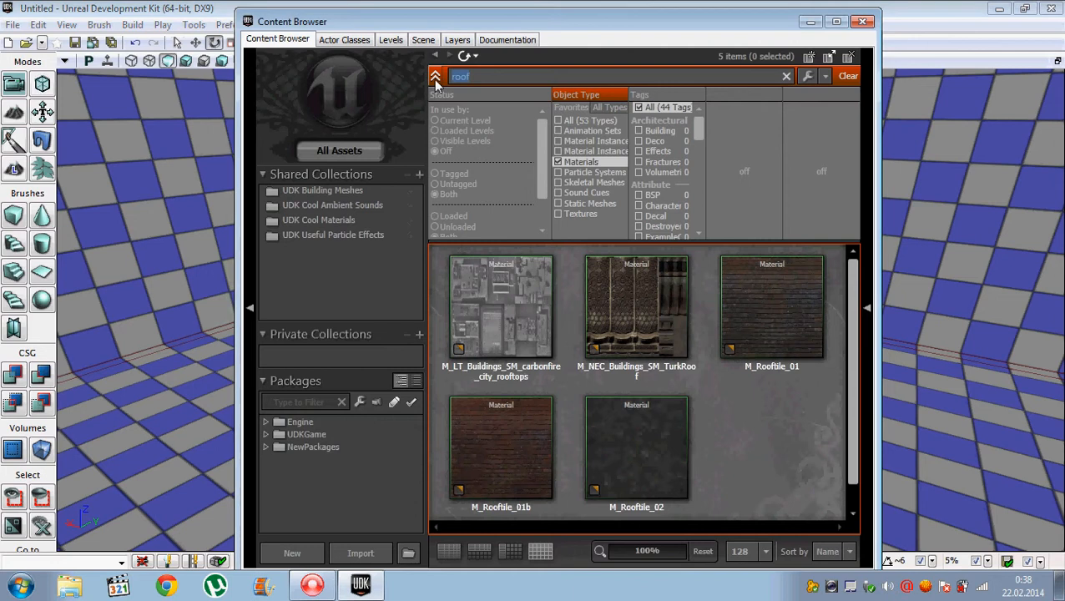
pyautogui.write('floor')
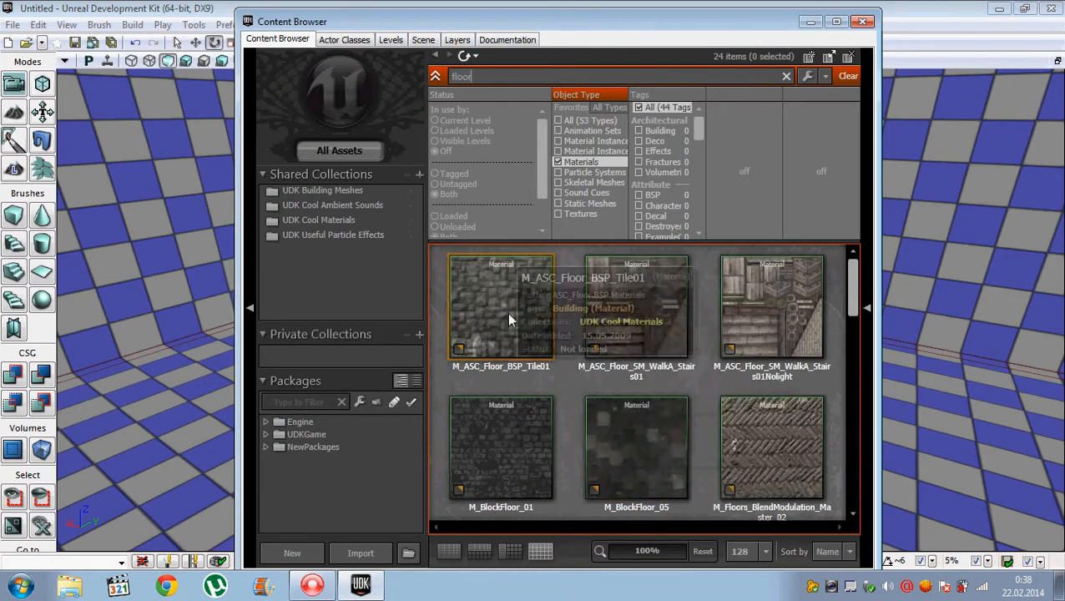
pyautogui.moveTo(507, 313); pyautogui.dragTo(171, 428)
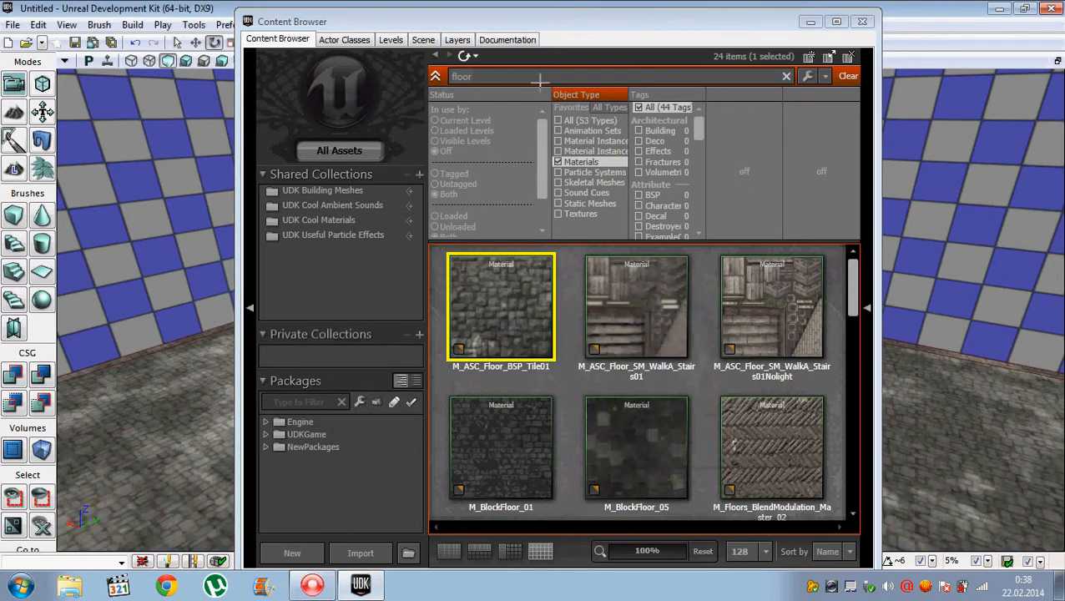
# - Search the materials for "wall" and apply M_BlockWall_02_D to each of the room's walls
pyautogui.moveTo(480, 78); pyautogui.dragTo(440, 81)
pyautogui.write('wa')
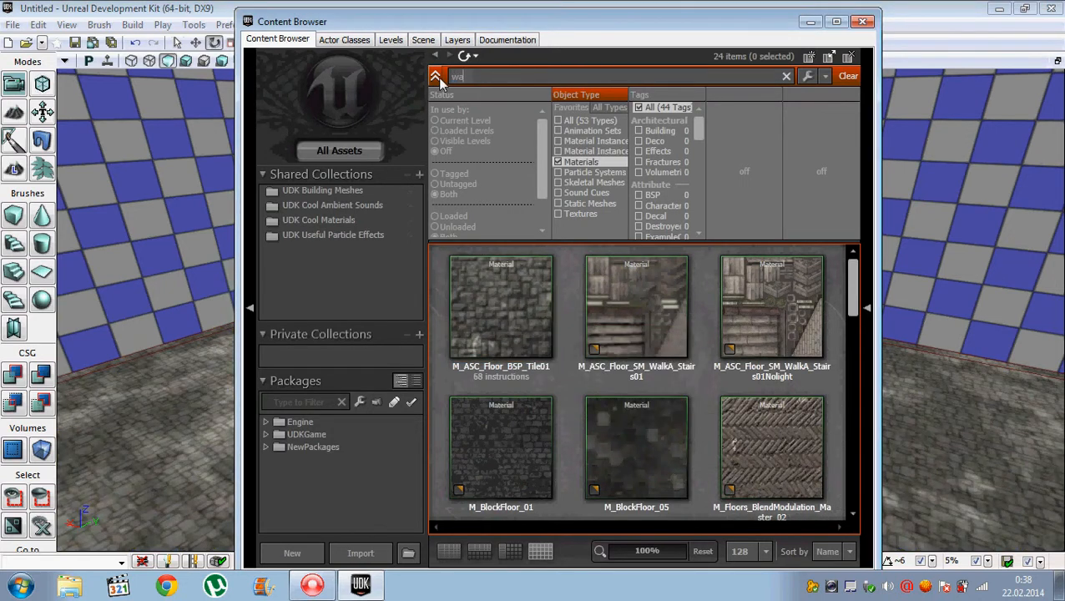
pyautogui.write('ll')
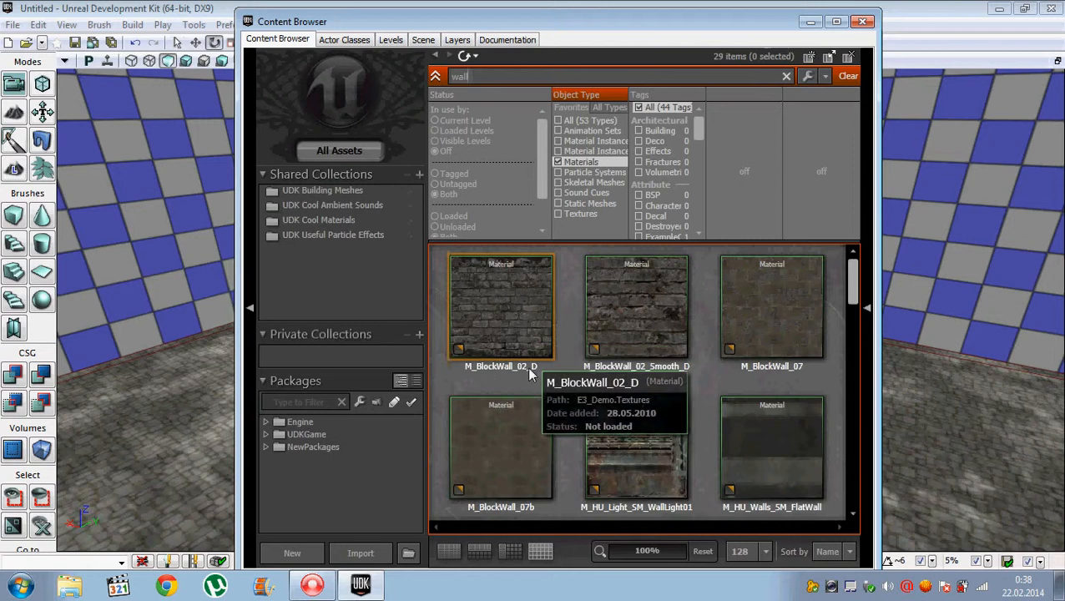
pyautogui.click(505, 330)
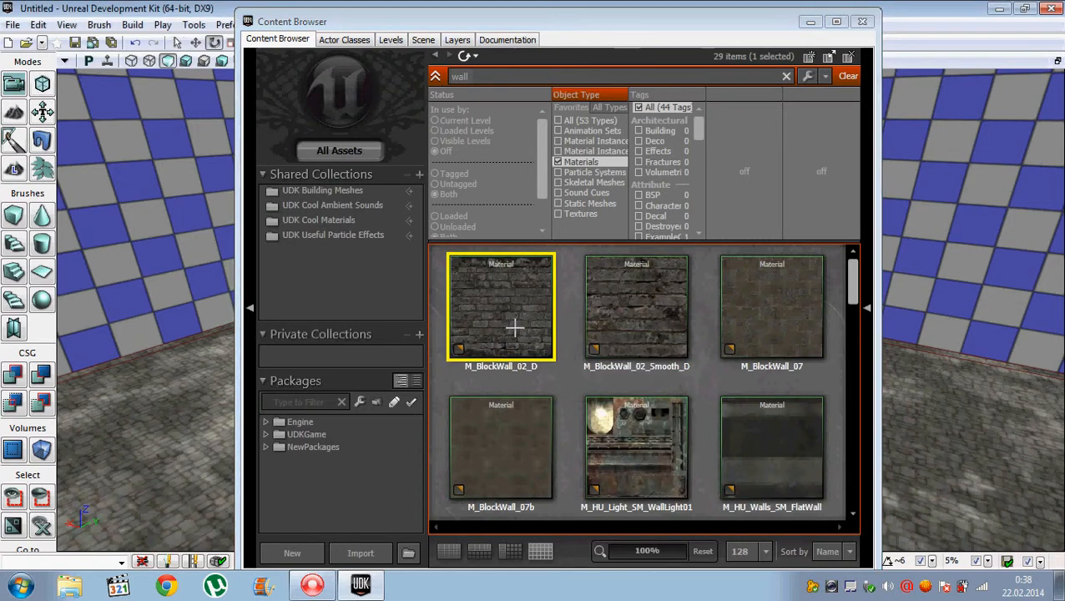
pyautogui.moveTo(514, 317); pyautogui.dragTo(945, 255)
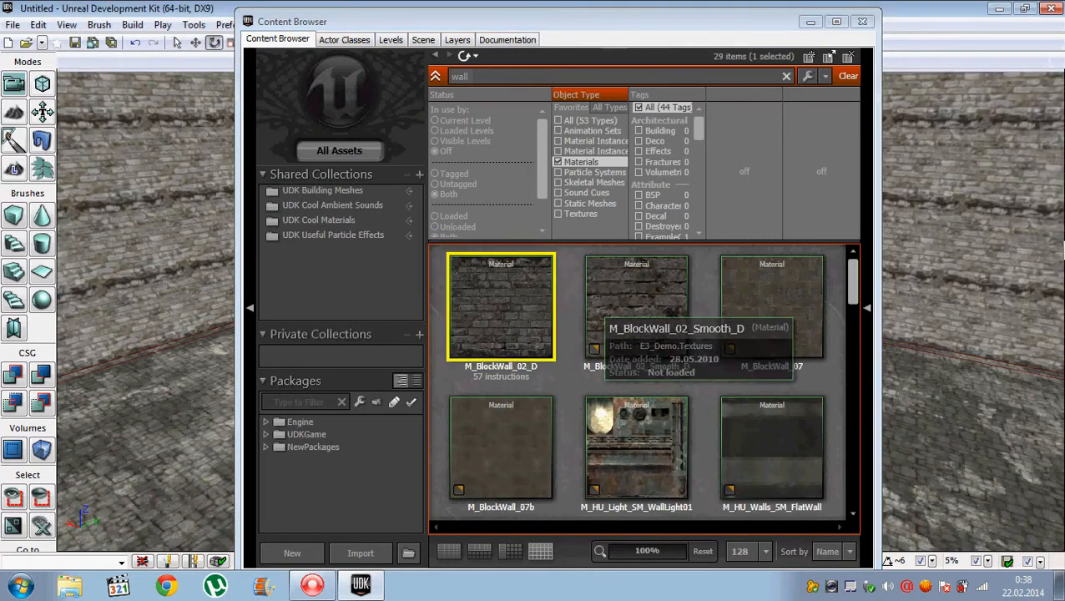
pyautogui.moveTo(1005, 249); pyautogui.dragTo(1055, 236, button='right')
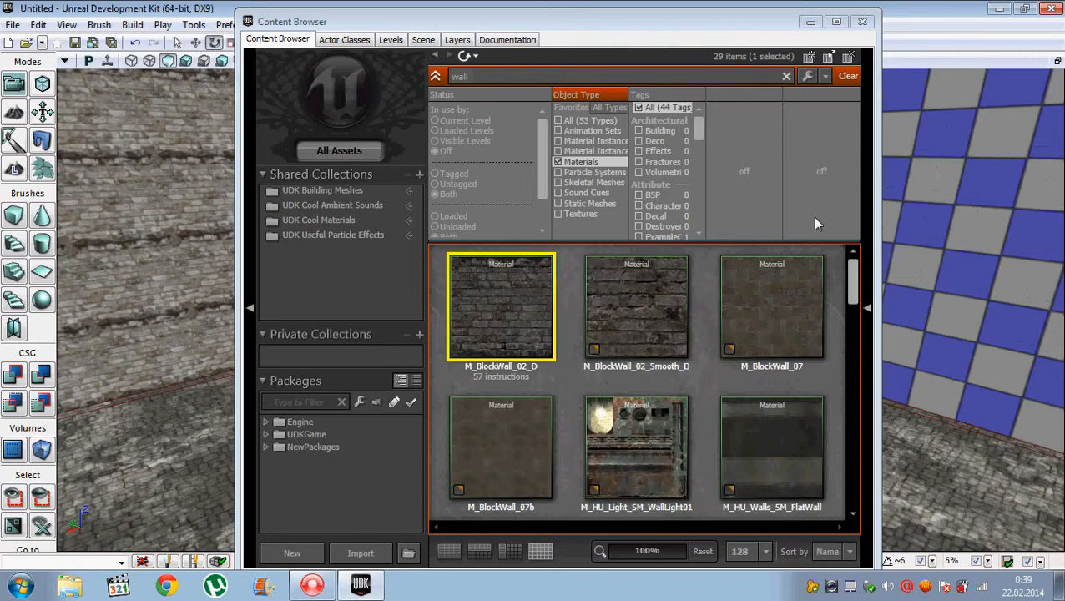
pyautogui.moveTo(506, 287); pyautogui.dragTo(1042, 211)
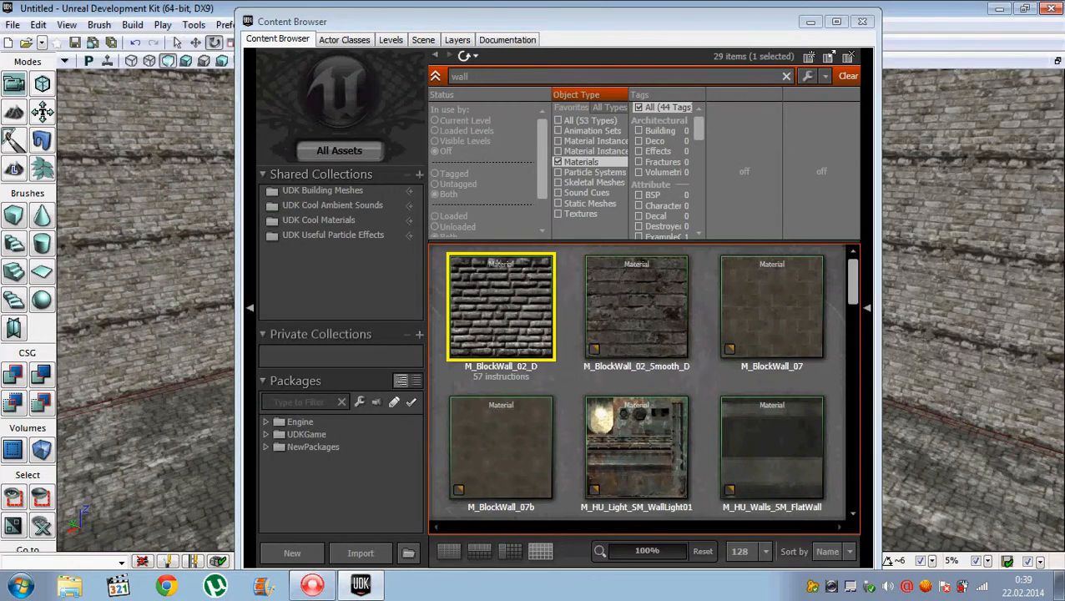
pyautogui.moveTo(1001, 226); pyautogui.dragTo(1040, 222, button='right')
pyautogui.moveTo(484, 308); pyautogui.dragTo(961, 226)
# - Search the materials for "roof", apply M_Rooftile_01b to the room's ceiling and close the Content Browser
pyautogui.moveTo(961, 225); pyautogui.dragTo(941, 146, button='right')
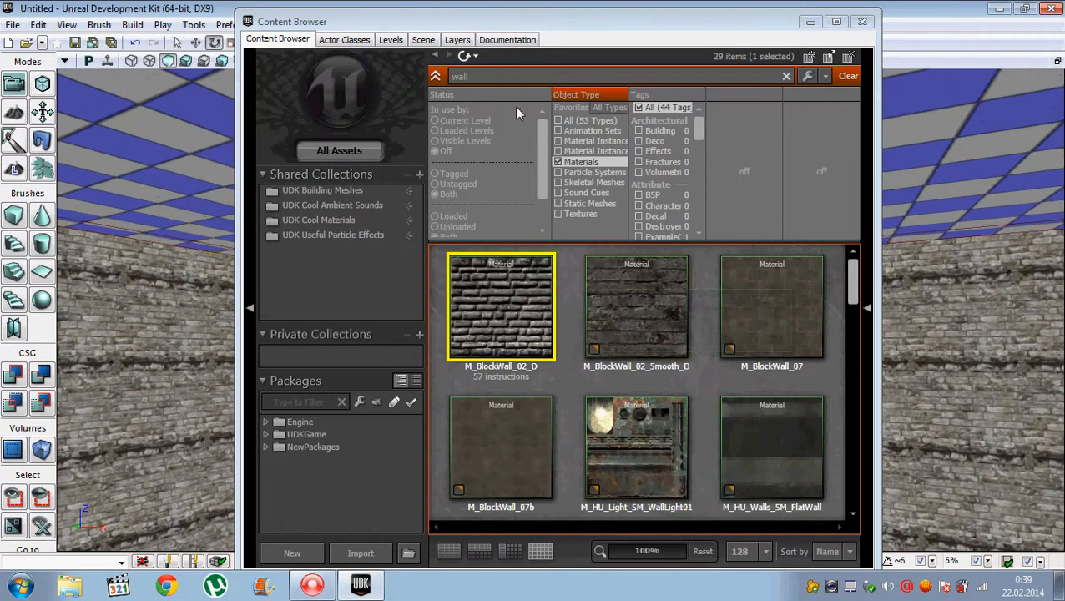
pyautogui.moveTo(493, 76); pyautogui.dragTo(440, 83)
pyautogui.write('r')
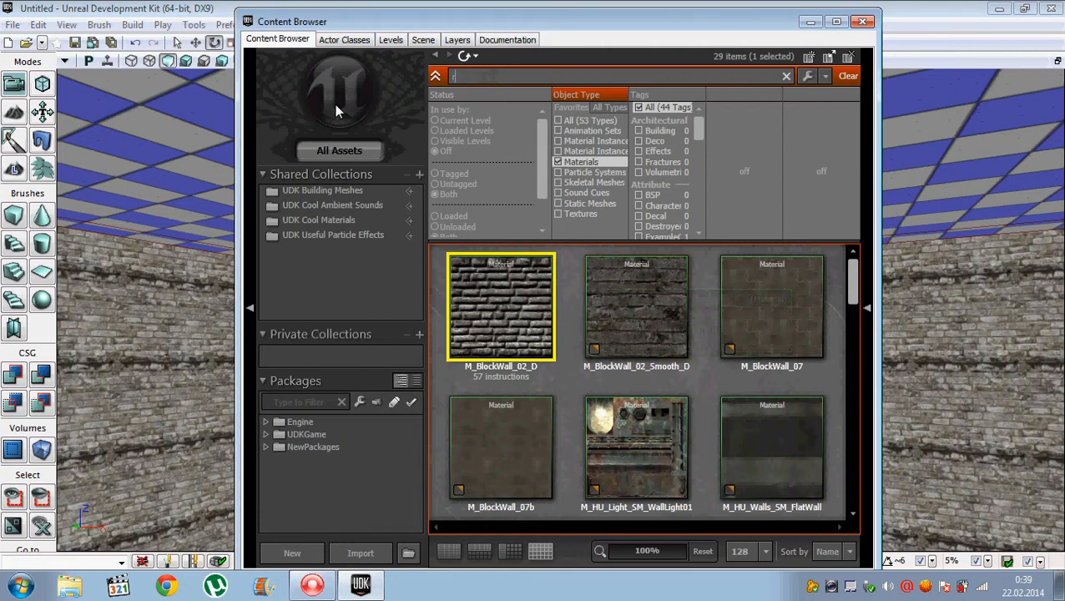
pyautogui.write('oof')
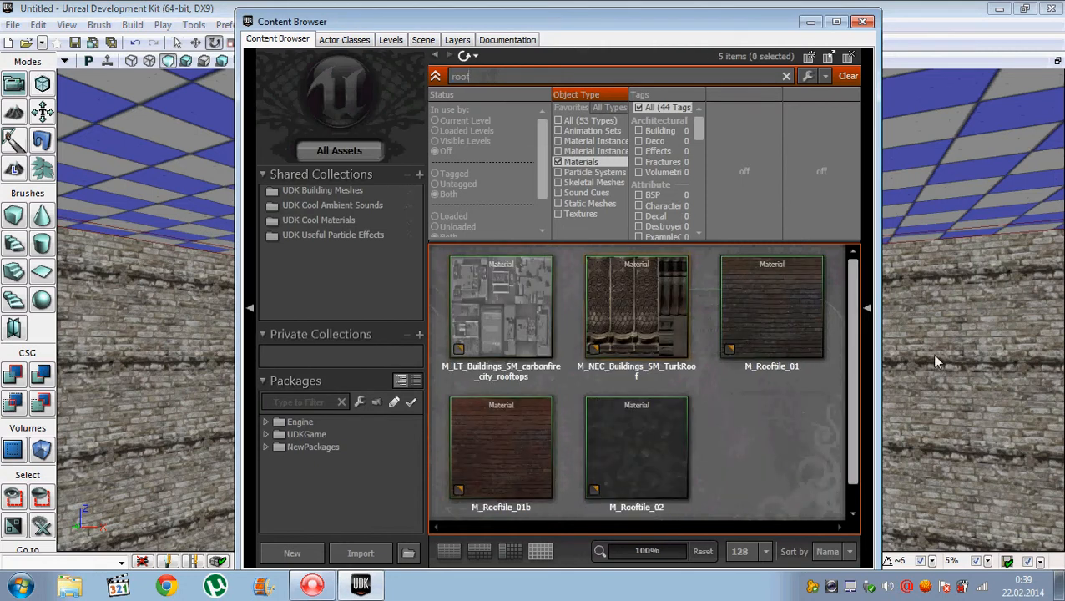
pyautogui.moveTo(463, 434); pyautogui.dragTo(965, 157)
pyautogui.click(863, 23)
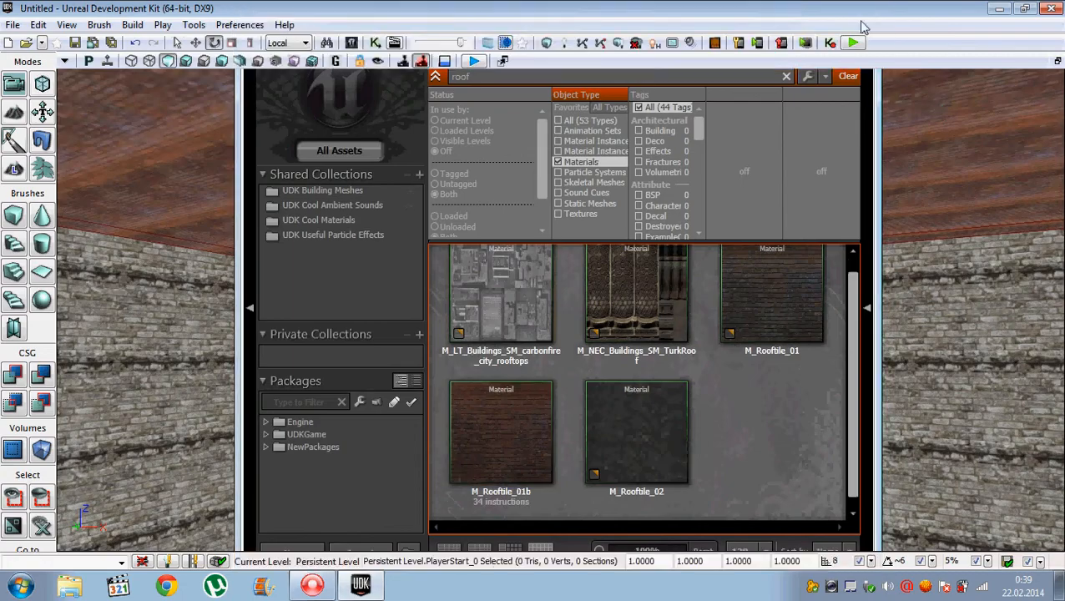
pyautogui.moveTo(735, 271); pyautogui.dragTo(425, 305, button='right')
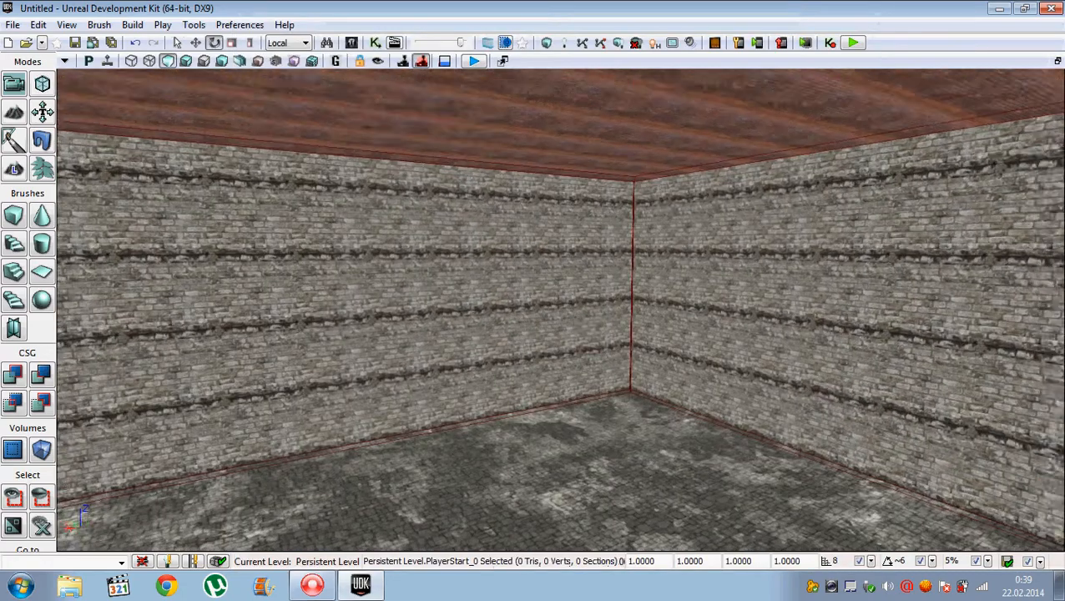
pyautogui.moveTo(561, 309); pyautogui.dragTo(291, 335, button='right')
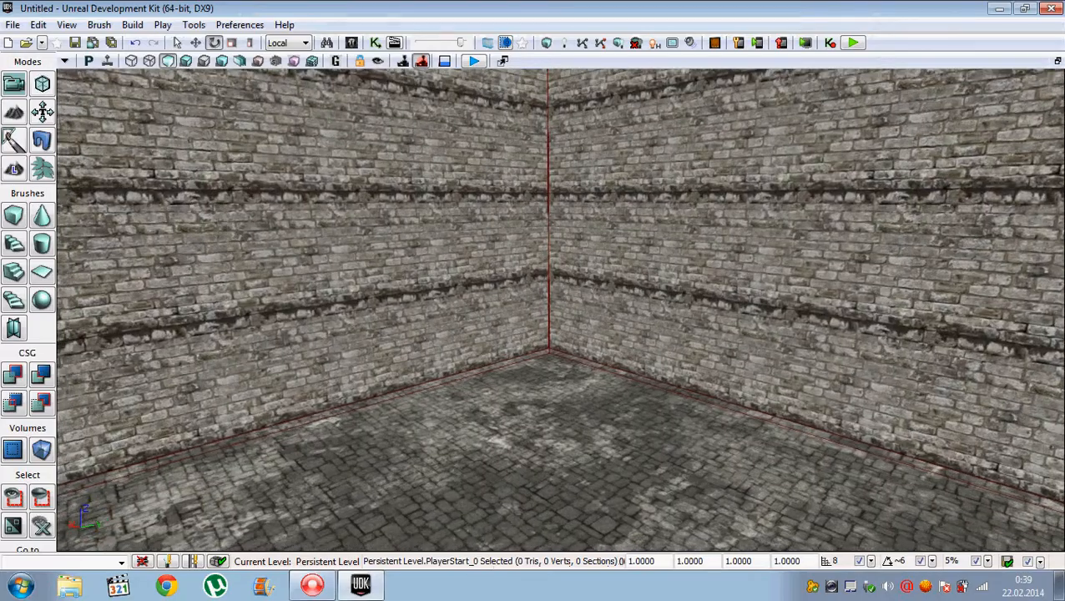
pyautogui.moveTo(561, 309); pyautogui.dragTo(217, 304, button='right')
pyautogui.press('space')
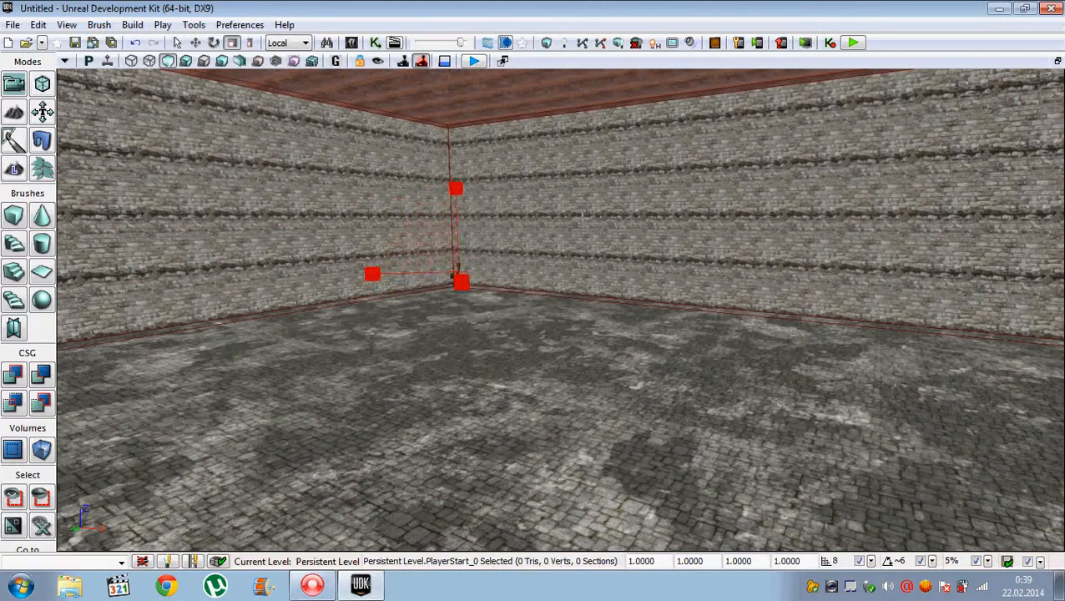
pyautogui.press('space')
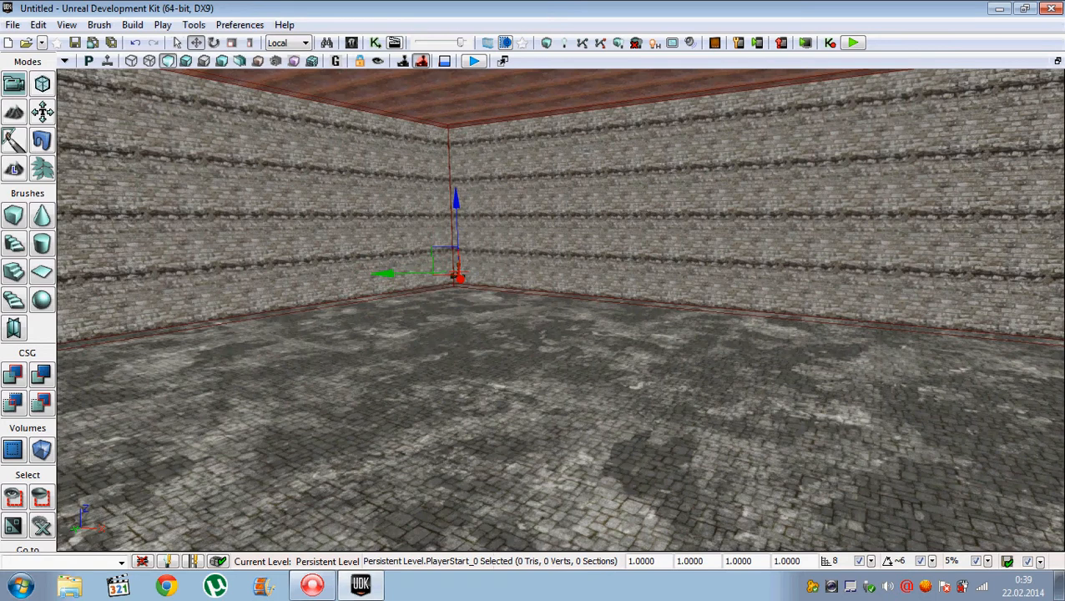
# - Set both the Default Game Type and the Game Type For PIE to UTDeathmatch in the map's world properties
pyautogui.click(67, 25)
pyautogui.moveTo(136, 178)
pyautogui.click(166, 104)
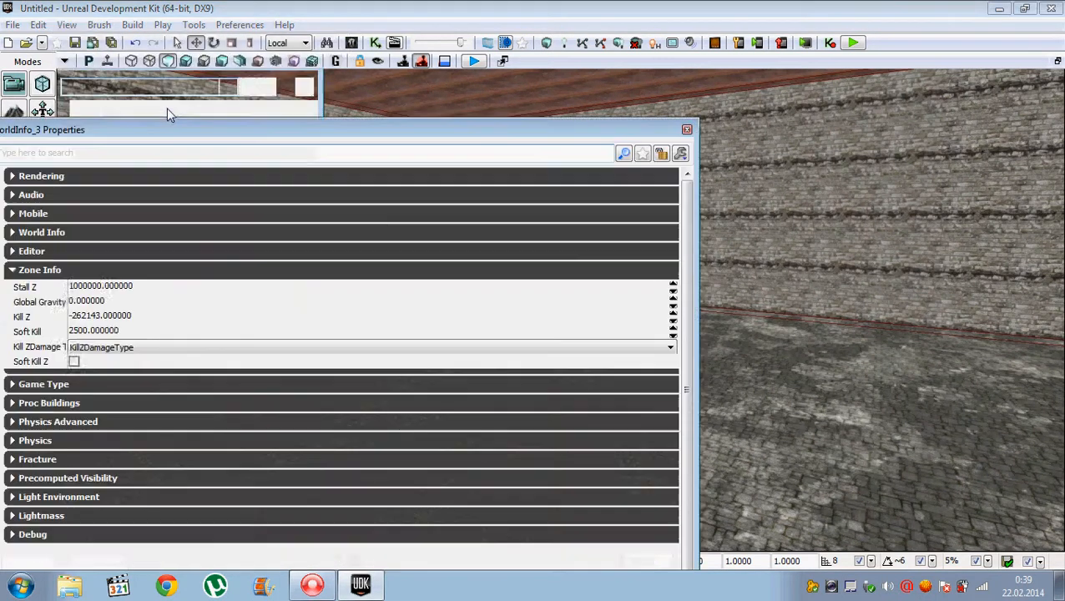
pyautogui.click(13, 269)
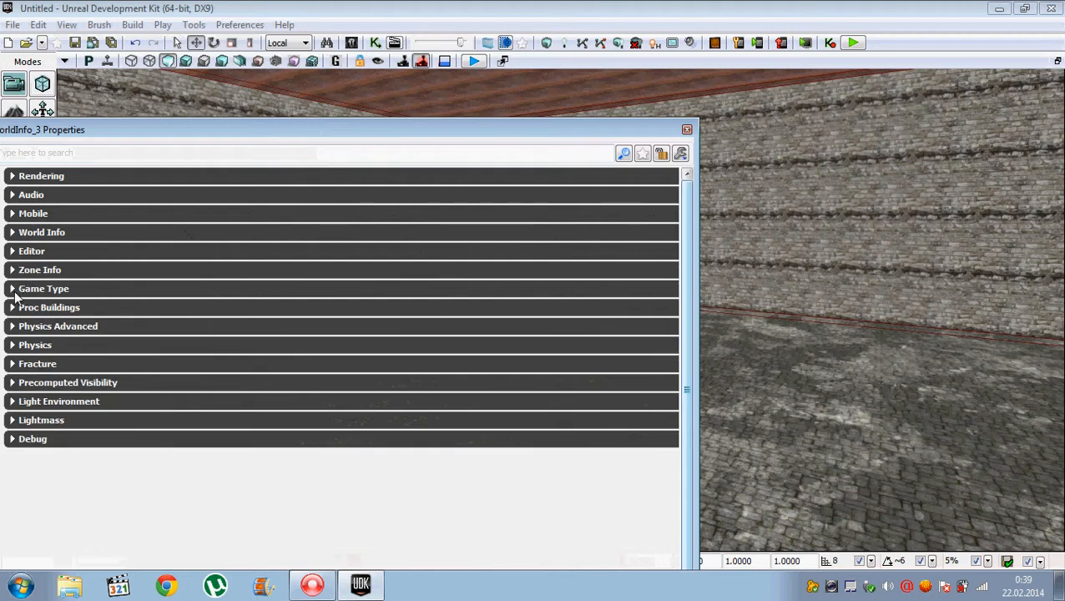
pyautogui.click(13, 289)
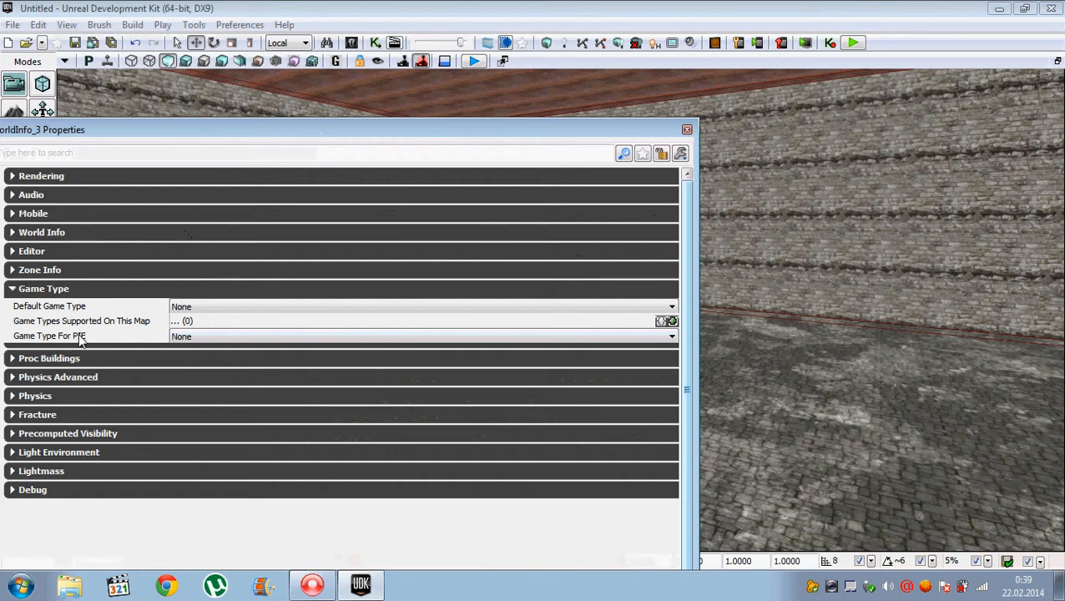
pyautogui.click(200, 307)
pyautogui.click(211, 423)
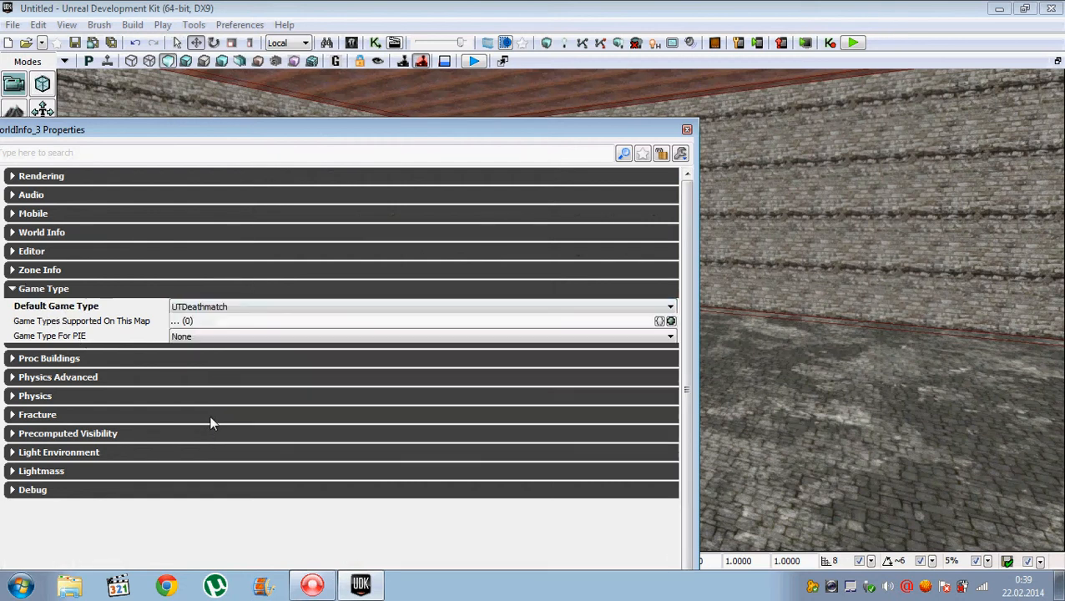
pyautogui.click(191, 337)
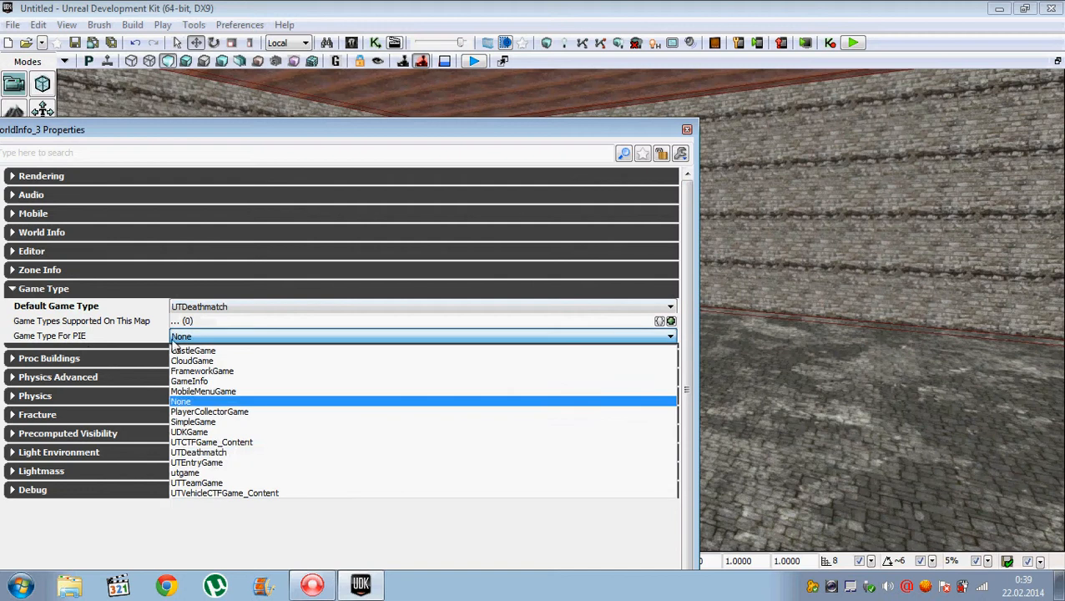
pyautogui.click(211, 454)
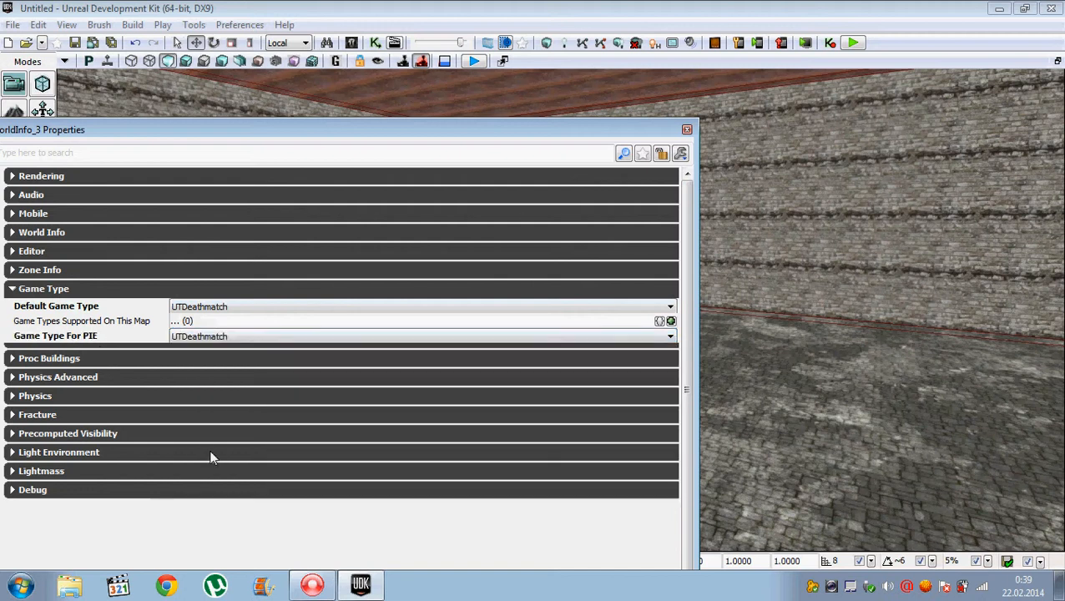
pyautogui.click(686, 129)
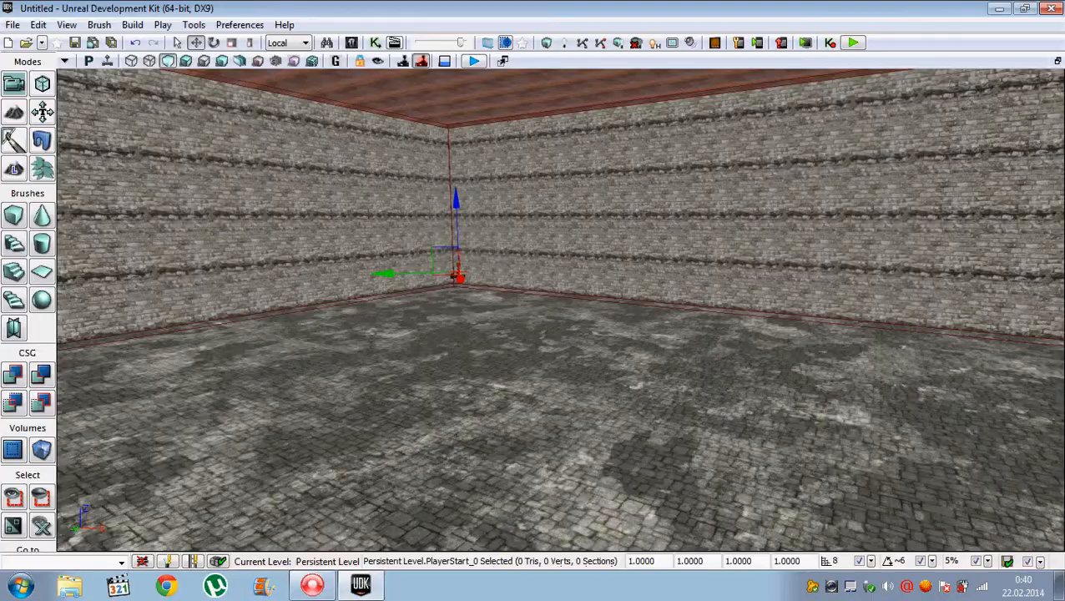
# - Lower the system's speaker volume
pyautogui.moveTo(534, 308); pyautogui.dragTo(332, 367, button='right')
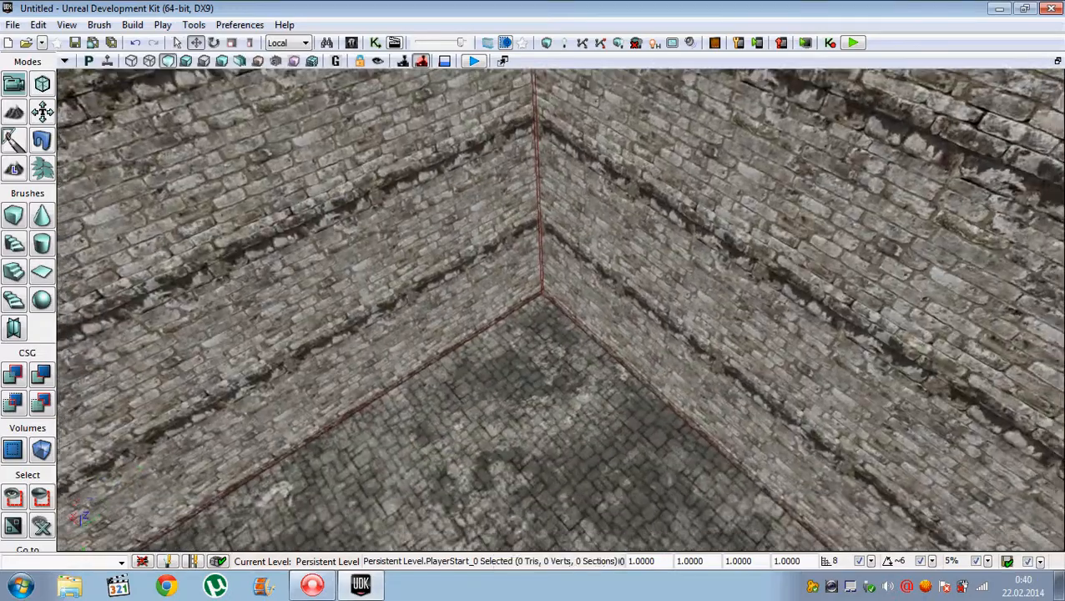
pyautogui.moveTo(507, 265); pyautogui.dragTo(500, 293, button='right')
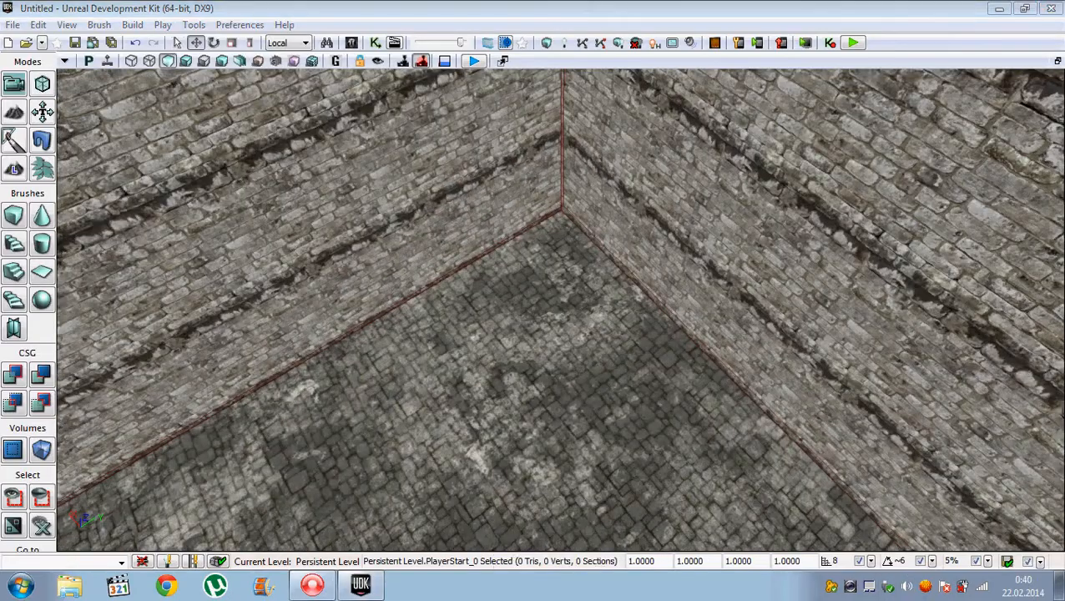
pyautogui.click(906, 586)
pyautogui.moveTo(885, 403); pyautogui.dragTo(884, 463)
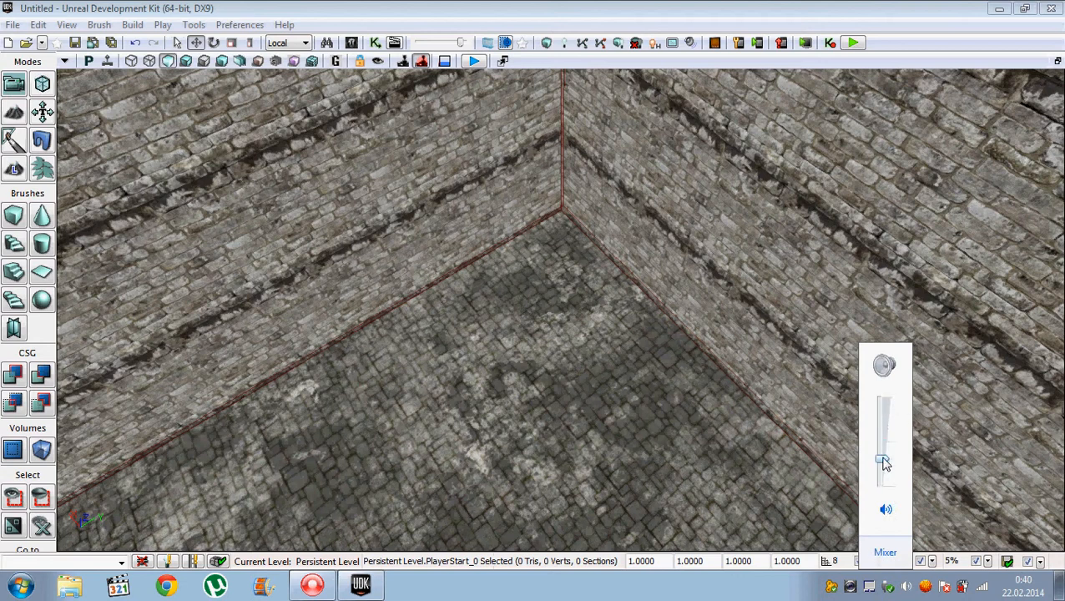
pyautogui.click(617, 594)
# - Add a PathNode actor on the room's floor near the corner between two walls
pyautogui.moveTo(634, 460); pyautogui.dragTo(602, 445, button='right')
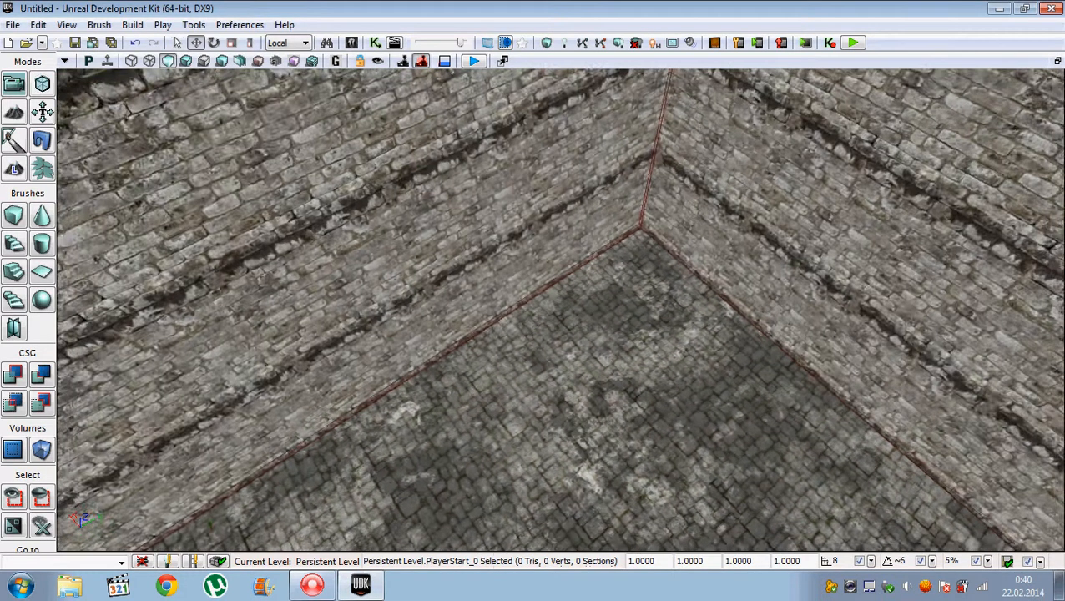
pyautogui.moveTo(603, 445); pyautogui.dragTo(639, 459)
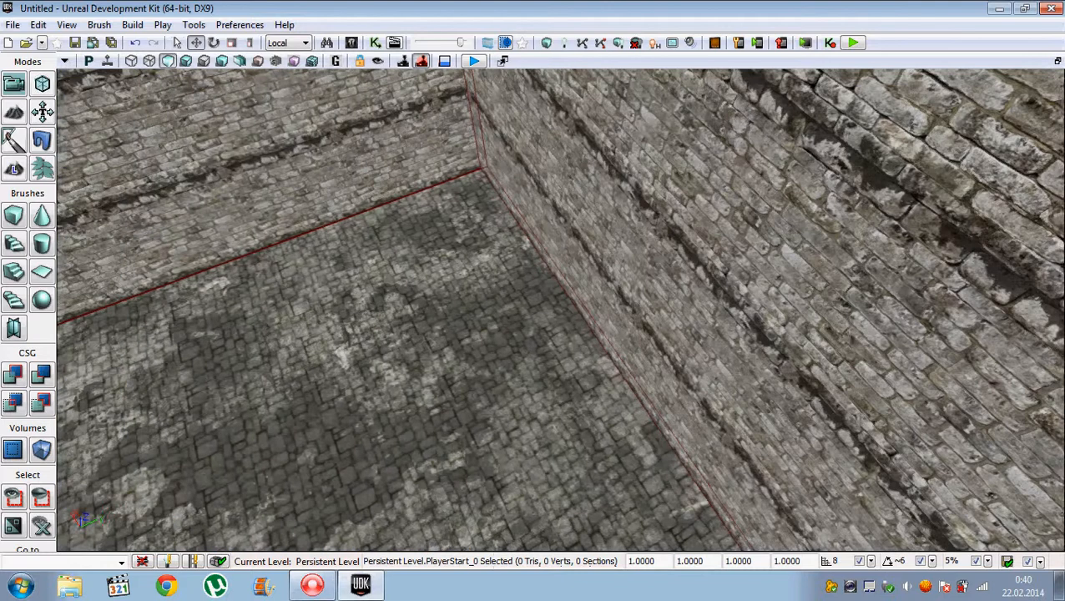
pyautogui.moveTo(639, 459); pyautogui.dragTo(606, 406, button='right')
pyautogui.press('a')
pyautogui.rightClick(612, 406)
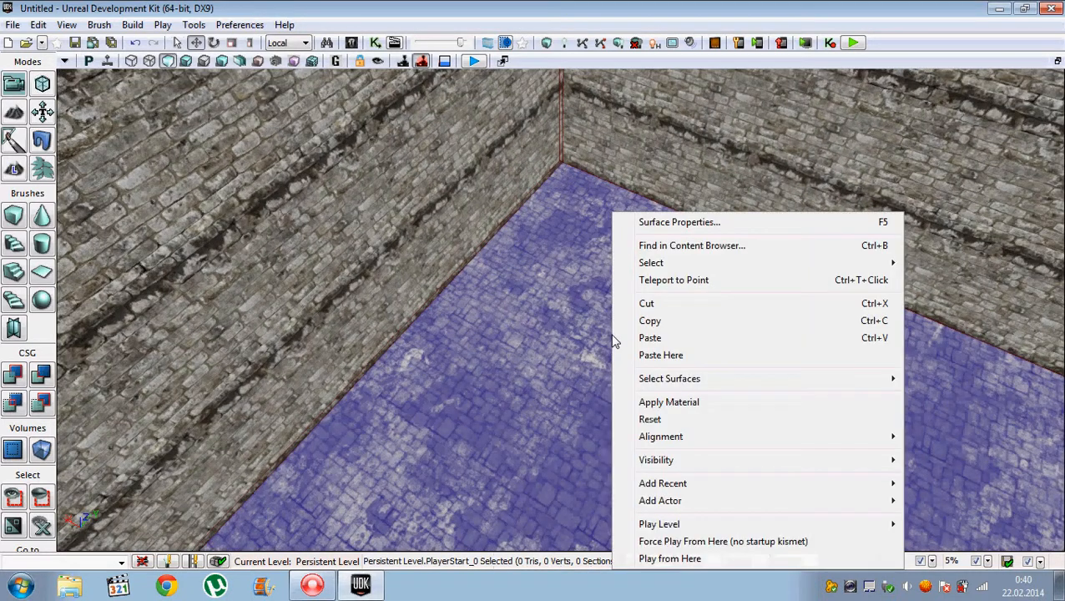
pyautogui.moveTo(728, 501)
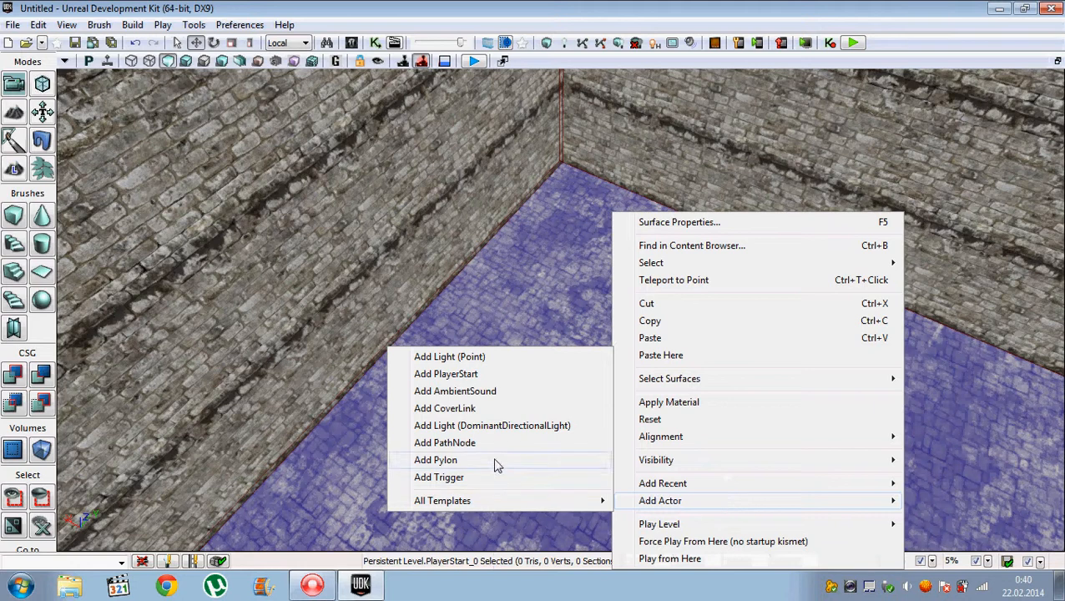
pyautogui.click(472, 442)
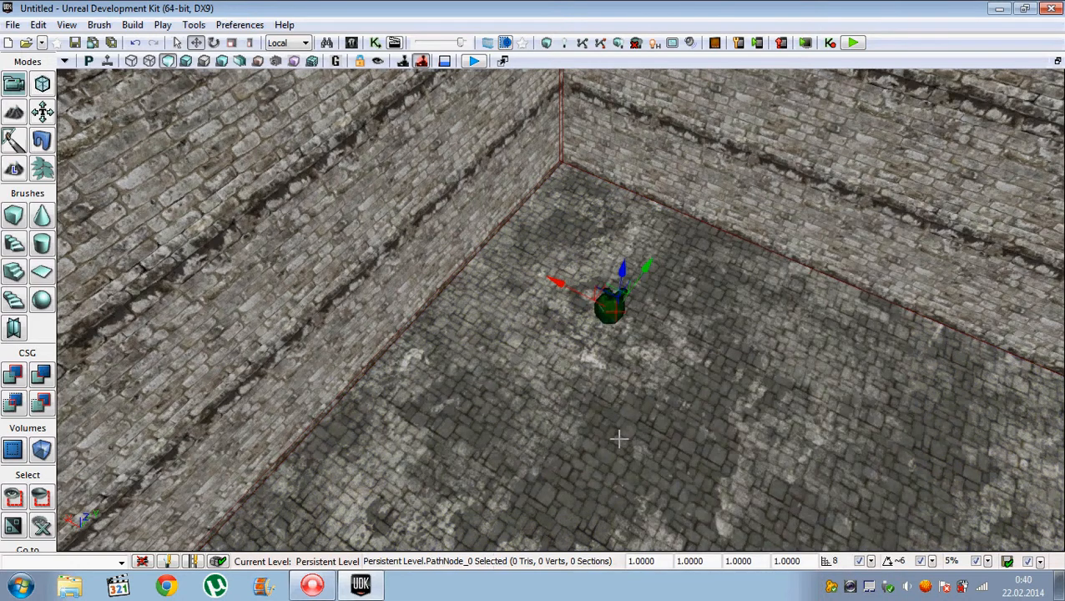
# - Examine the placed path node up close and from other sides of the room
pyautogui.moveTo(688, 423); pyautogui.dragTo(689, 423, button='right')
pyautogui.click(688, 423)
pyautogui.moveTo(688, 422); pyautogui.dragTo(688, 421)
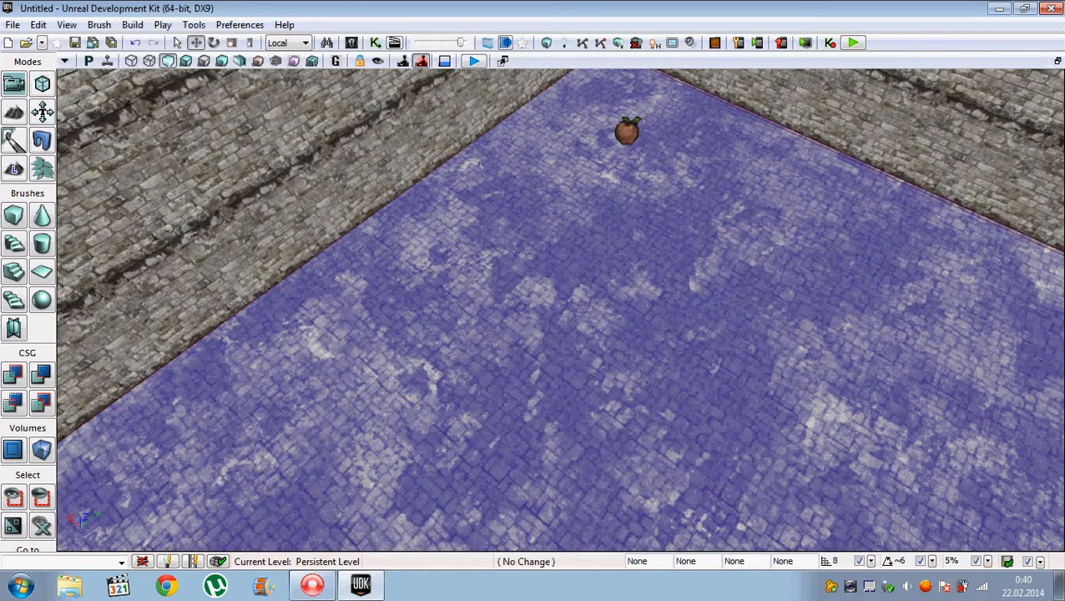
pyautogui.moveTo(659, 393)
pyautogui.mouseDown(button='right')
pyautogui.moveTo(648, 454)
pyautogui.moveTo(656, 396)
pyautogui.mouseUp(button='right')
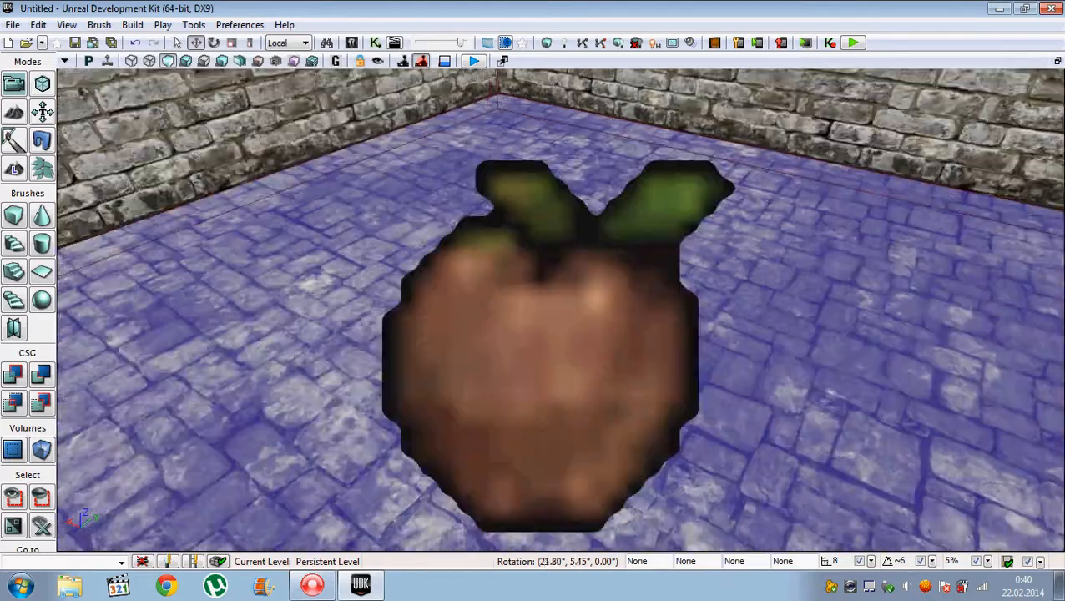
pyautogui.moveTo(683, 399)
pyautogui.mouseDown(button='right')
pyautogui.moveTo(701, 367)
pyautogui.moveTo(683, 400)
pyautogui.mouseUp(button='right')
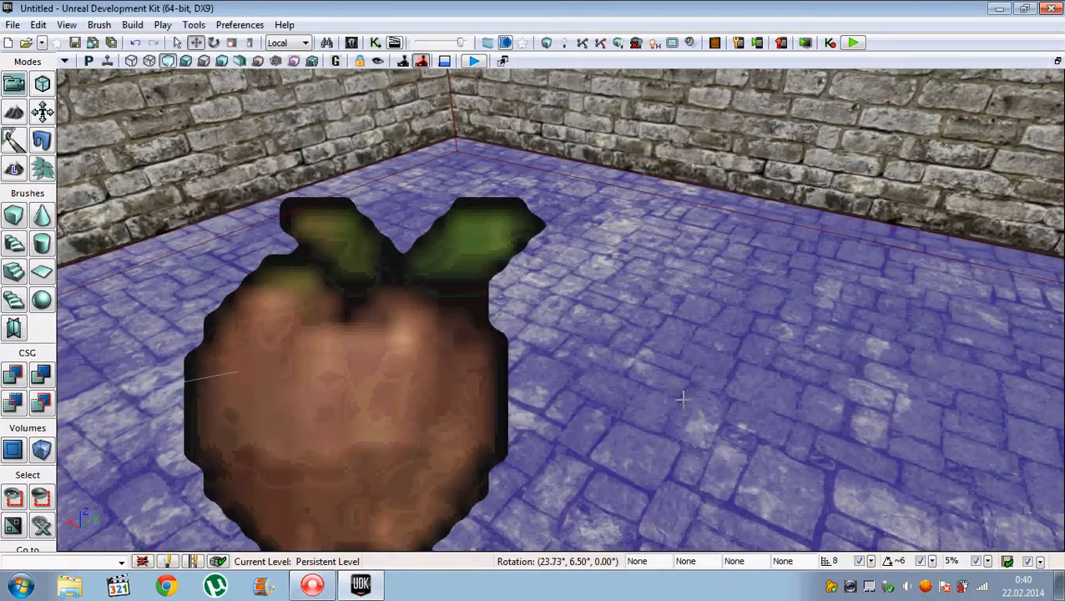
pyautogui.moveTo(611, 335)
pyautogui.mouseDown()
pyautogui.moveTo(619, 284)
pyautogui.moveTo(611, 334)
pyautogui.mouseUp()
pyautogui.moveTo(611, 334); pyautogui.dragTo(169, 265, button='right')
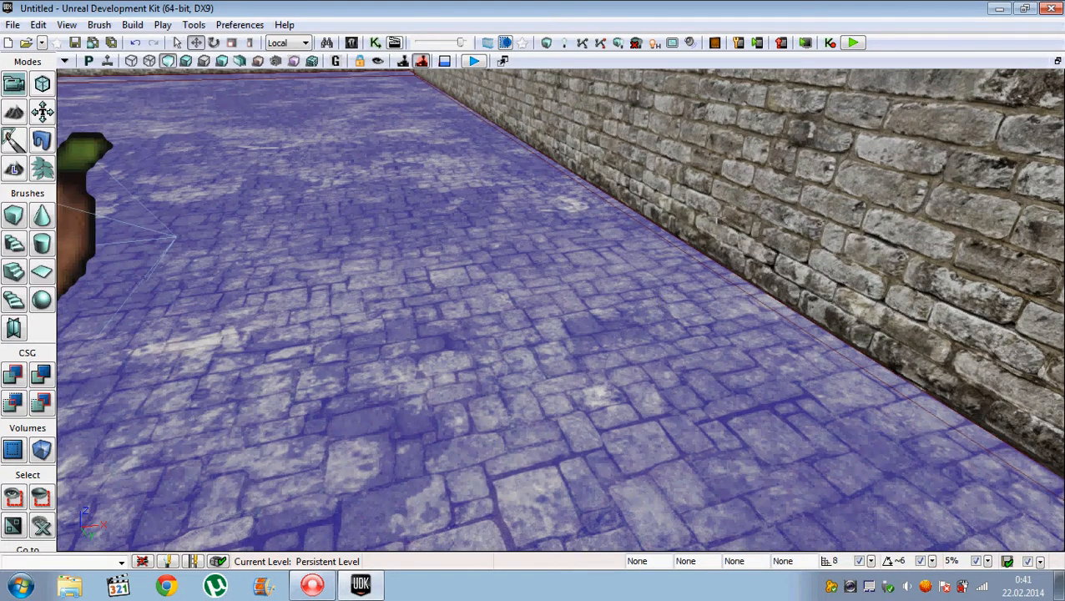
pyautogui.click(716, 220)
pyautogui.moveTo(262, 201); pyautogui.dragTo(98, 129, button='right')
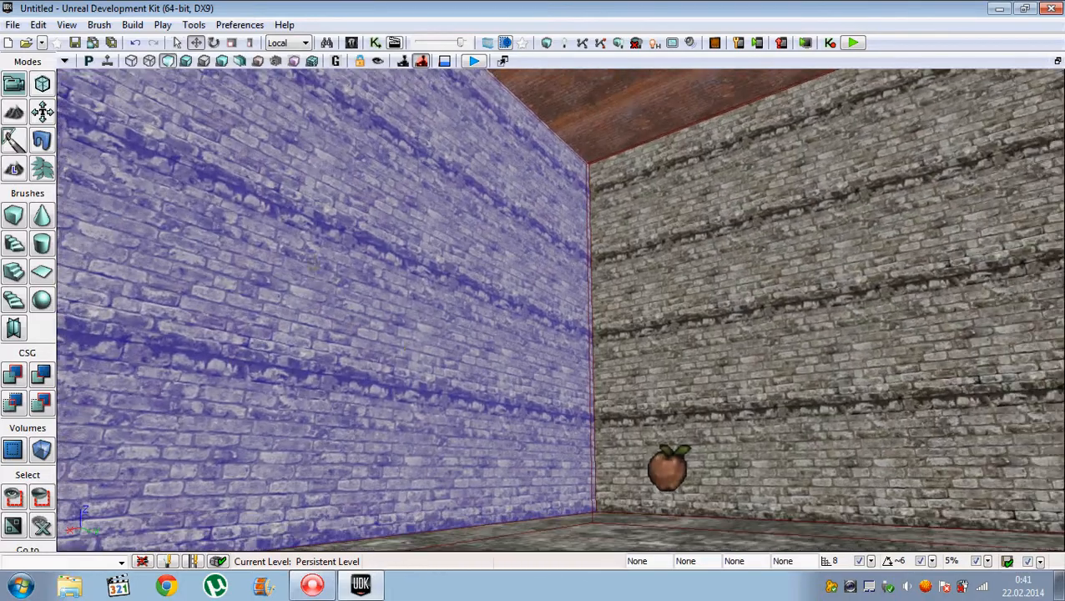
pyautogui.scroll(1, 673, 469)
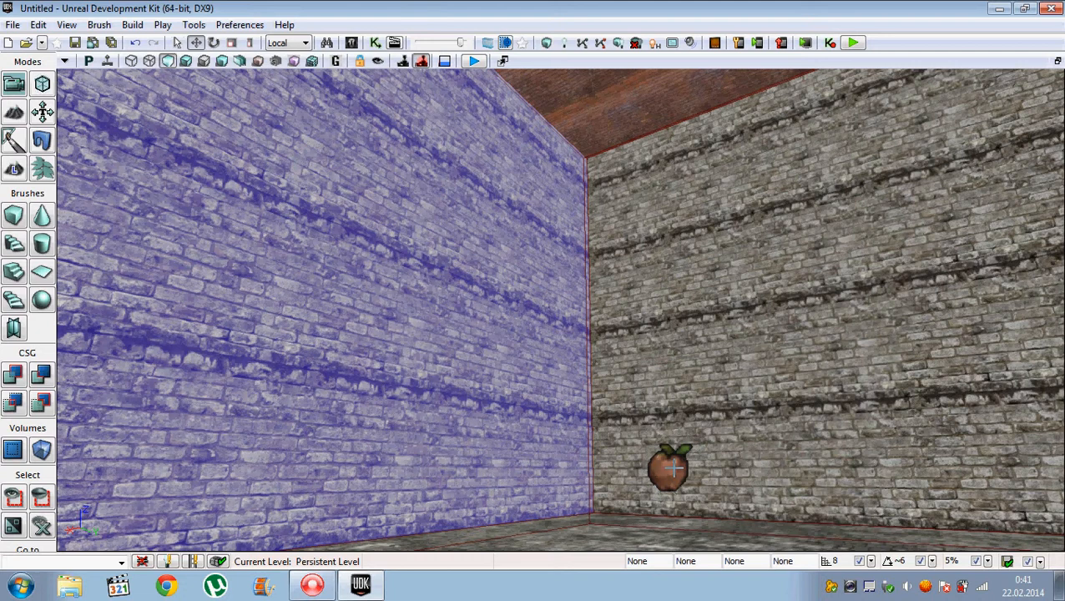
# - Select the path node and rotate it with the rotation widget
pyautogui.click(669, 469)
pyautogui.press('space')
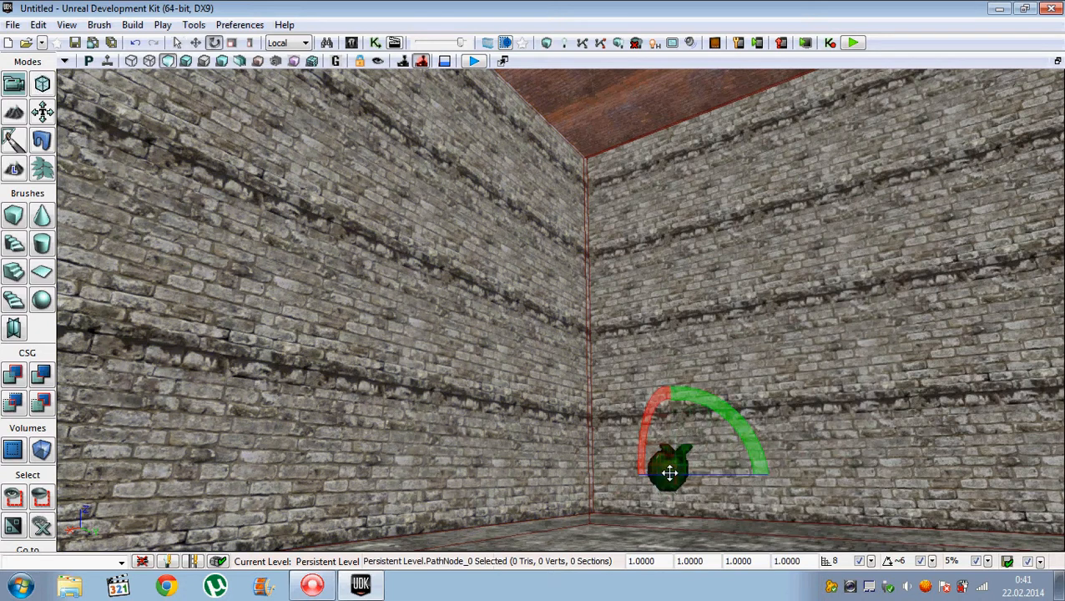
pyautogui.moveTo(670, 473); pyautogui.dragTo(669, 473)
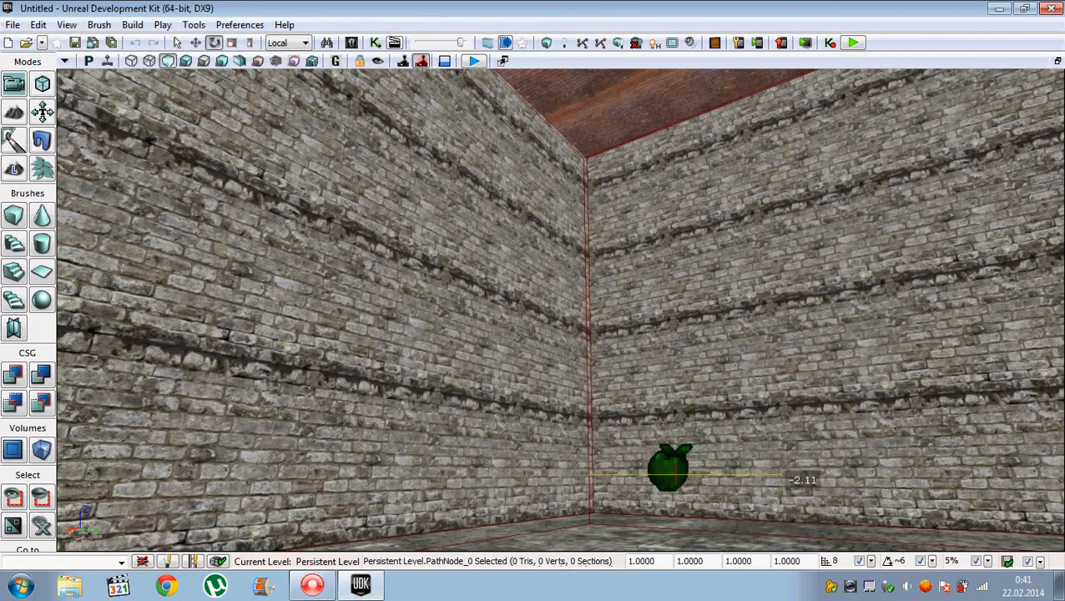
pyautogui.moveTo(796, 480); pyautogui.dragTo(696, 479)
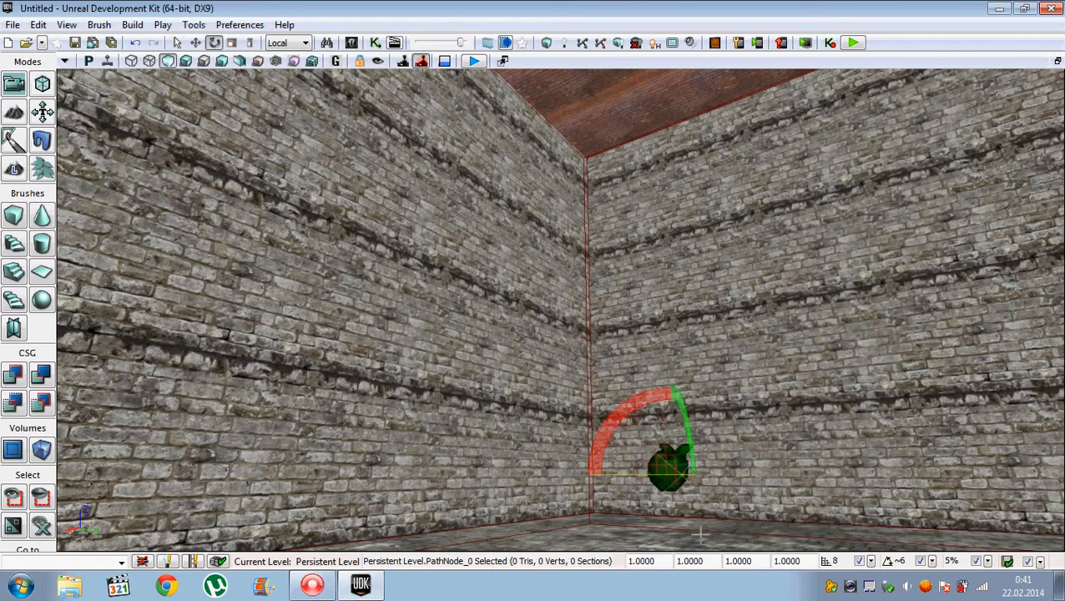
# - Cycle the selected path node's transform mode through scaling and back to translation
pyautogui.moveTo(722, 542); pyautogui.dragTo(806, 463, button='right')
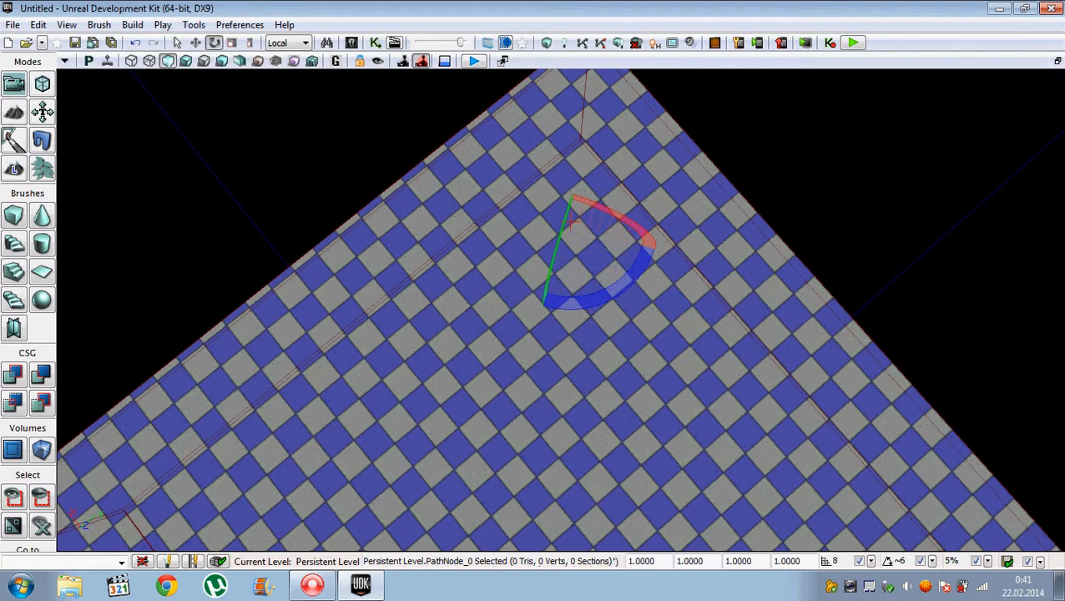
pyautogui.moveTo(768, 358); pyautogui.dragTo(764, 248, button='right')
pyautogui.moveTo(764, 248); pyautogui.dragTo(767, 337)
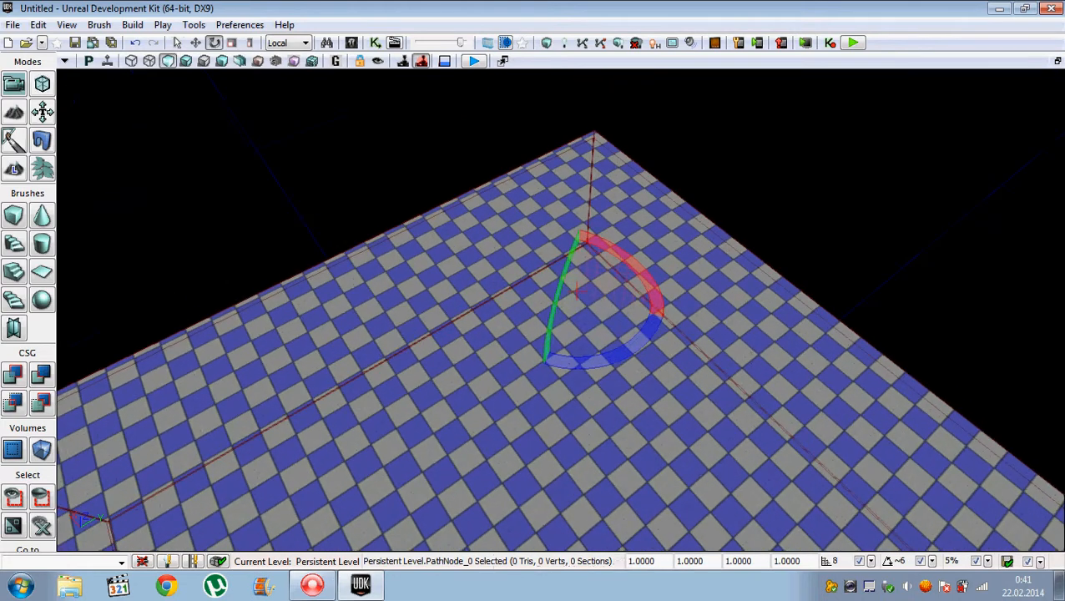
pyautogui.moveTo(767, 337)
pyautogui.mouseDown(button='right')
pyautogui.moveTo(769, 492)
pyautogui.moveTo(772, 334)
pyautogui.mouseUp(button='right')
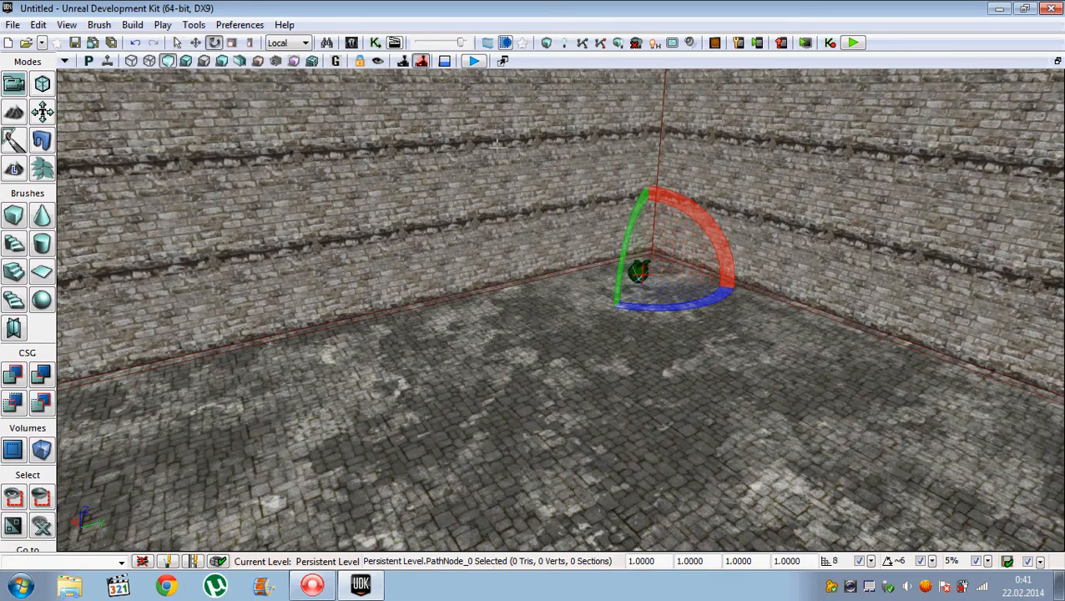
pyautogui.press('space')
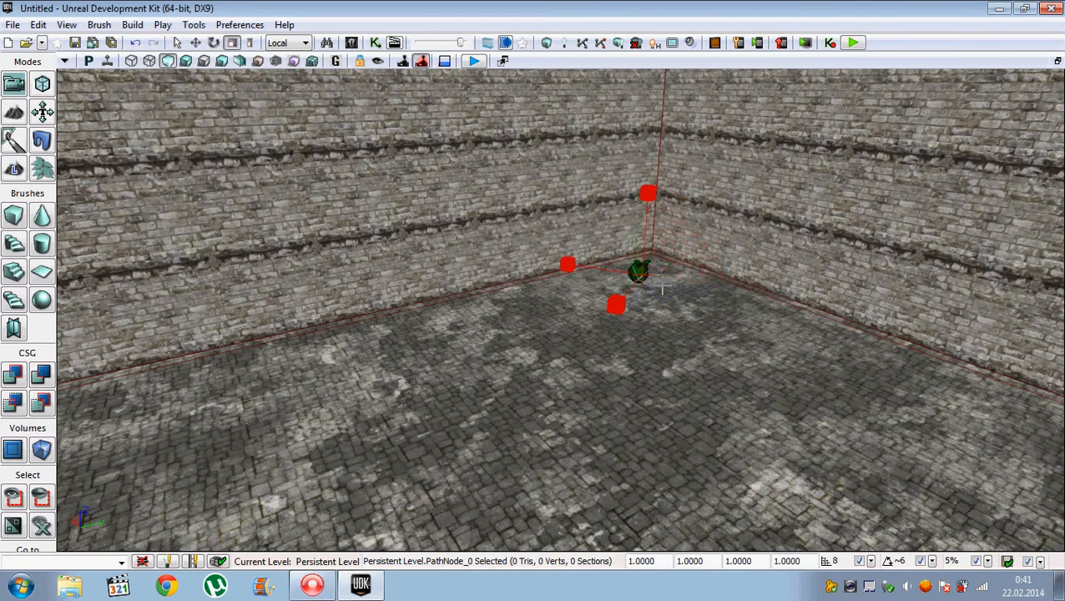
pyautogui.press('space')
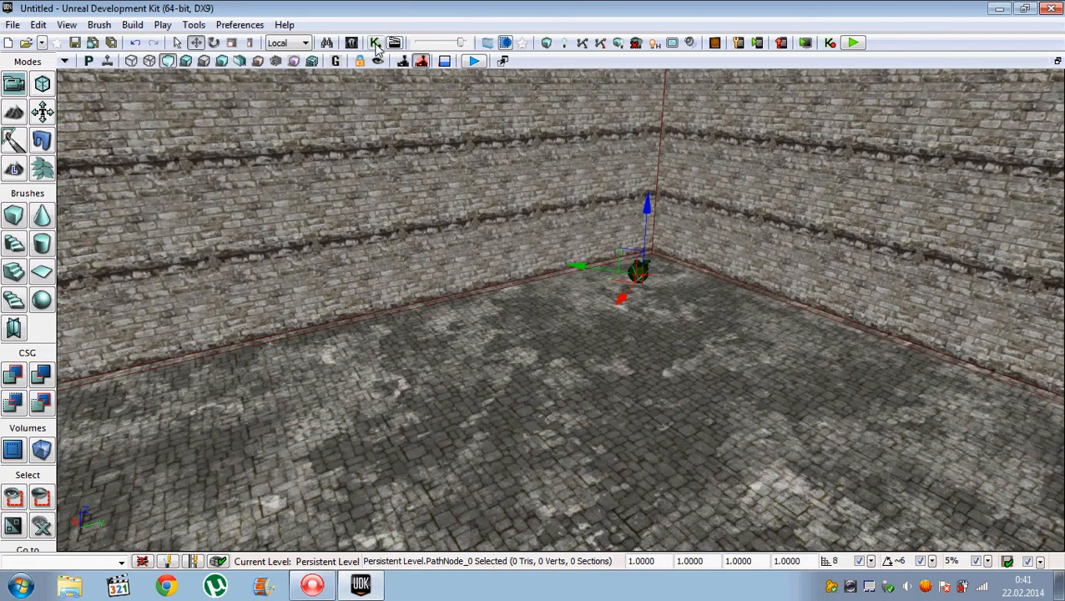
# - Open UnrealKismet and enlarge its graph area above the properties and sequence list
pyautogui.click(66, 24)
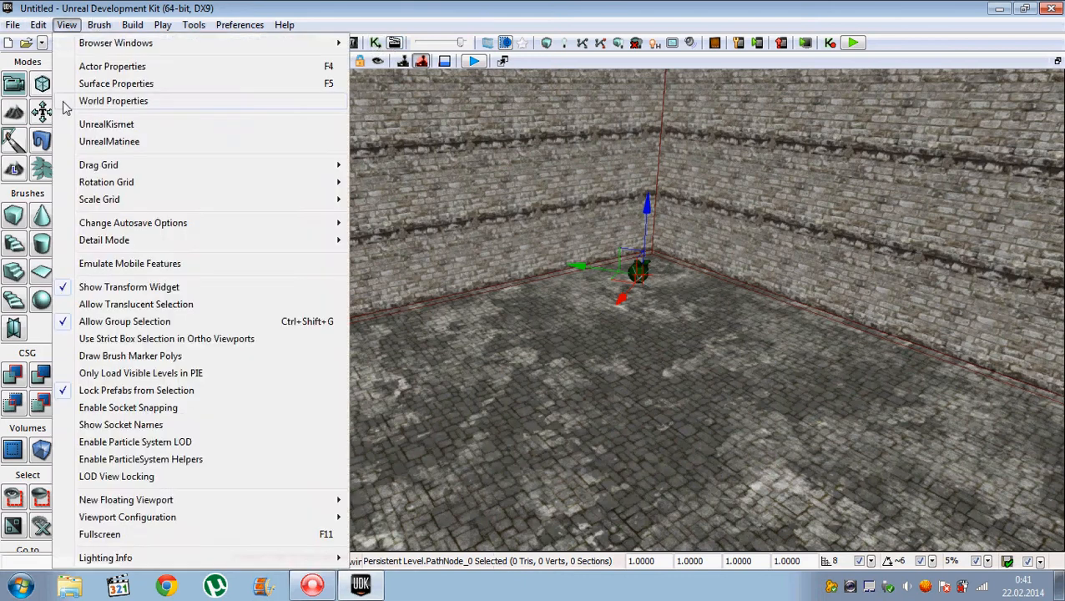
pyautogui.click(66, 24)
pyautogui.click(377, 43)
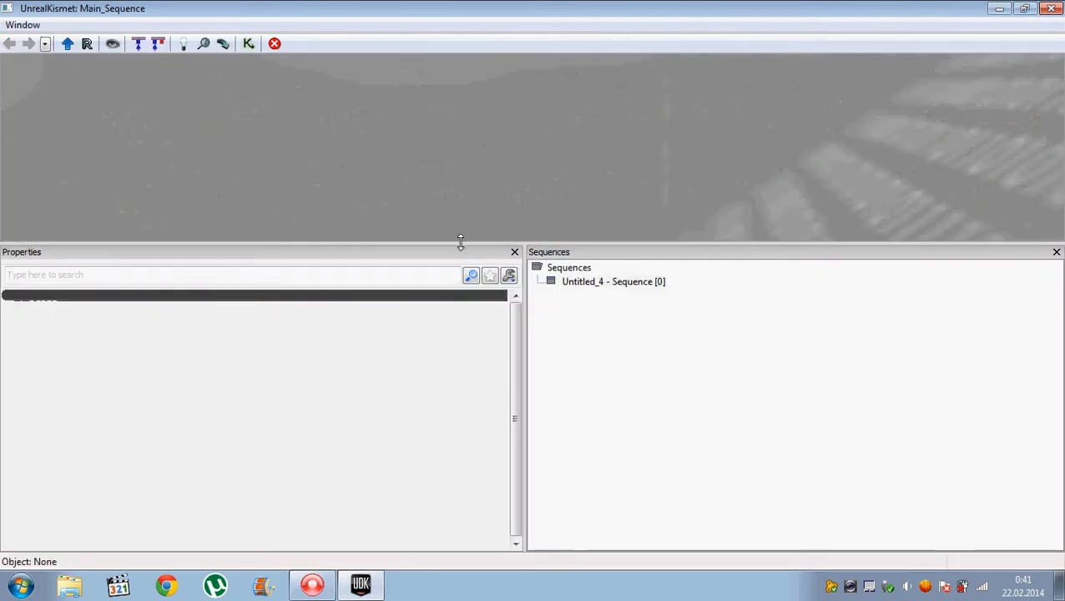
pyautogui.moveTo(460, 242); pyautogui.dragTo(444, 360)
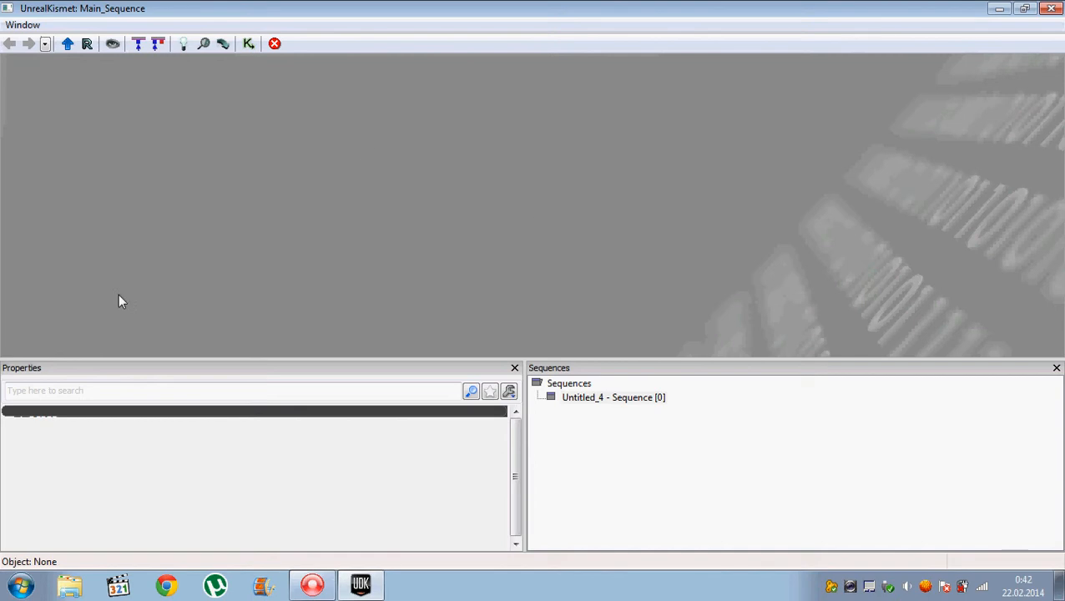
# - Add an Actor Factory action to the Kismet sequence and reposition its node in the graph
pyautogui.rightClick(653, 136)
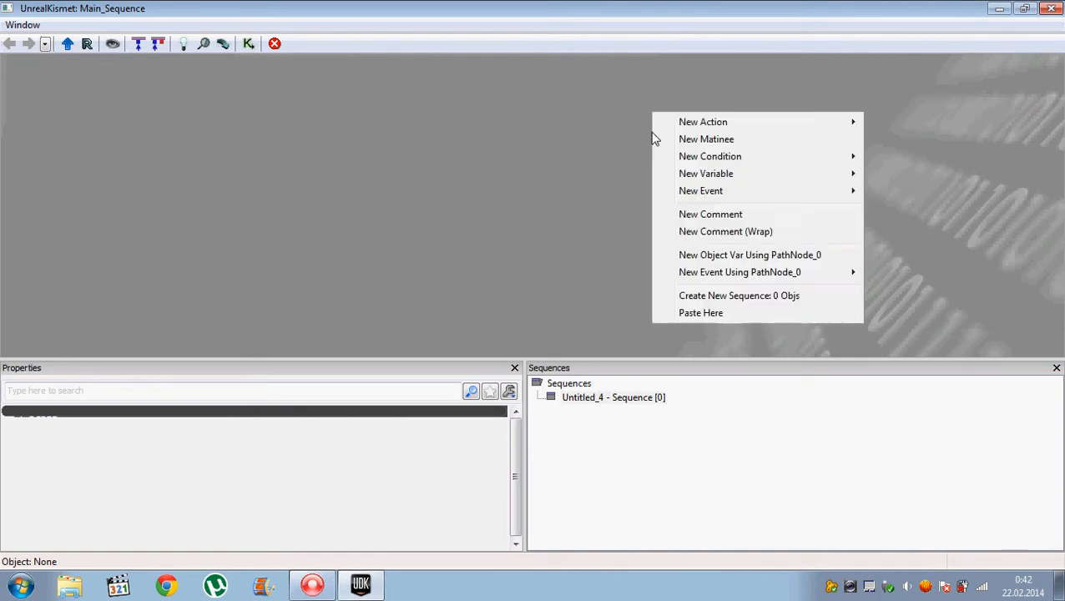
pyautogui.moveTo(761, 124)
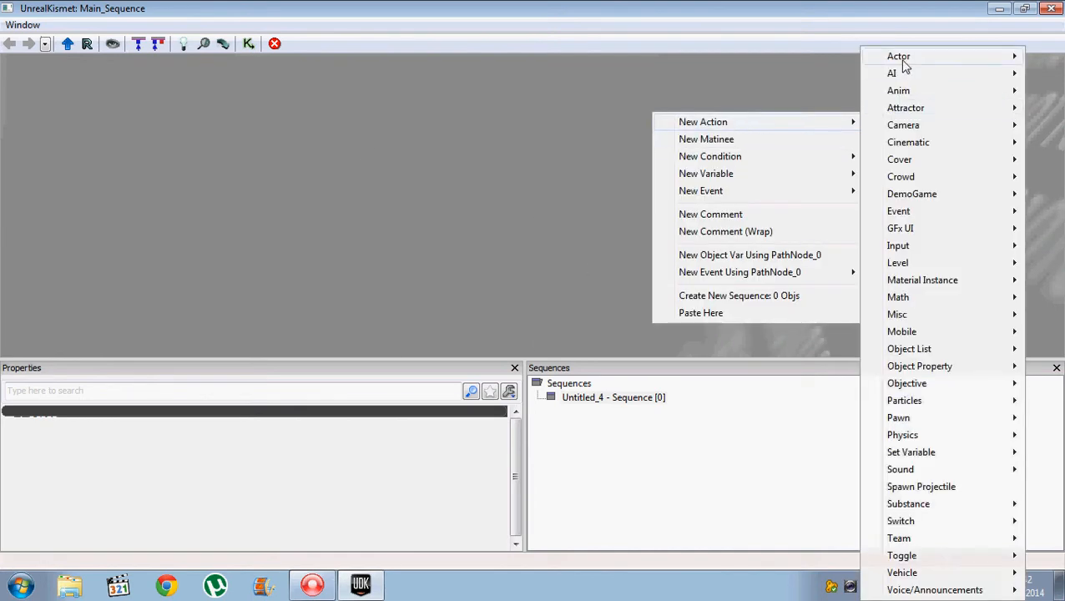
pyautogui.moveTo(900, 57)
pyautogui.click(752, 55)
pyautogui.moveTo(737, 141); pyautogui.dragTo(662, 94)
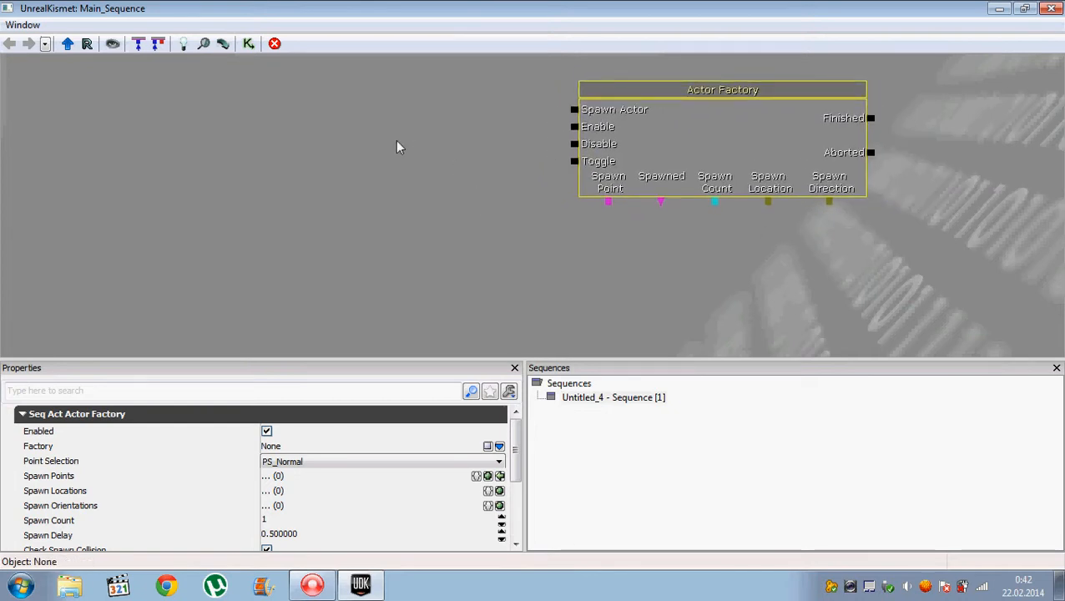
# - Add a Level Loaded event to the Kismet graph and place it beside the Actor Factory node
pyautogui.rightClick(330, 133)
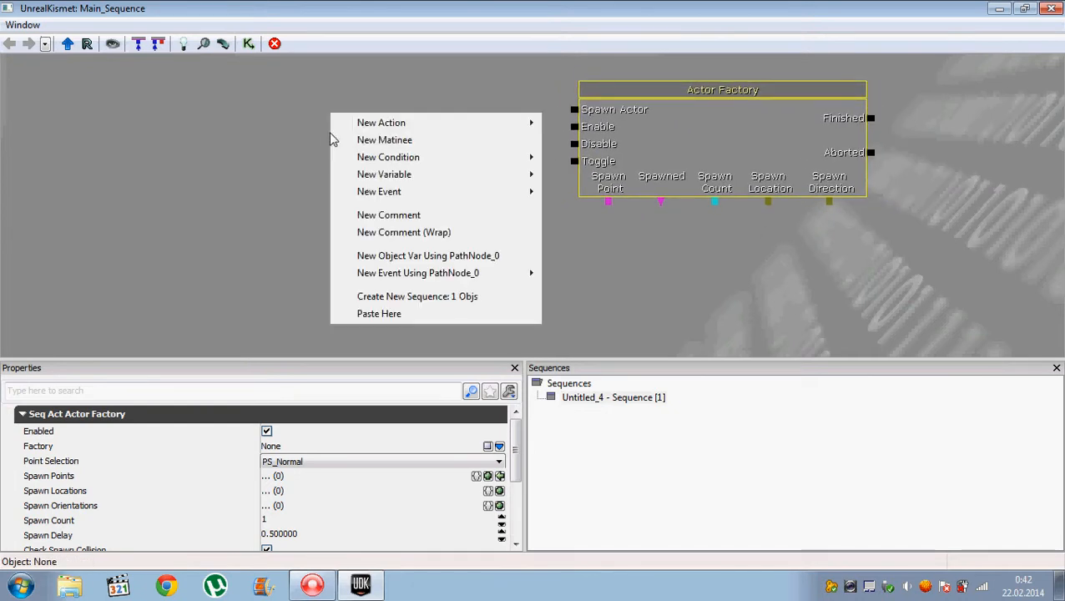
pyautogui.moveTo(402, 194)
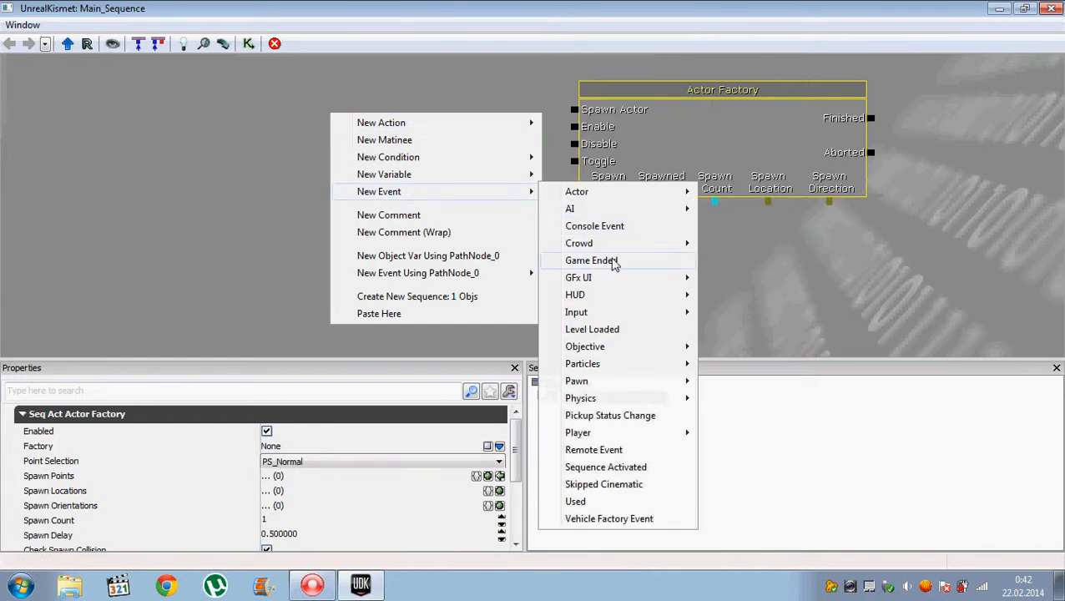
pyautogui.moveTo(618, 364)
pyautogui.click(610, 329)
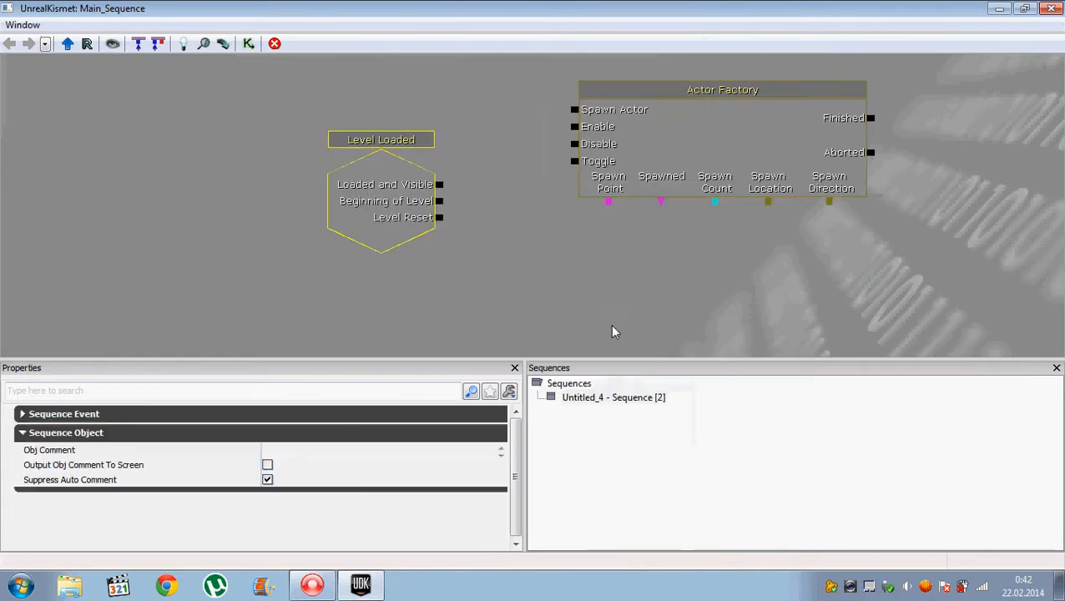
pyautogui.click(437, 184)
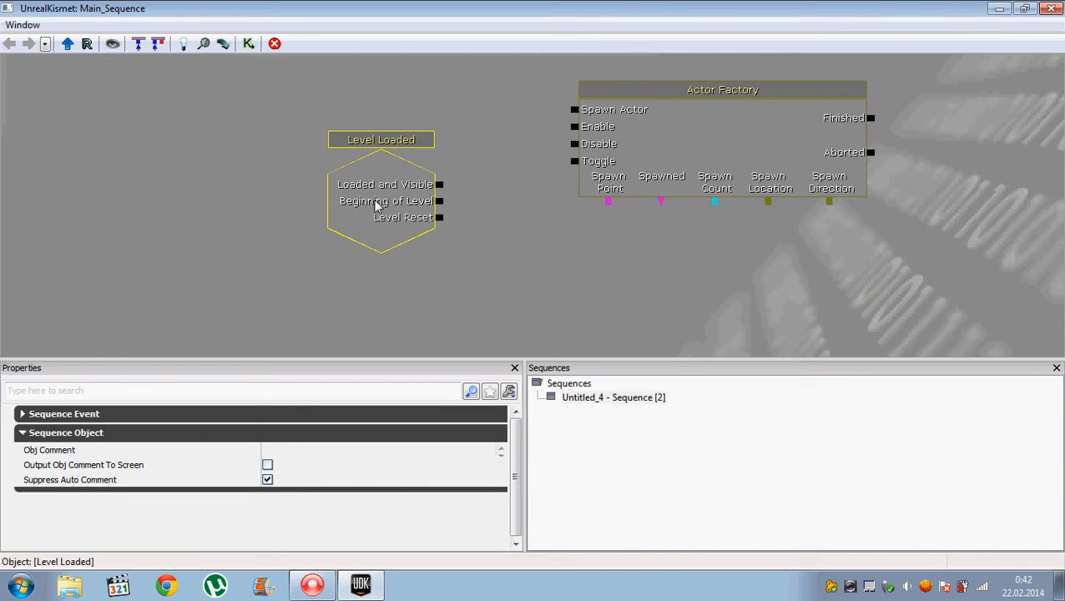
pyautogui.moveTo(381, 202)
pyautogui.mouseDown()
pyautogui.moveTo(362, 302)
pyautogui.moveTo(363, 207)
pyautogui.mouseUp()
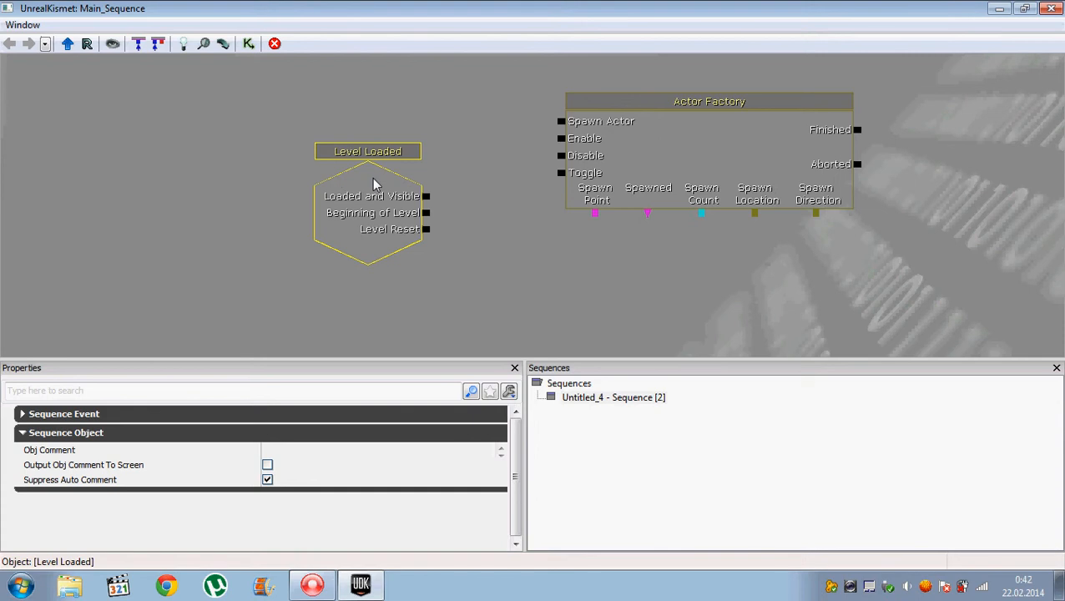
pyautogui.moveTo(373, 184); pyautogui.dragTo(366, 114)
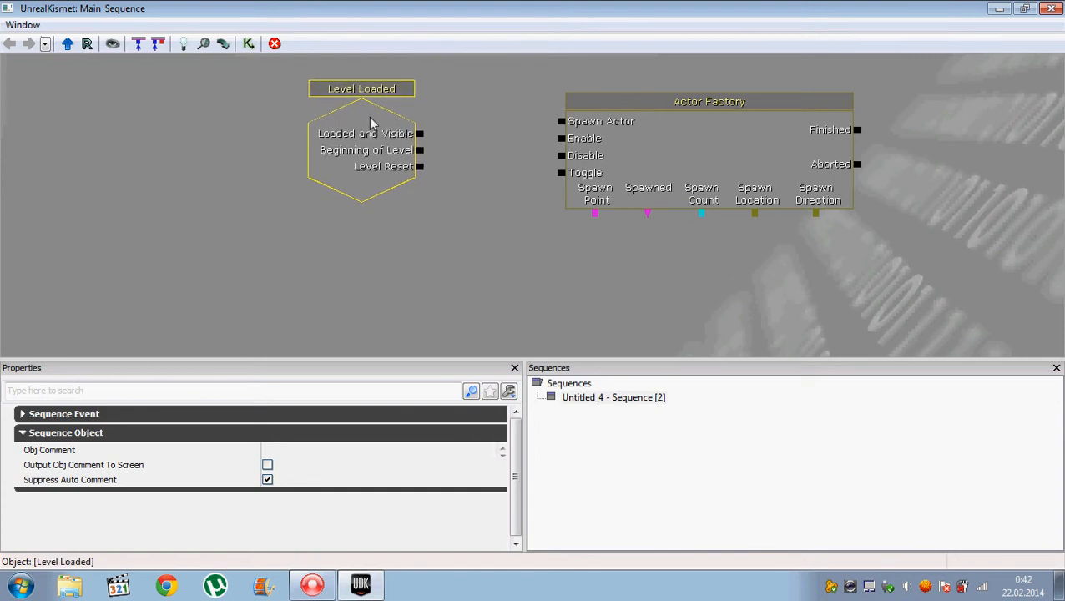
# - Connect the Level Loaded event's Loaded and Visible, Beginning of Level and Level Reset outputs to the Actor Factory's Spawn Actor input
pyautogui.click(428, 132)
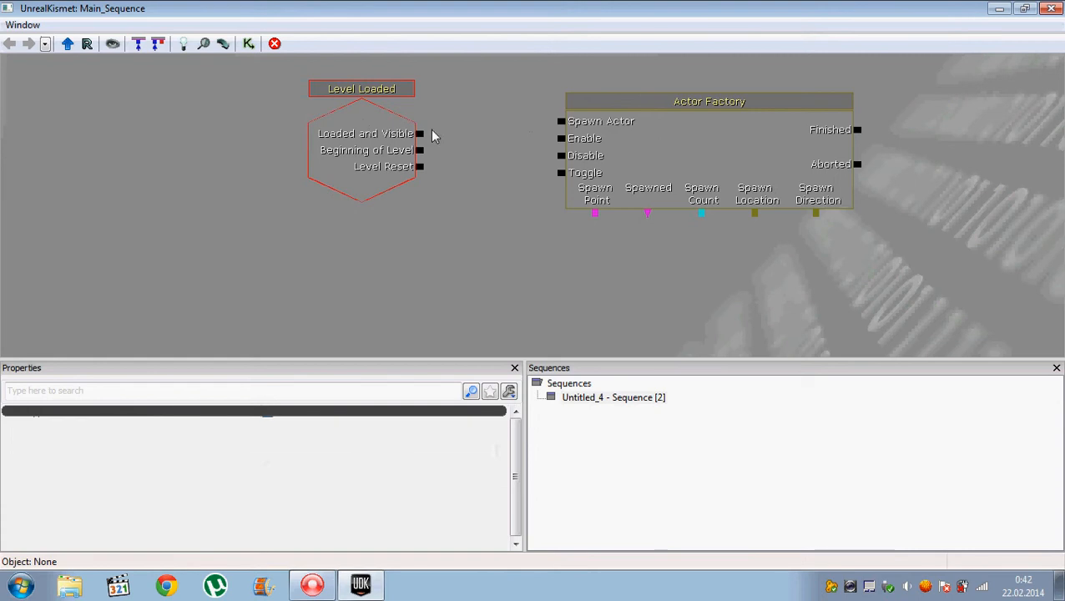
pyautogui.moveTo(420, 134); pyautogui.dragTo(561, 122)
pyautogui.moveTo(420, 150); pyautogui.dragTo(557, 123)
pyautogui.moveTo(420, 166); pyautogui.dragTo(559, 125)
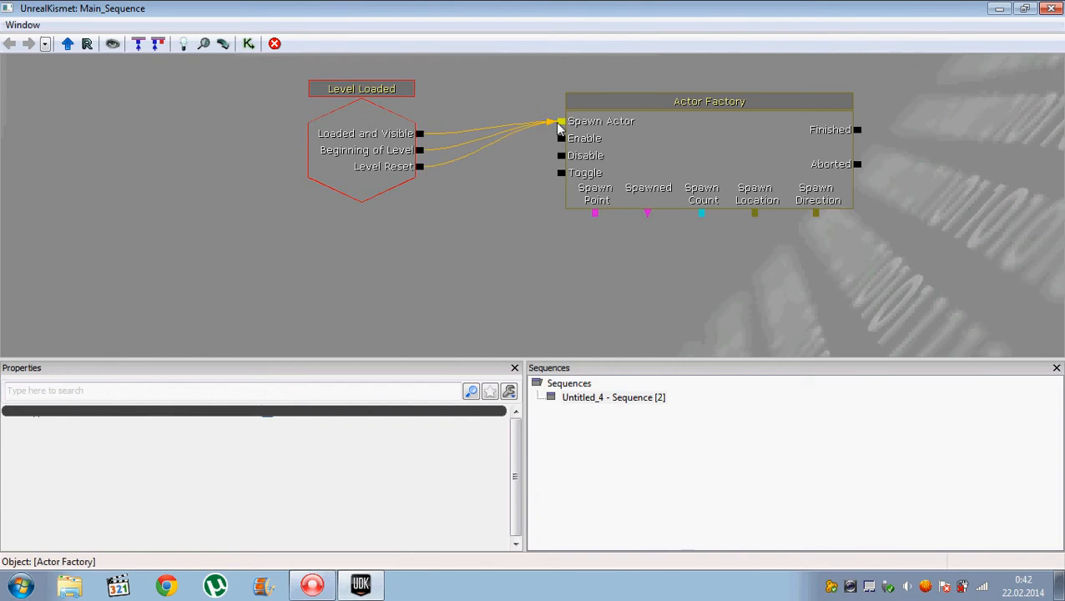
# - Create an object variable from PathNode_0 and link it to the Actor Factory's Spawn Point
pyautogui.rightClick(499, 312)
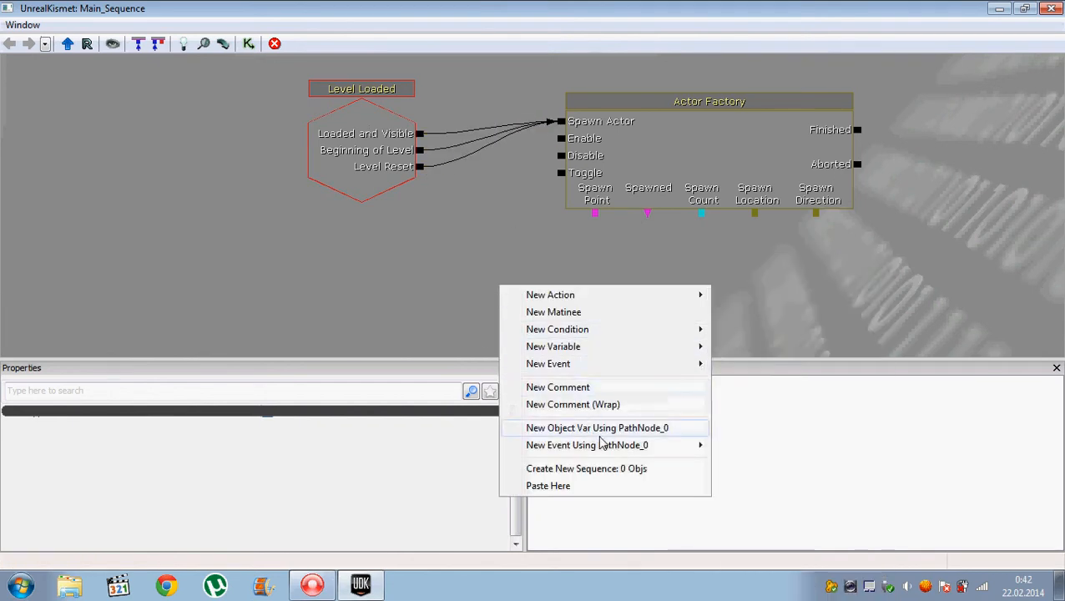
pyautogui.click(598, 429)
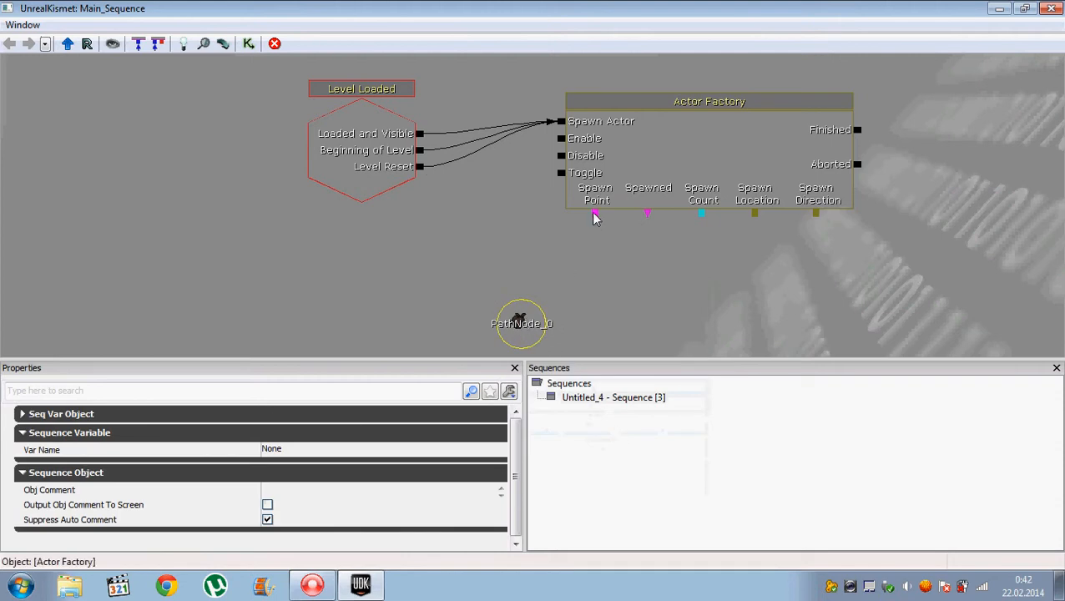
pyautogui.moveTo(596, 215); pyautogui.dragTo(519, 318)
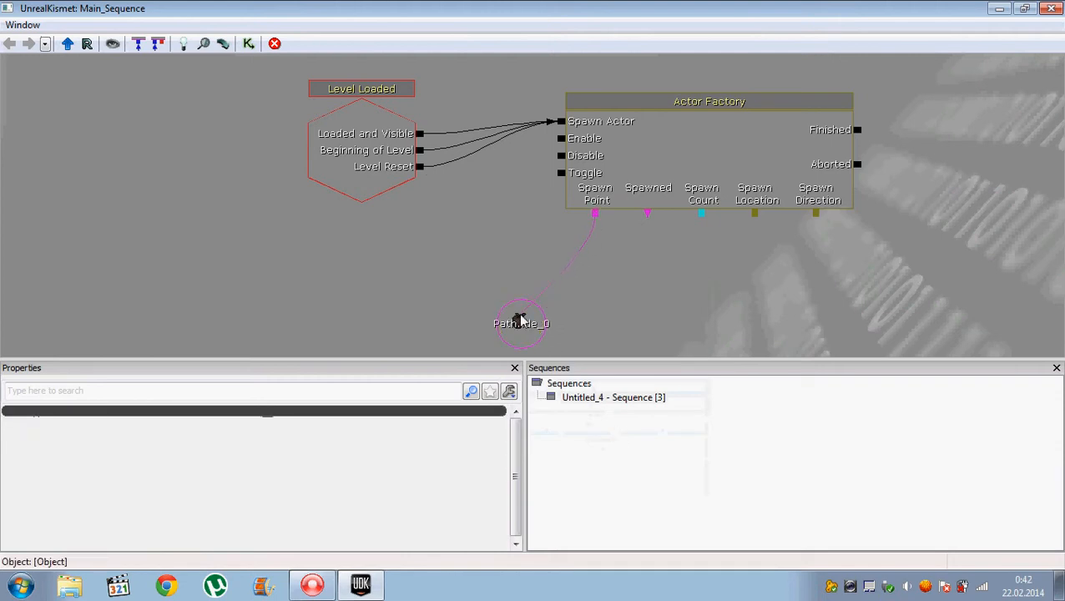
# - Enlarge the properties area for the Actor Factory node and set its Factory to UTActorFactoryAI
pyautogui.click(673, 104)
pyautogui.moveTo(589, 361); pyautogui.dragTo(574, 242)
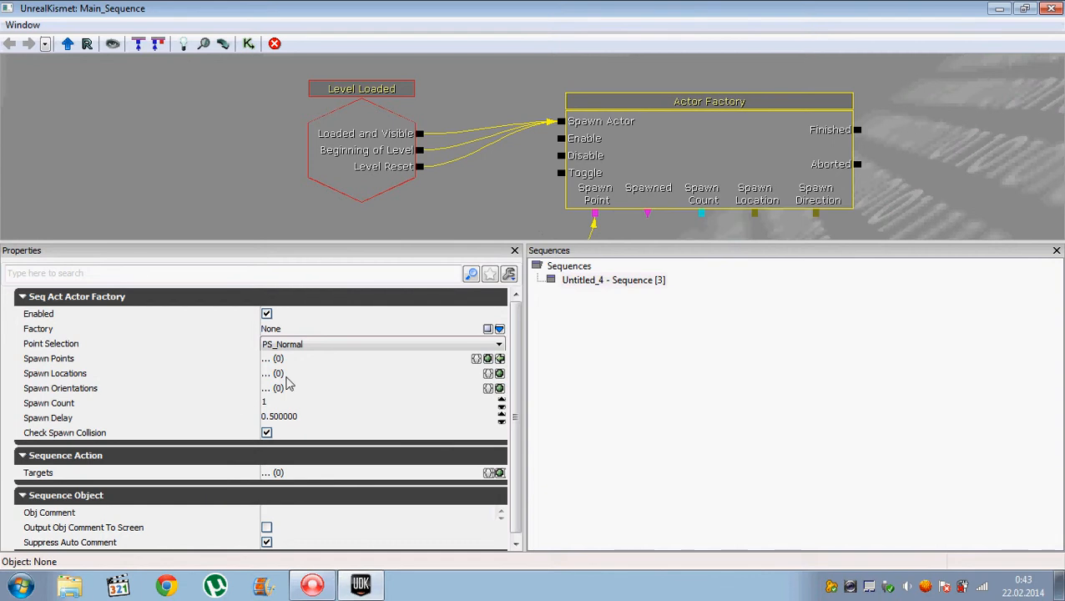
pyautogui.click(499, 329)
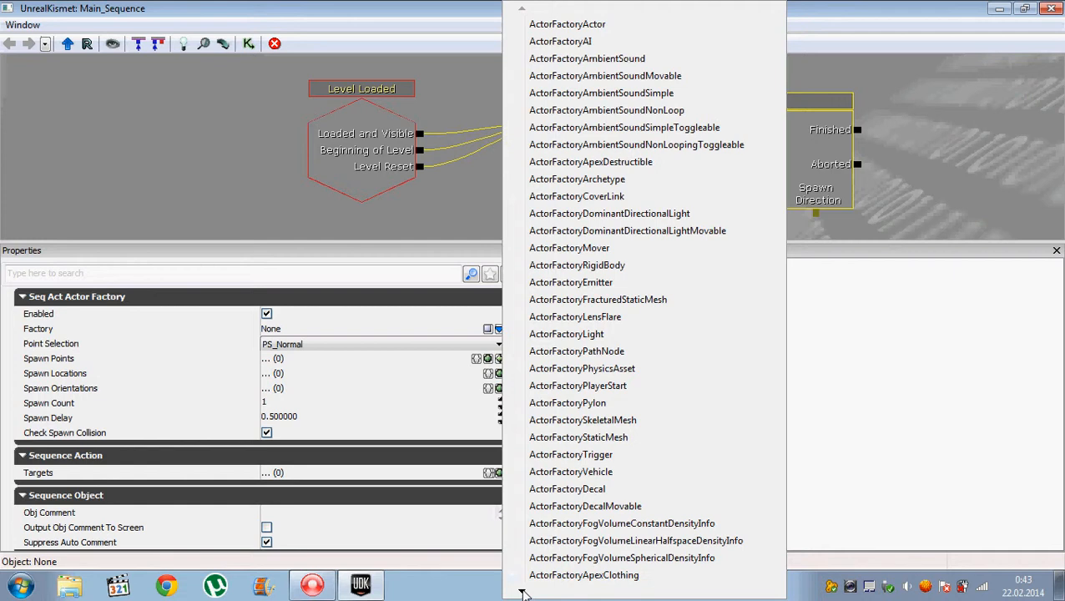
pyautogui.moveTo(524, 594)
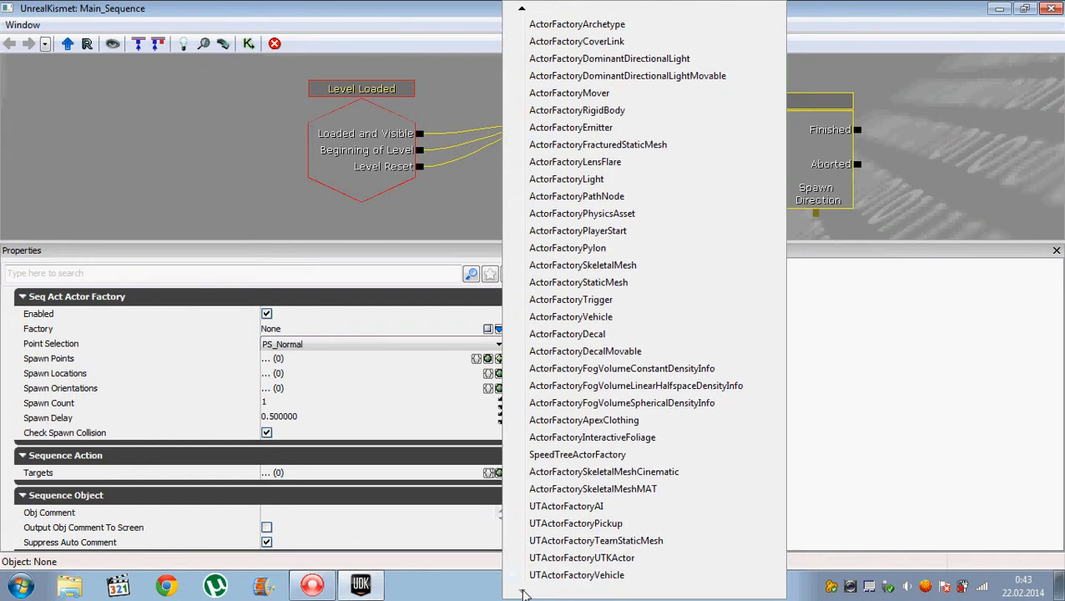
pyautogui.click(585, 506)
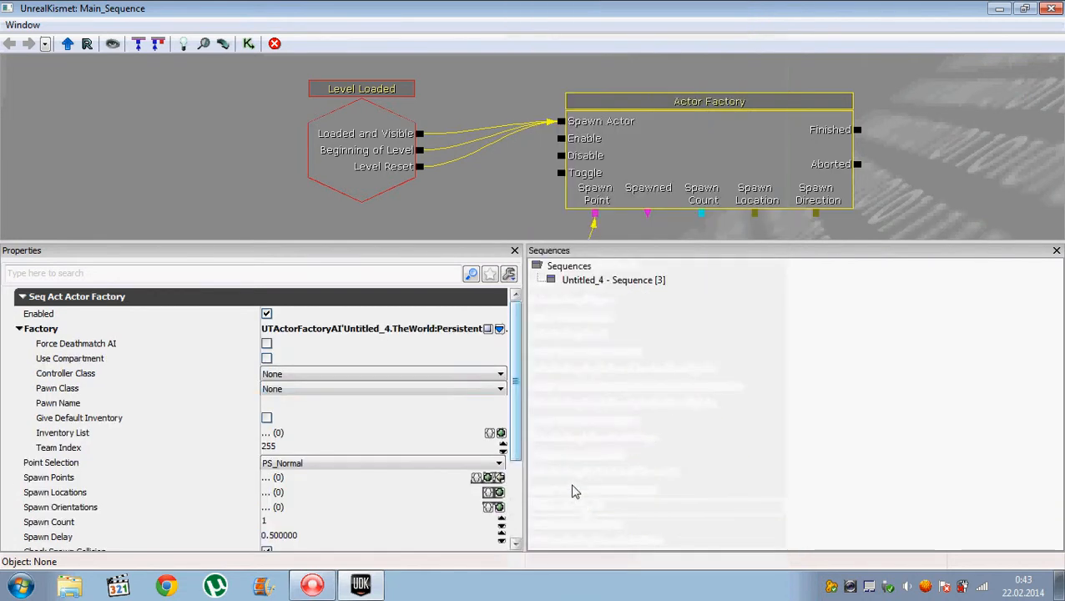
# - Enable Force Deathmatch AI and Give Default Inventory for the factory, with UTPawn as its Pawn Class
pyautogui.scroll(-1, 517, 348)
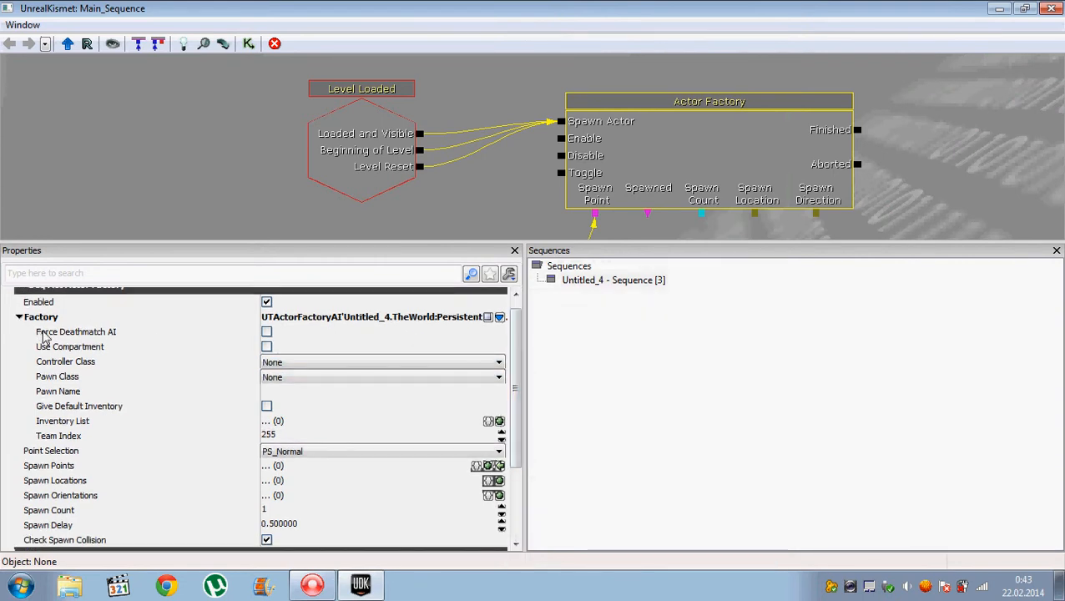
pyautogui.click(266, 332)
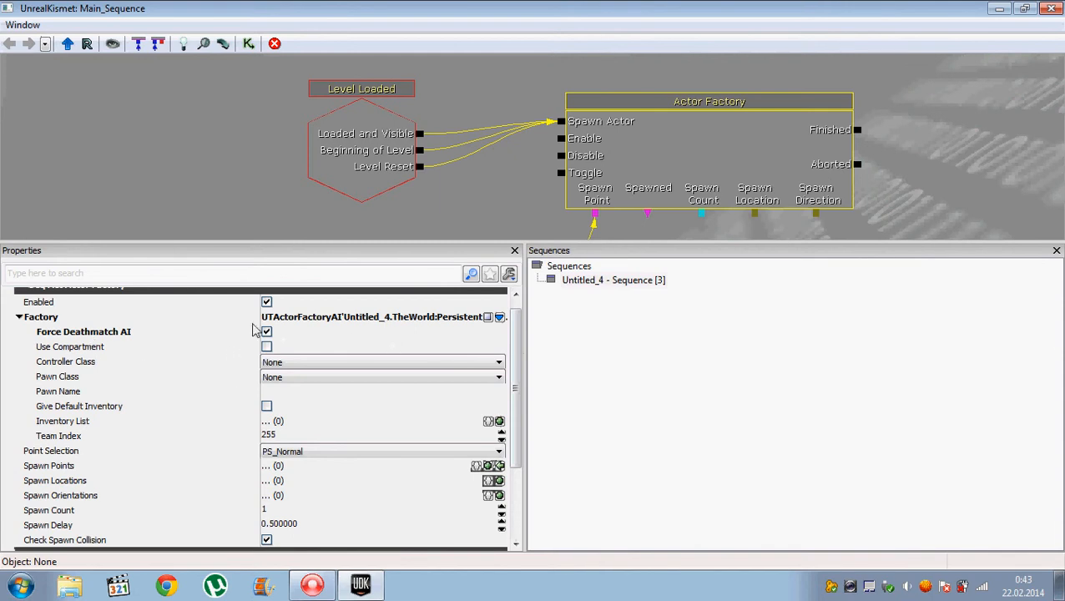
pyautogui.click(277, 380)
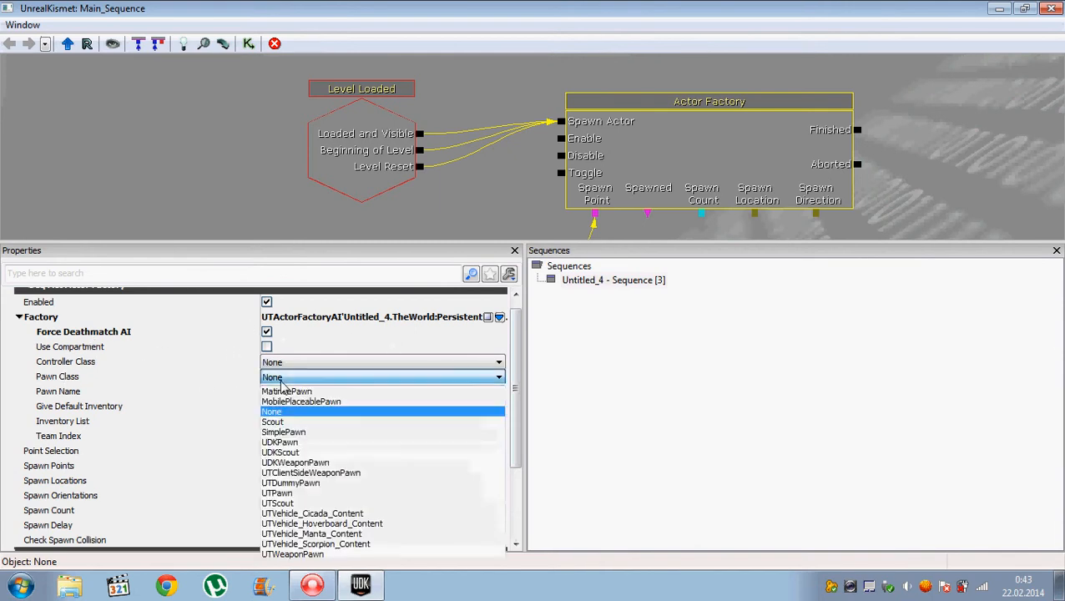
pyautogui.click(309, 493)
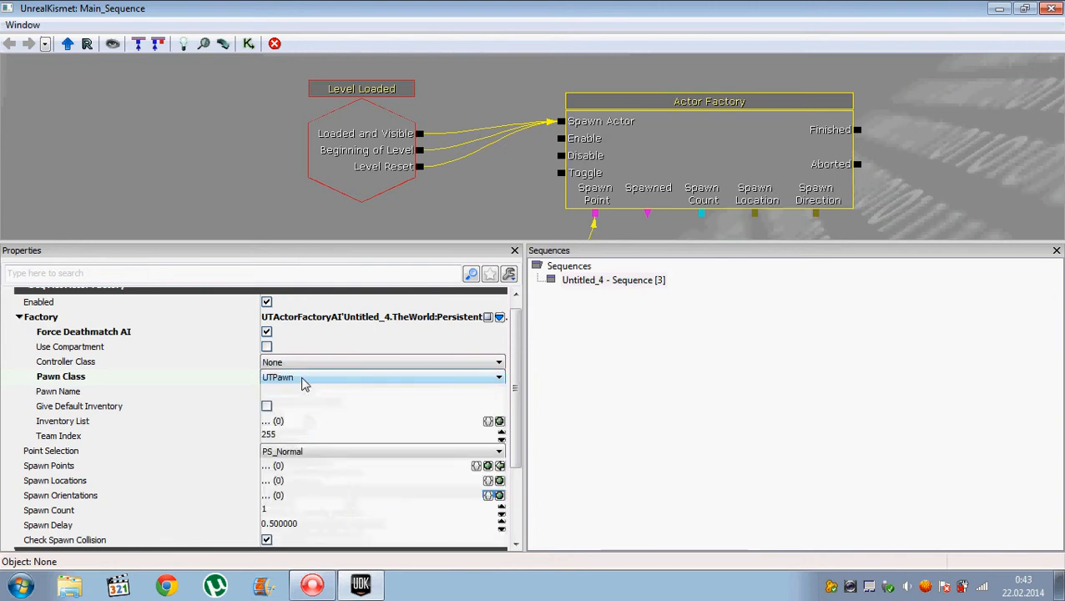
pyautogui.click(267, 408)
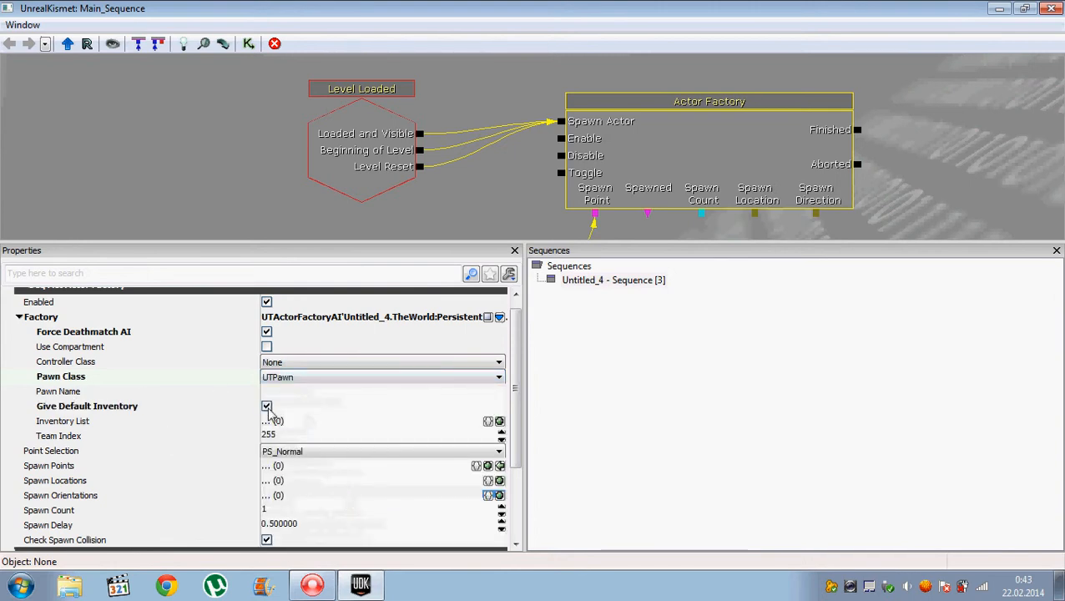
# - Add a trial entry to the factory's Inventory List, check its item choices and delete it again
pyautogui.click(500, 422)
pyautogui.click(397, 437)
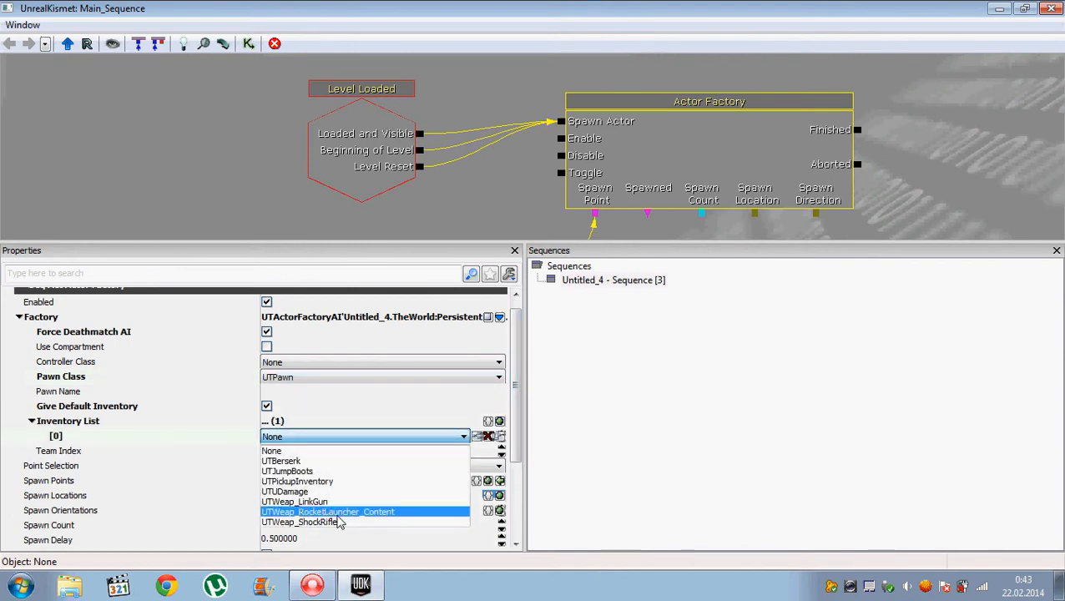
pyautogui.click(364, 450)
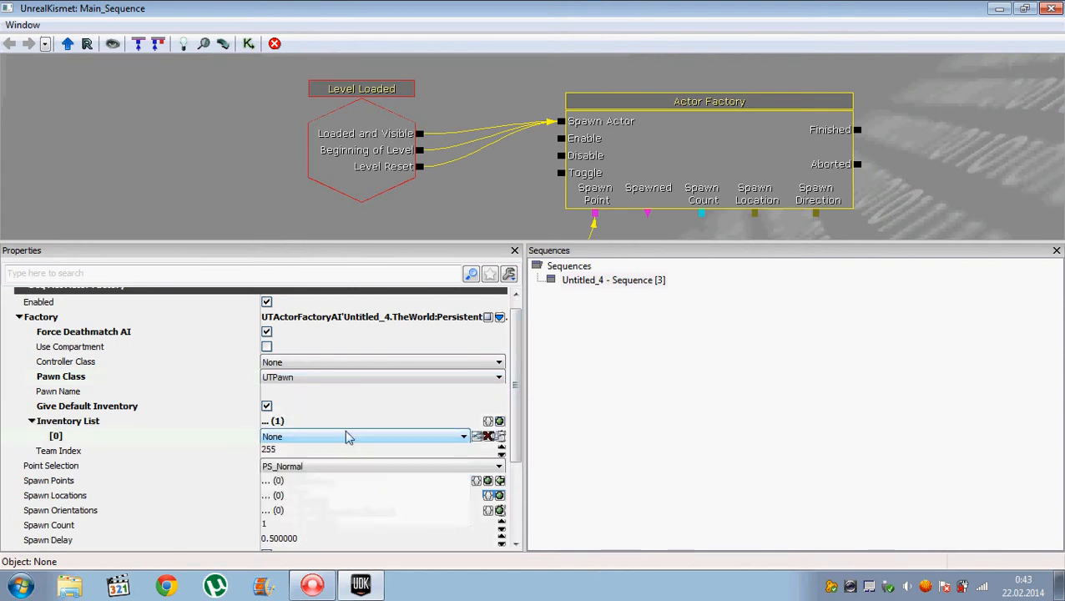
pyautogui.click(489, 437)
# - Close UnrealKismet and rebuild the whole level with Build All
pyautogui.scroll(-1, 516, 443)
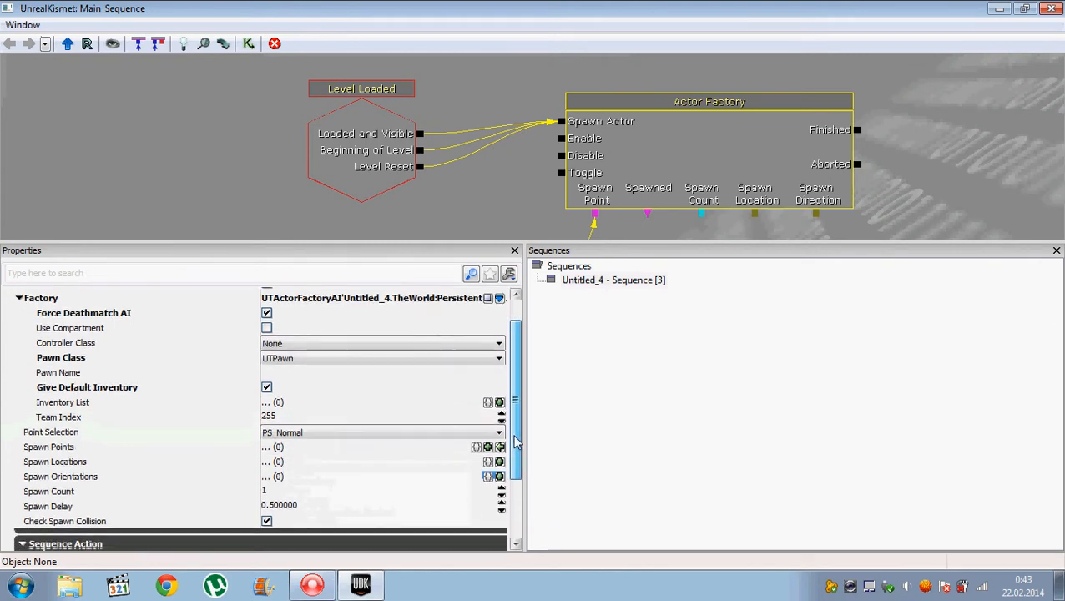
pyautogui.moveTo(515, 442); pyautogui.dragTo(516, 502)
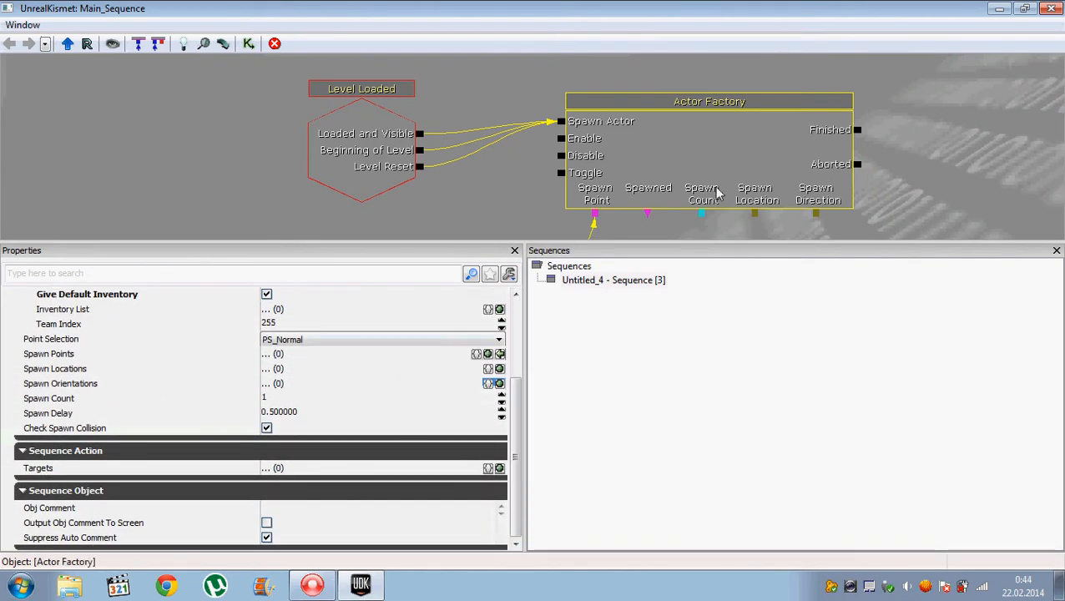
pyautogui.click(1051, 8)
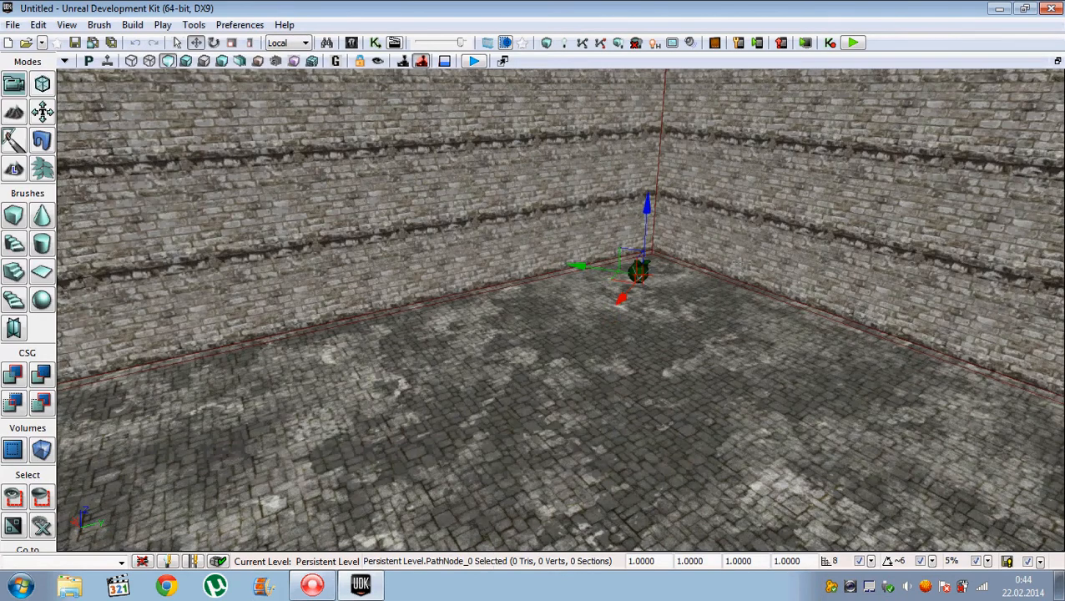
pyautogui.moveTo(561, 333); pyautogui.dragTo(669, 240, button='right')
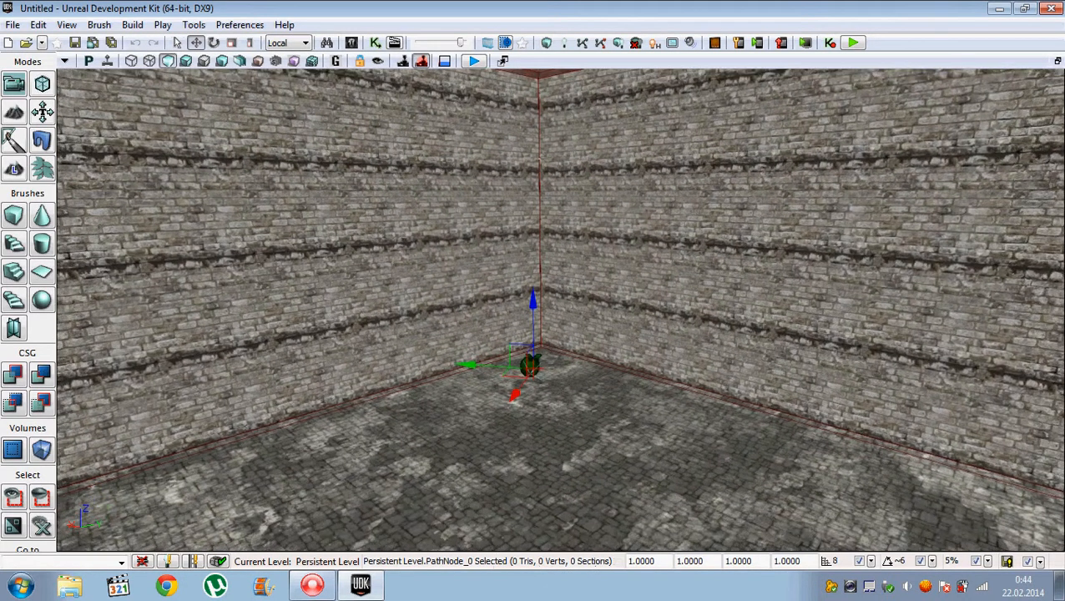
pyautogui.click(147, 27)
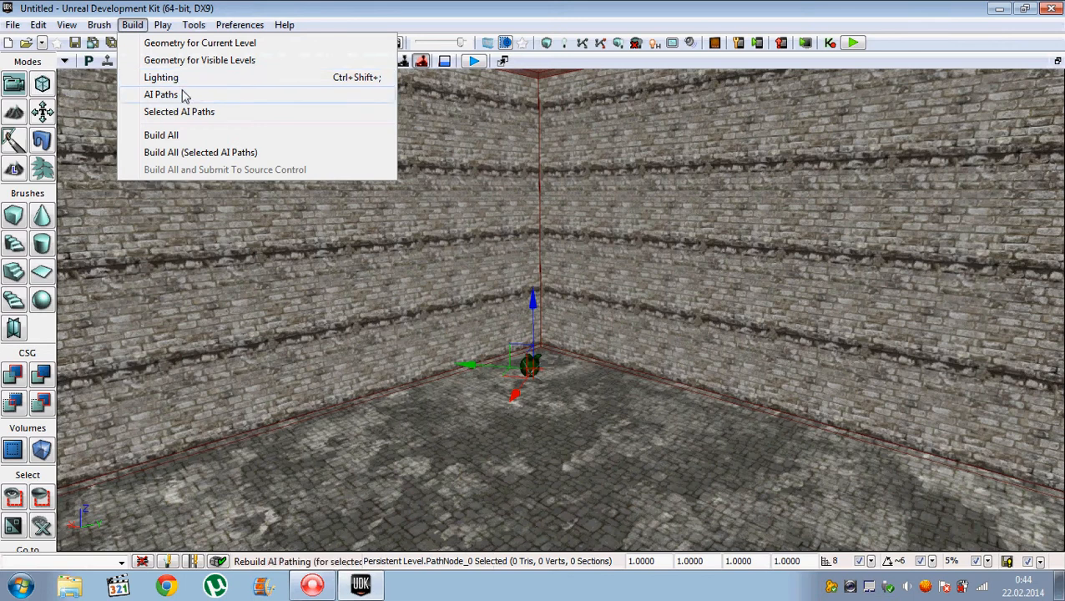
pyautogui.click(193, 135)
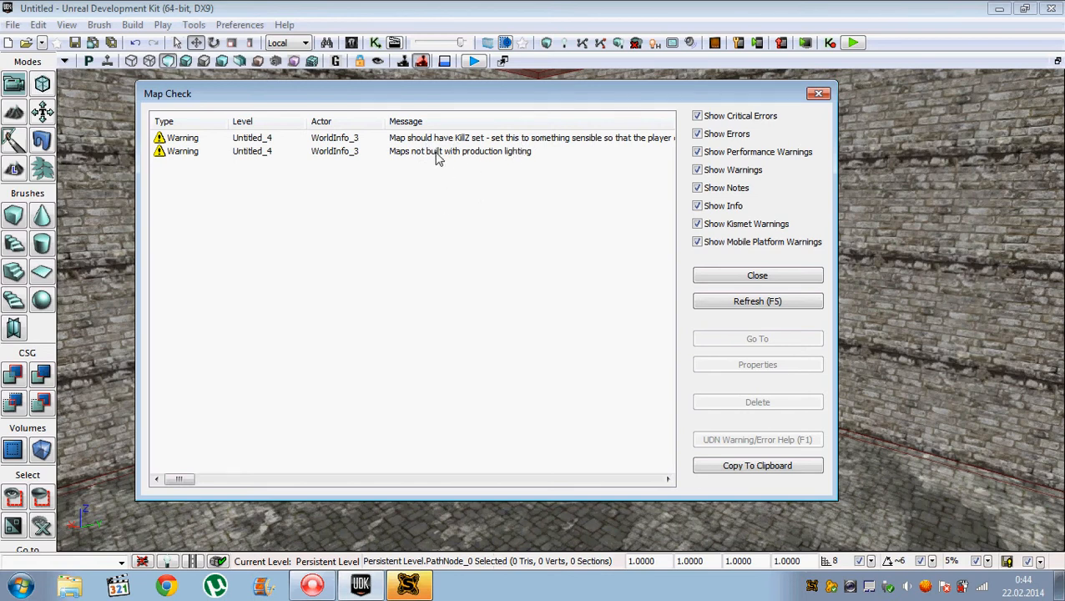
# - Review the Map Check warnings about KillZ and production lighting, and close the report
pyautogui.click(523, 157)
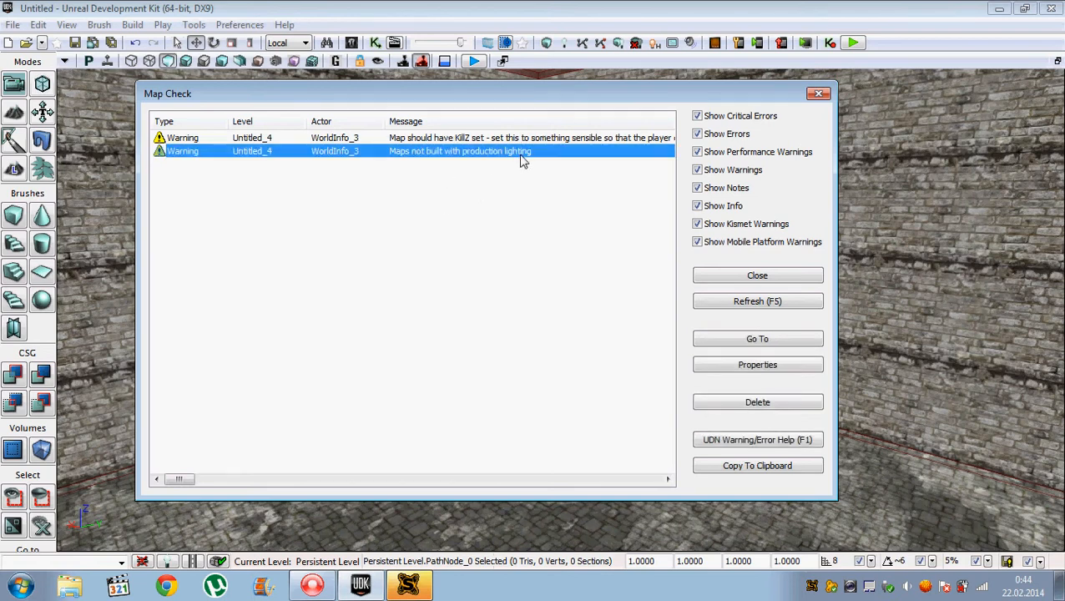
pyautogui.click(472, 177)
pyautogui.click(419, 137)
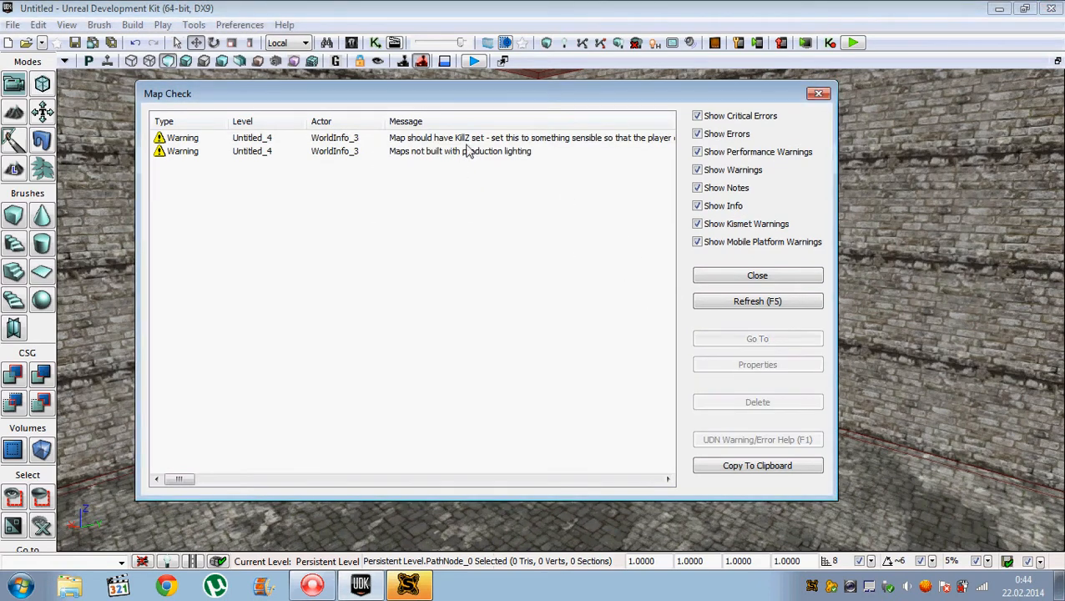
pyautogui.click(779, 282)
# - Play the level in the viewport, shoot the spawned bot to test it, and end the play session
pyautogui.click(473, 61)
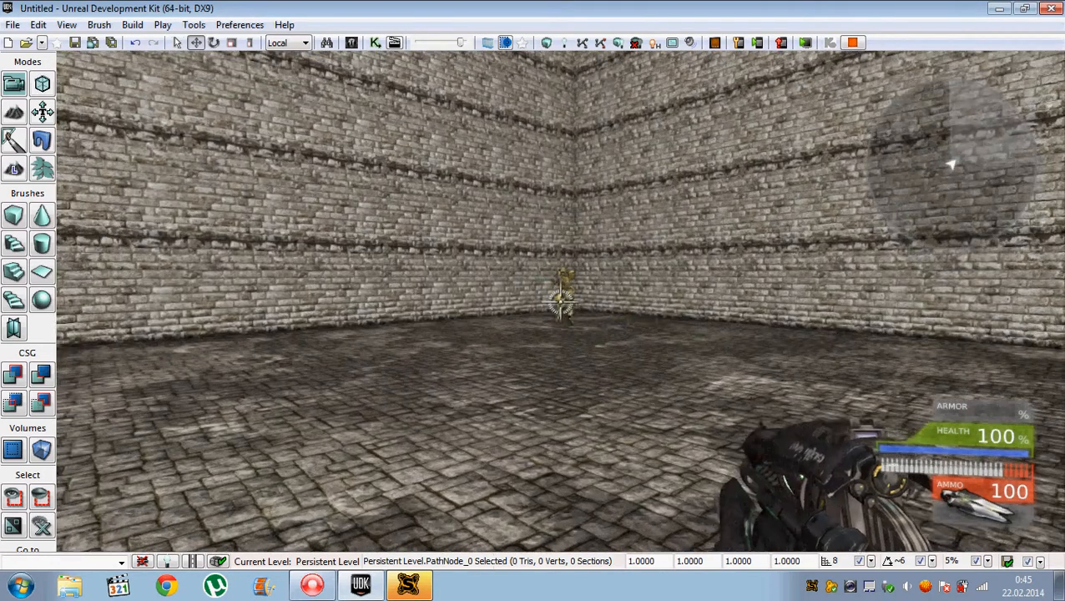
pyautogui.click(561, 303)
pyautogui.click(561, 302)
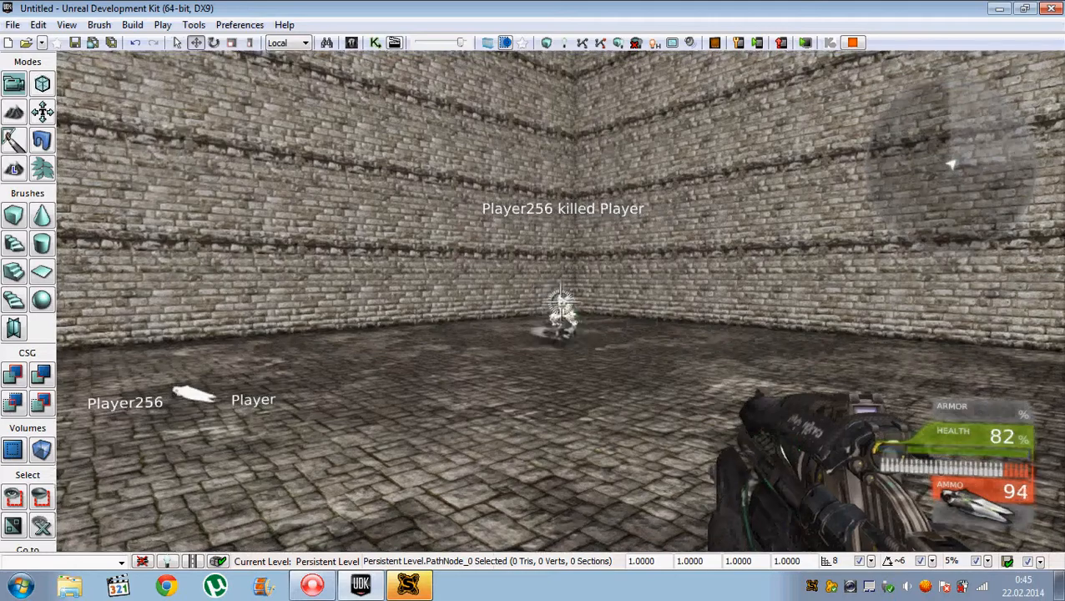
pyautogui.click(561, 302)
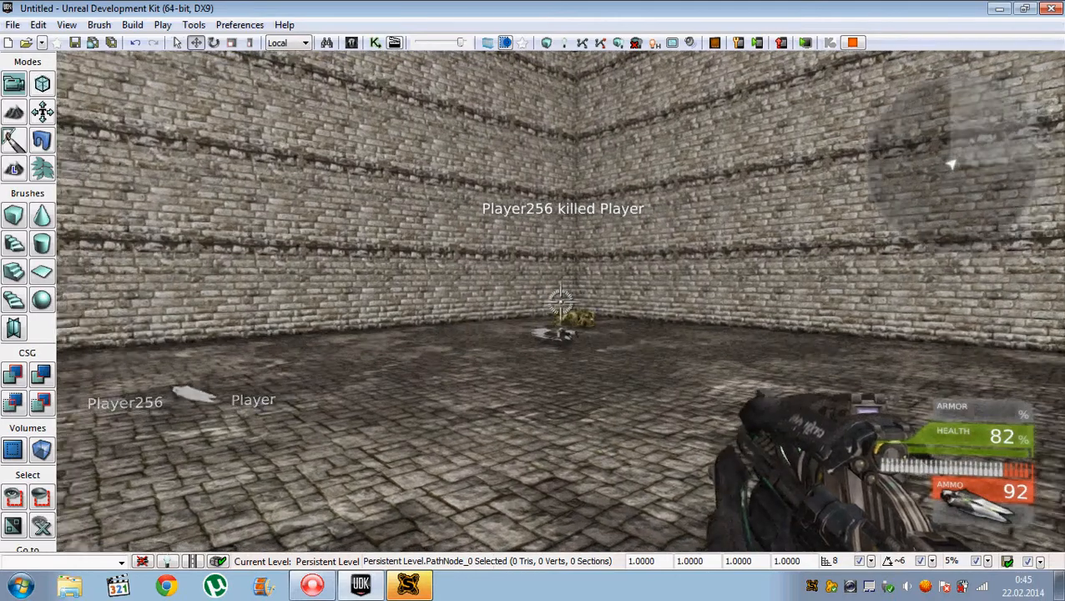
pyautogui.press('Escape')
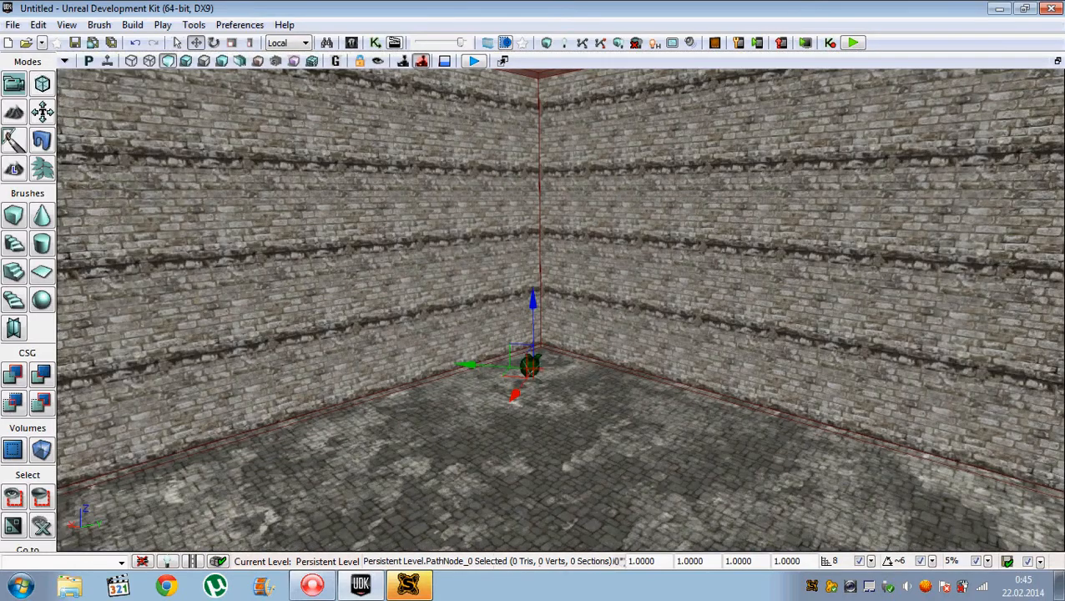
pyautogui.moveTo(634, 256); pyautogui.dragTo(292, 255, button='right')
pyautogui.moveTo(535, 309); pyautogui.dragTo(558, 309, button='right')
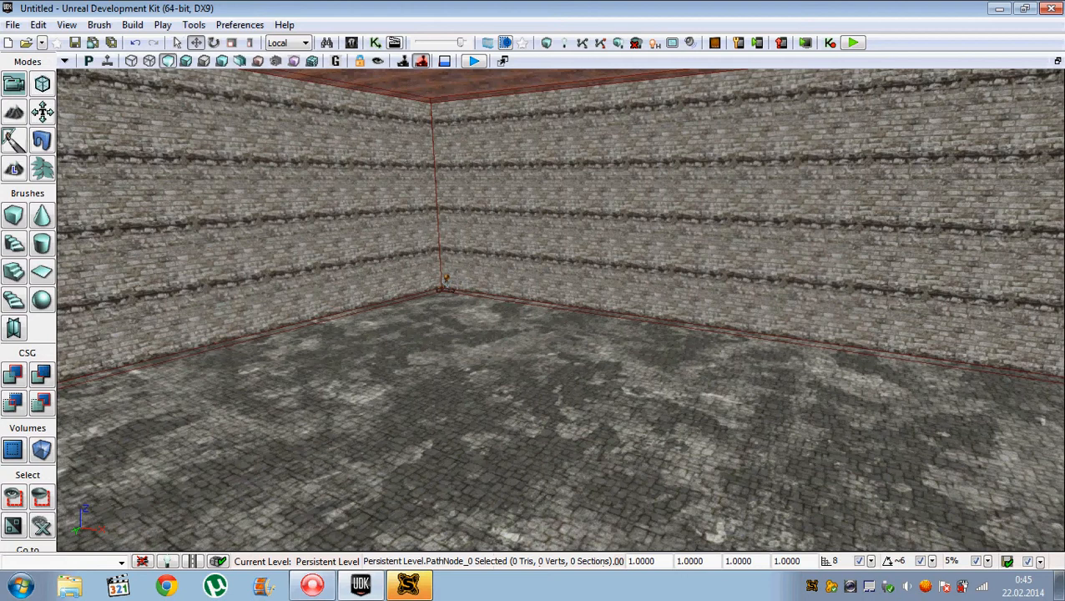
# - Move the PlayerStart slightly farther from the room's corner along the floor, using the front view
pyautogui.click(445, 290)
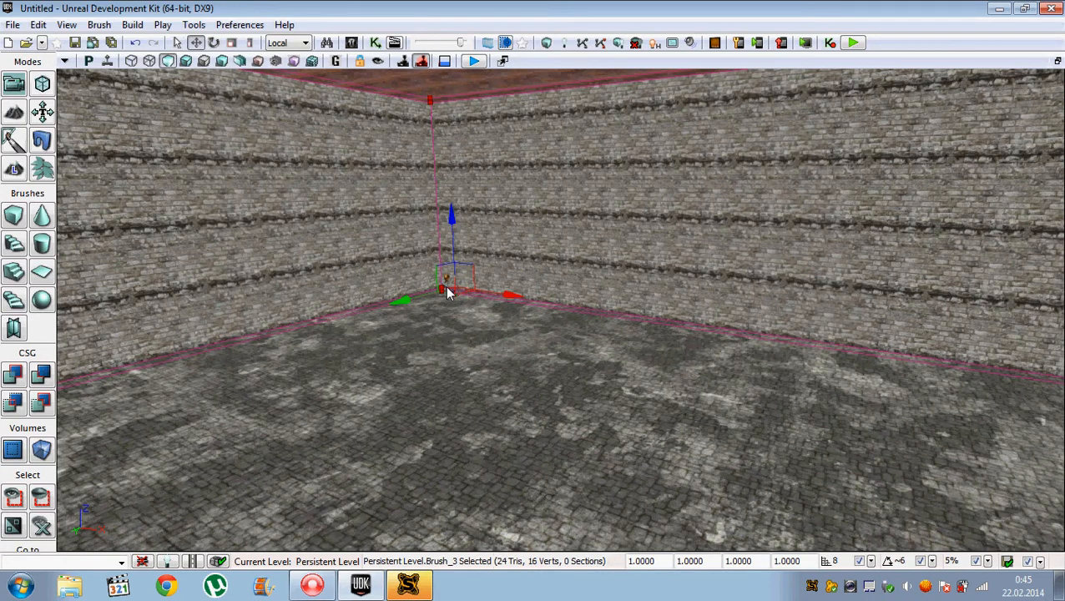
pyautogui.click(1057, 61)
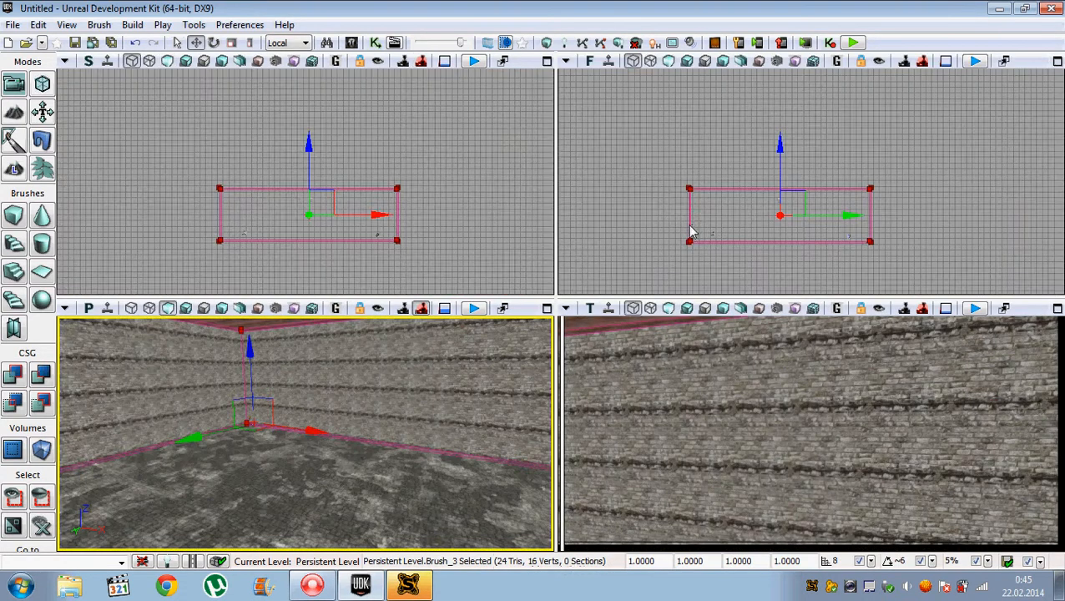
pyautogui.click(712, 234)
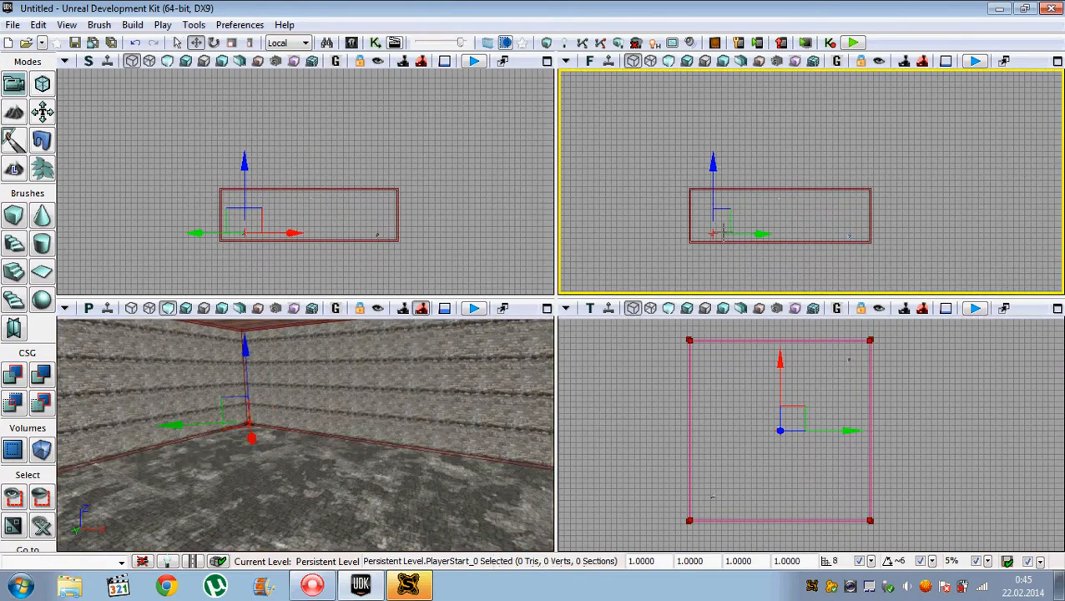
pyautogui.moveTo(753, 234); pyautogui.dragTo(743, 234)
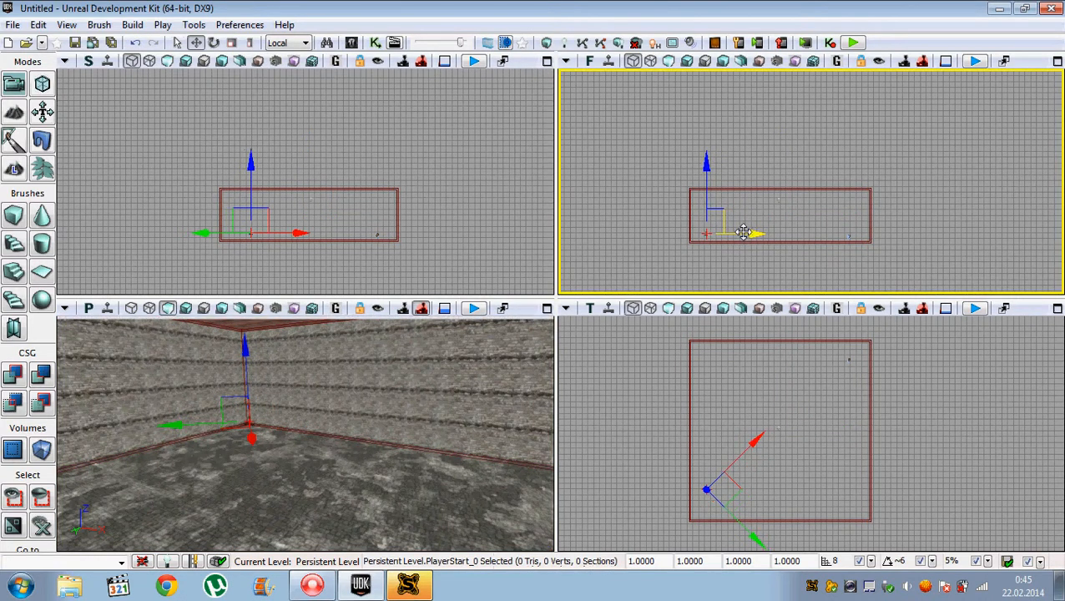
pyautogui.click(548, 308)
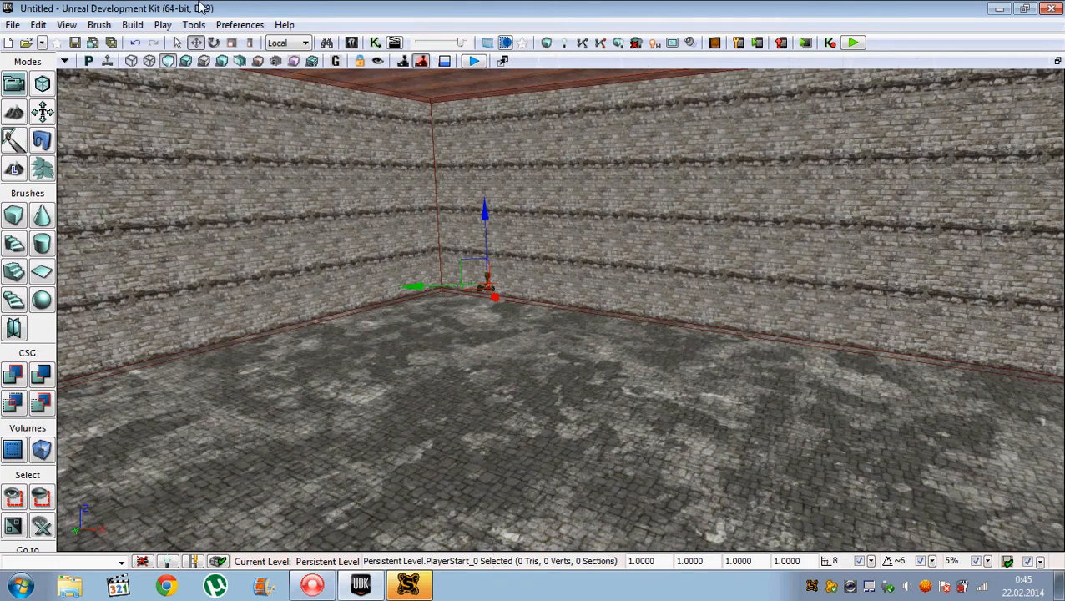
# - Examine the Kill Z setting under Zone Info in the World Properties and compare it with the room's position
pyautogui.click(67, 24)
pyautogui.click(131, 101)
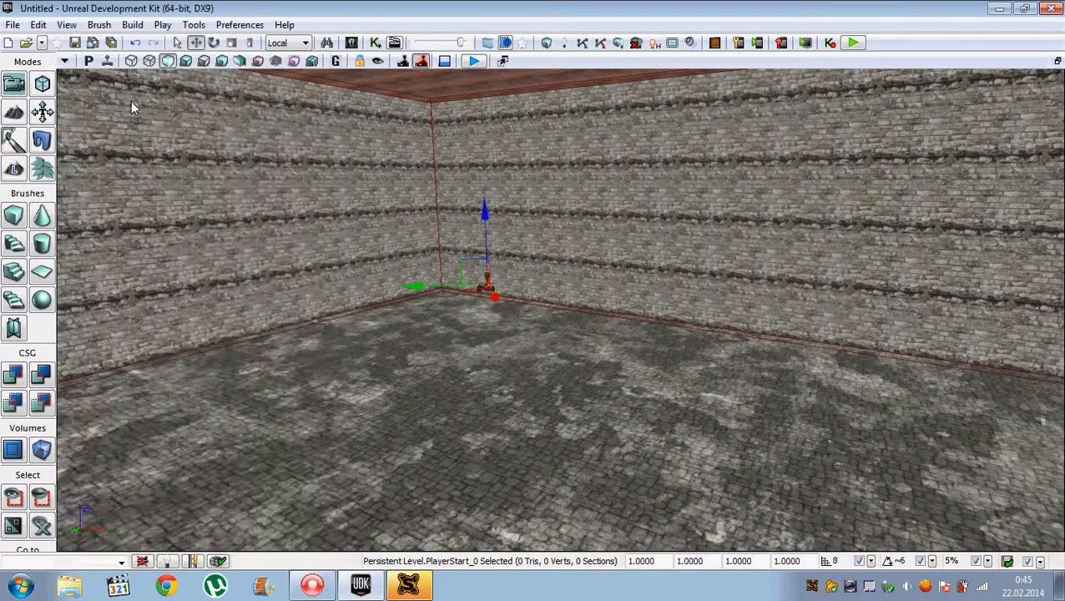
pyautogui.click(16, 291)
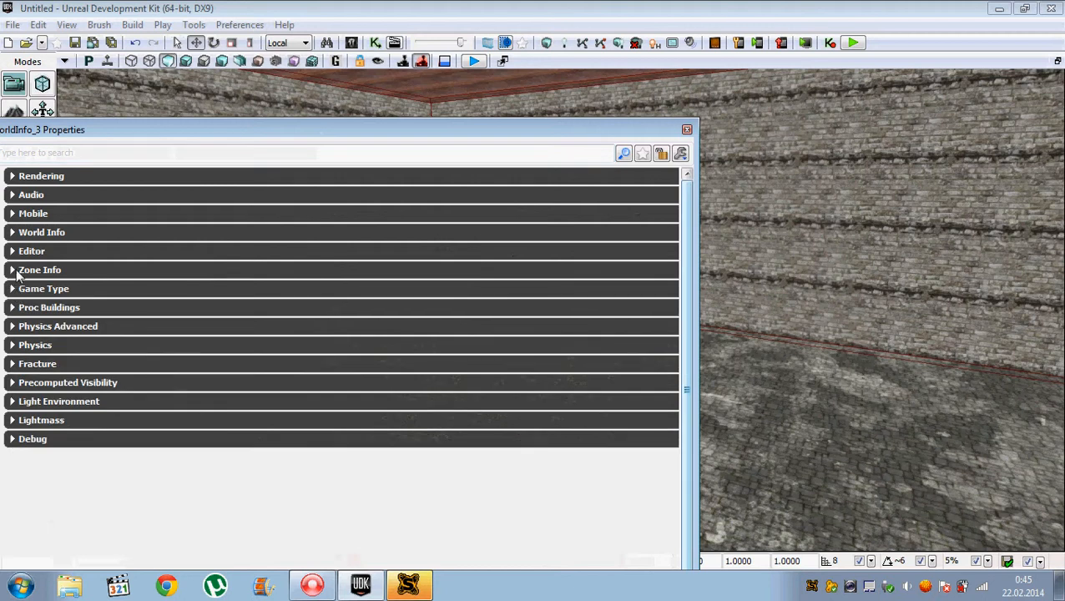
pyautogui.click(12, 271)
pyautogui.click(189, 316)
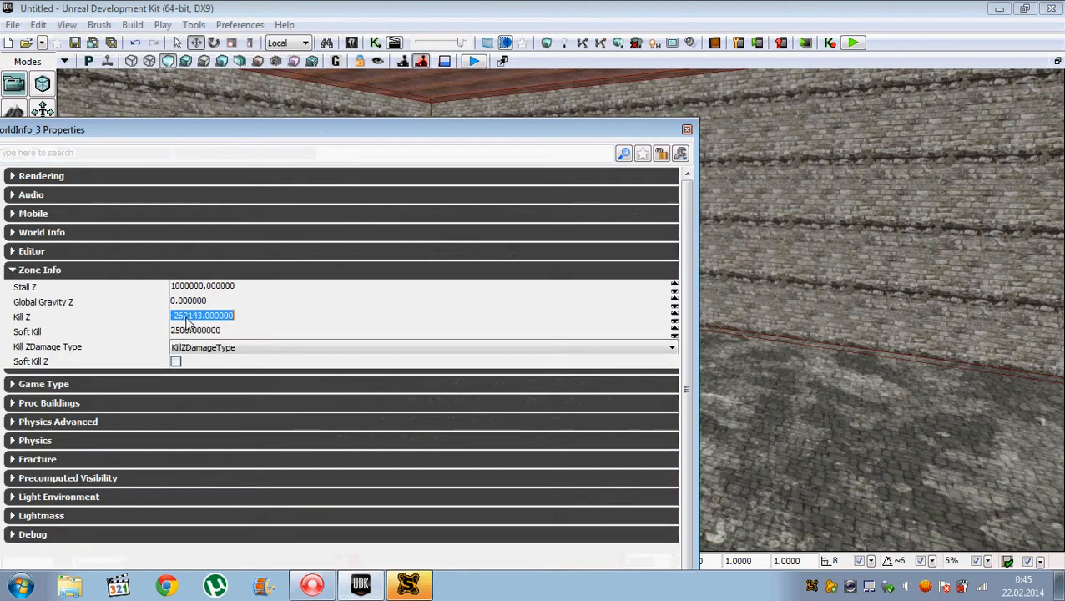
pyautogui.click(686, 130)
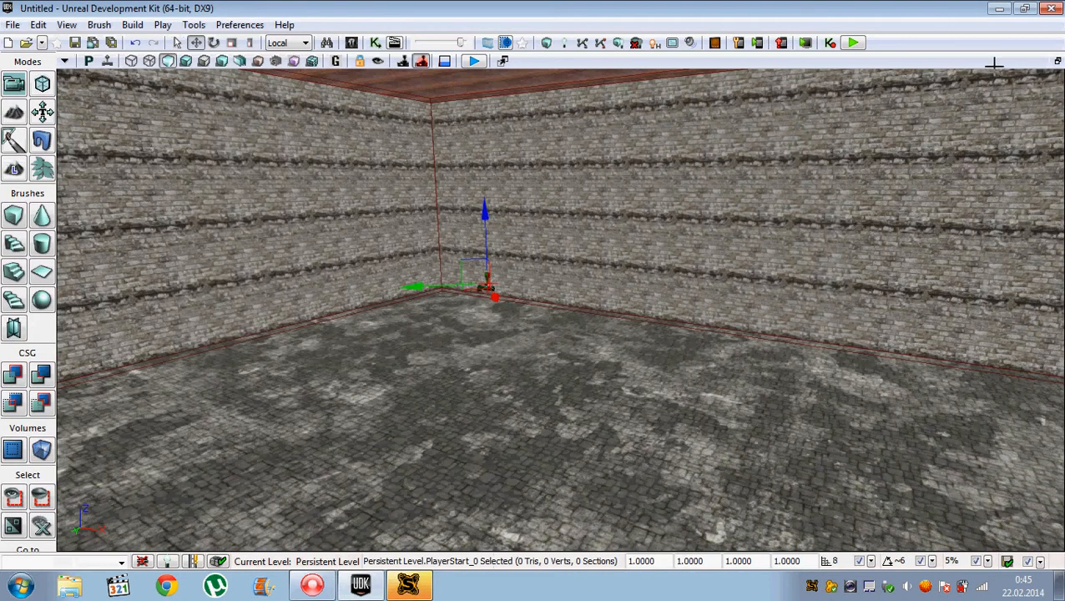
pyautogui.click(1058, 60)
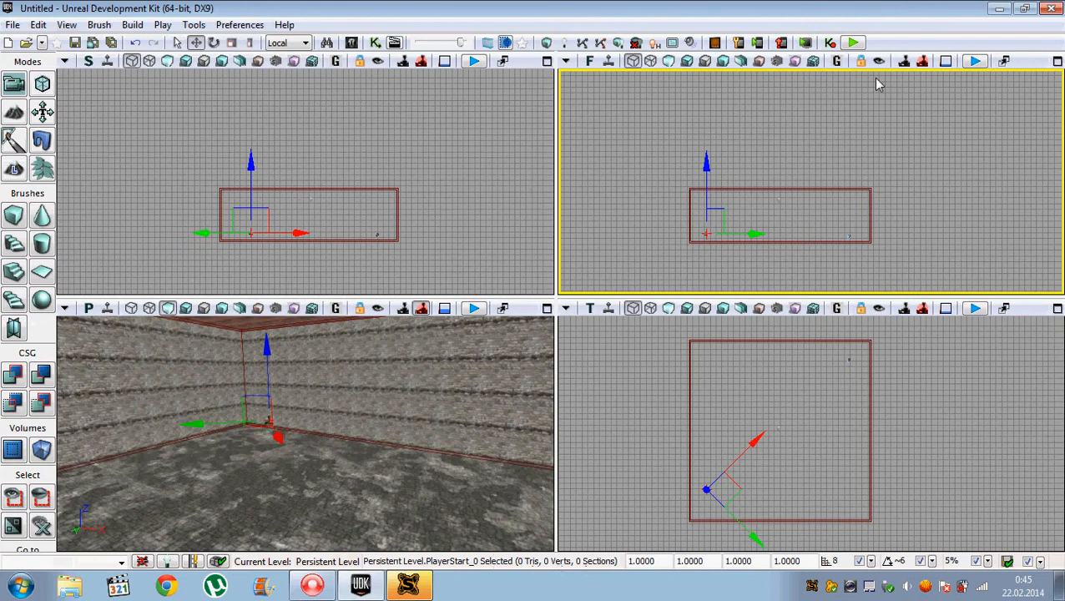
pyautogui.click(547, 308)
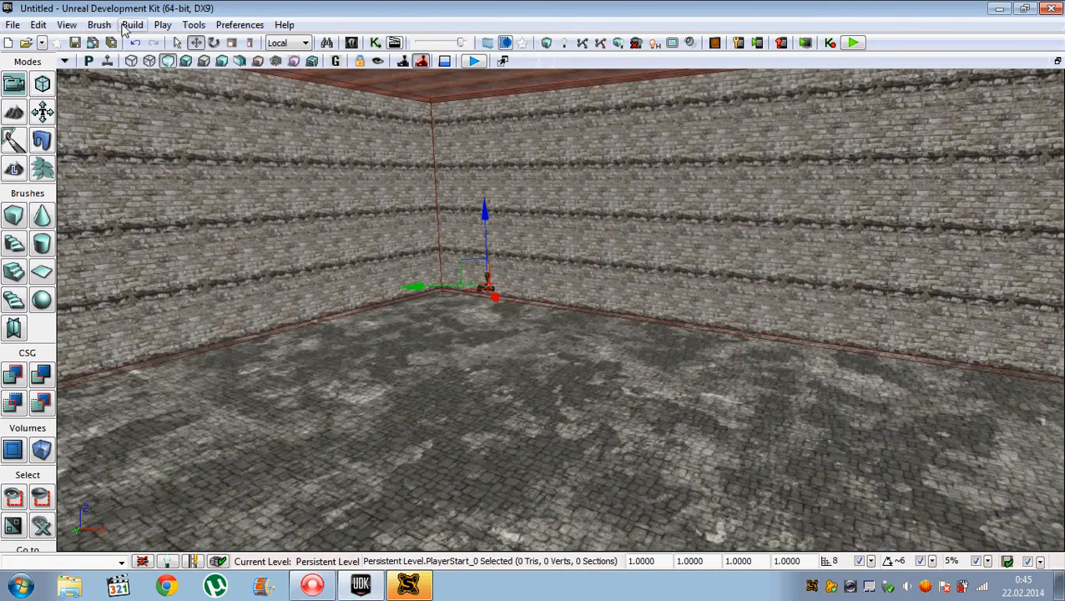
# - Set Kill Z to 0 in the Zone Info section of the World Properties and close the window
pyautogui.click(67, 25)
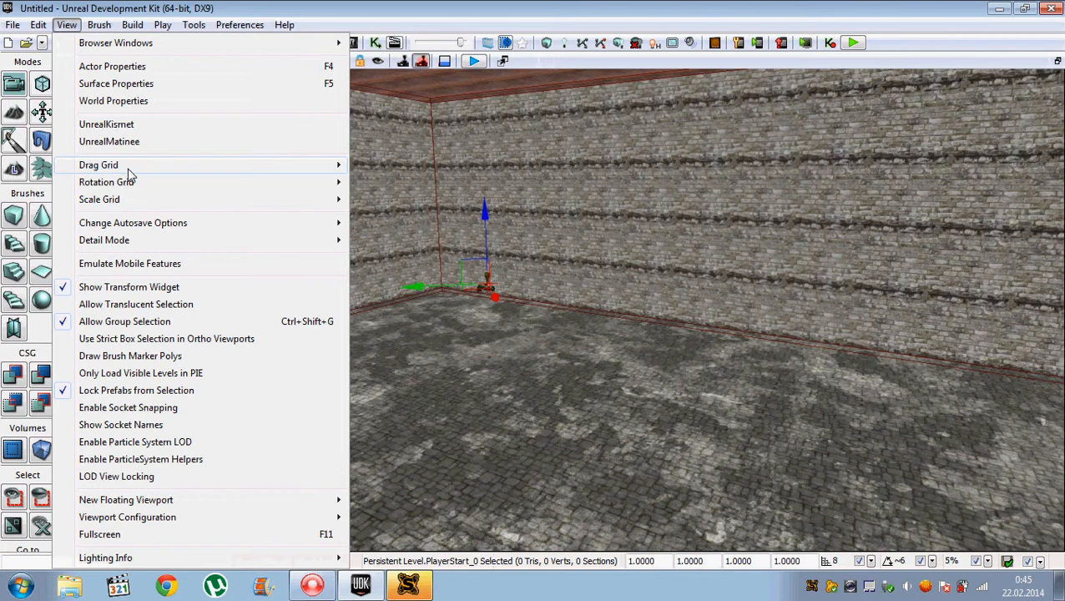
pyautogui.click(126, 101)
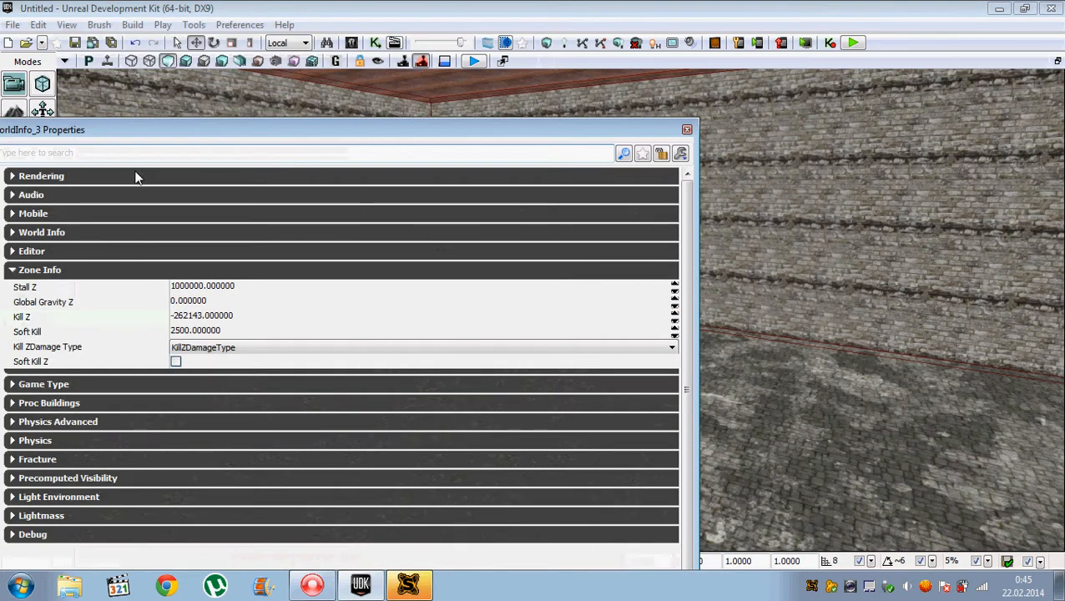
pyautogui.click(205, 316)
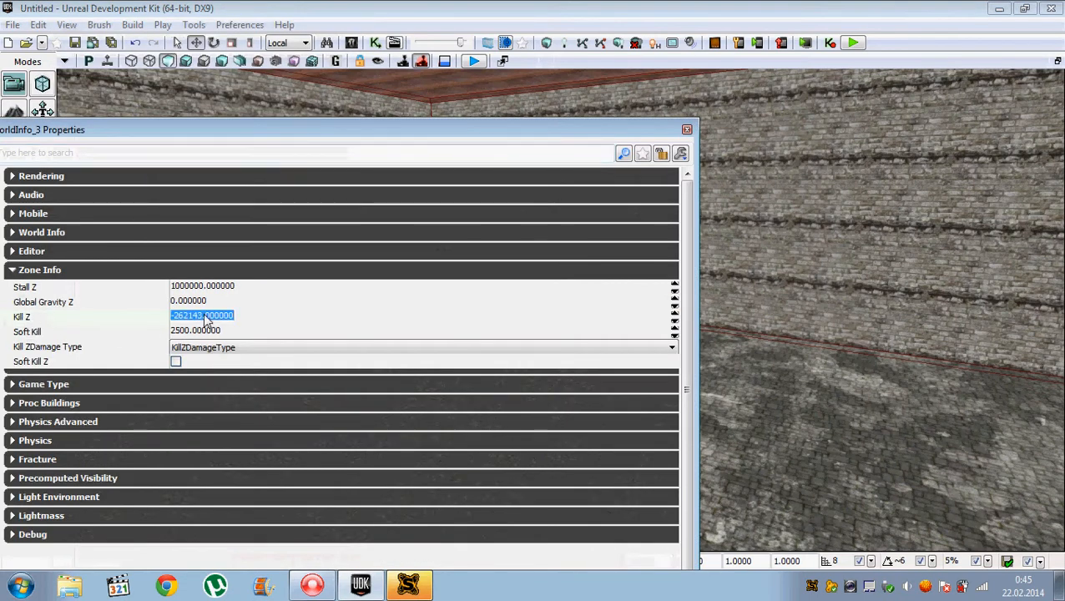
pyautogui.write('0')
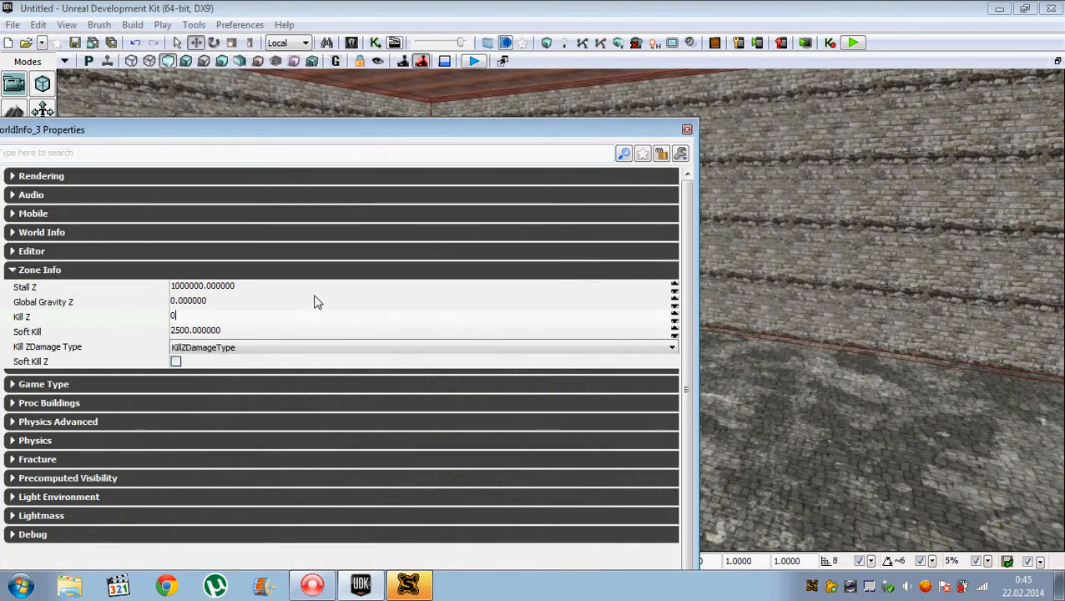
pyautogui.press('Return')
pyautogui.click(687, 130)
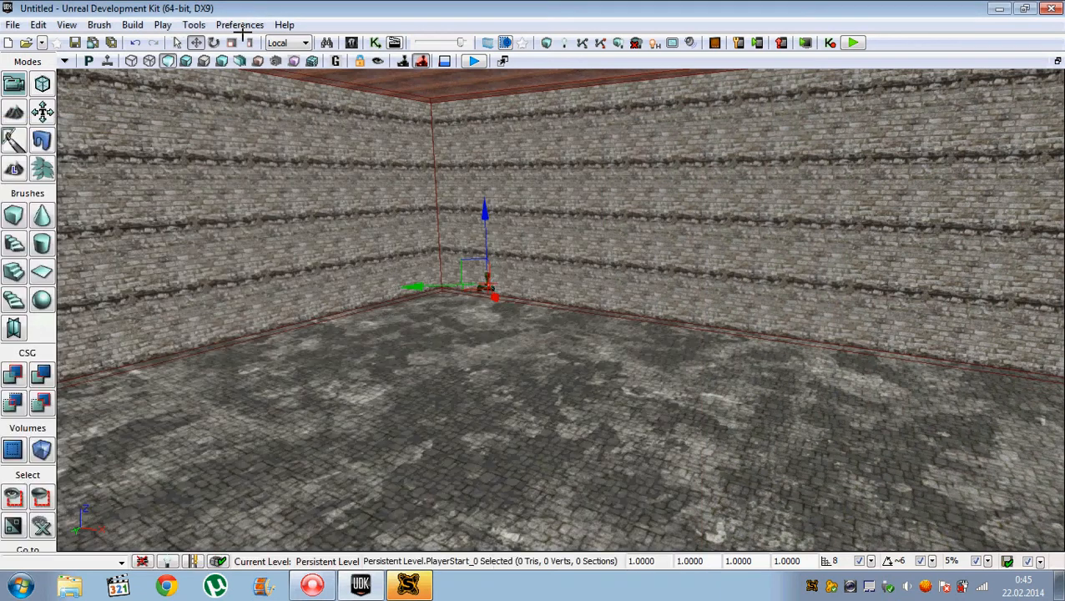
# - Rebuild the map without limiting it to selected pylons and play-test it in the editor preview
pyautogui.click(132, 24)
pyautogui.click(161, 100)
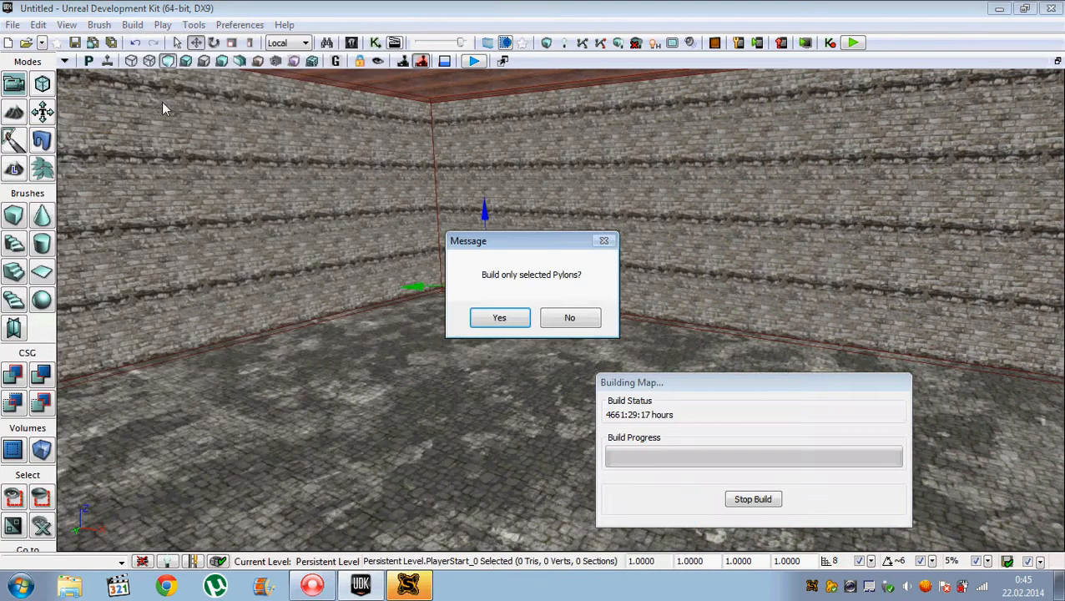
pyautogui.click(566, 316)
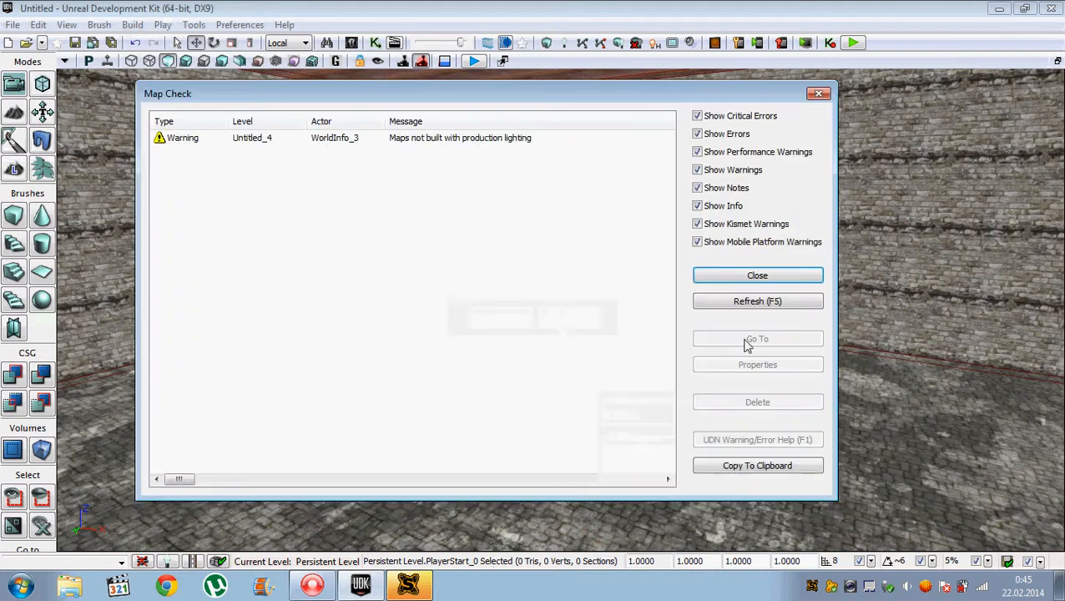
pyautogui.click(736, 276)
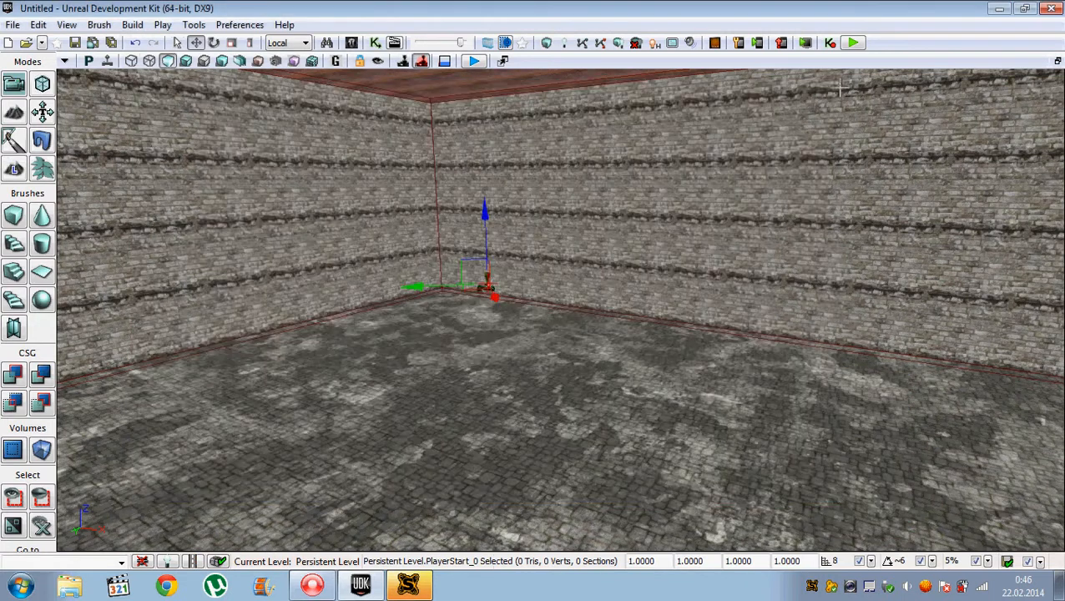
pyautogui.click(854, 43)
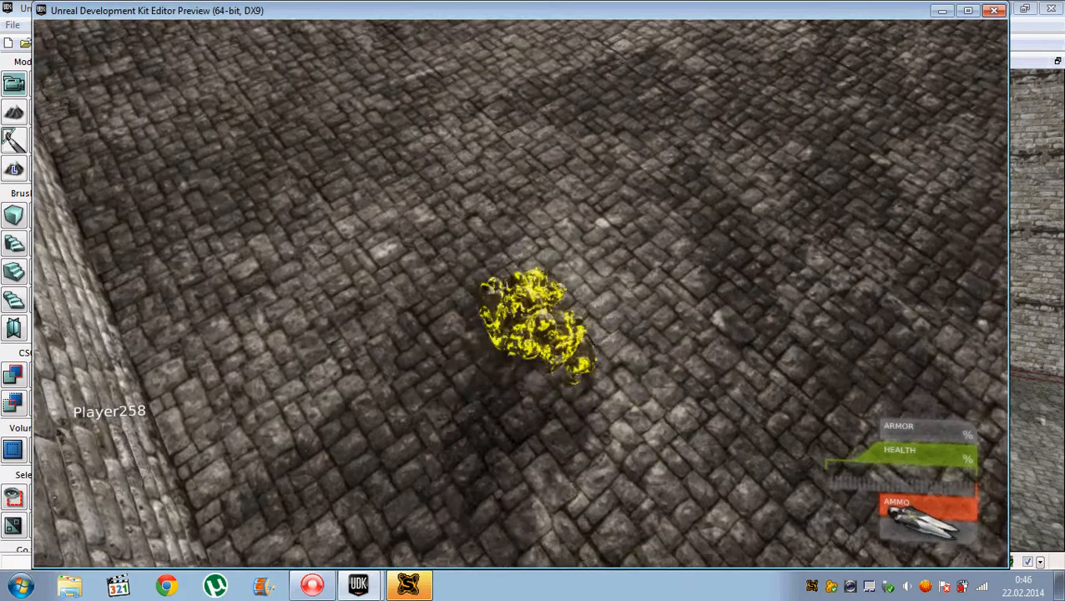
pyautogui.press('Escape')
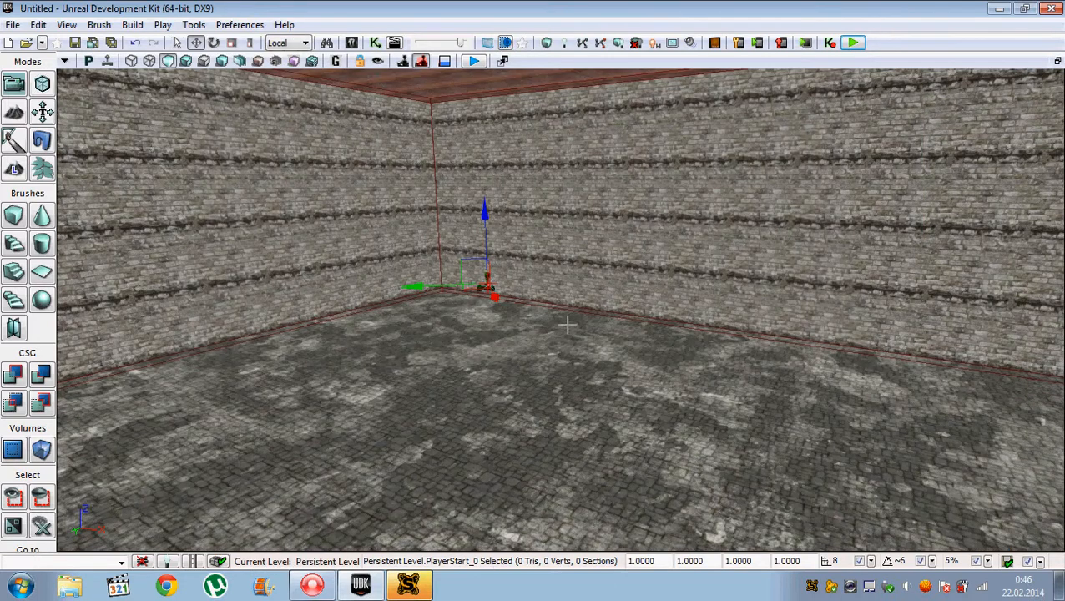
# - Undo the Kill Z change and return to the enlarged perspective view of the room
pyautogui.click(1057, 61)
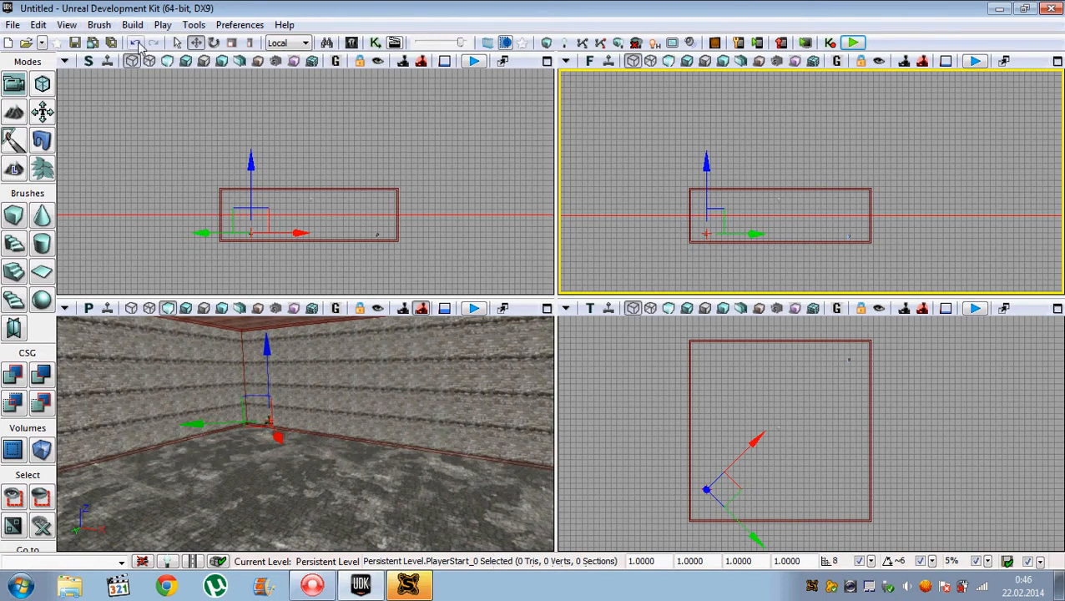
pyautogui.click(136, 44)
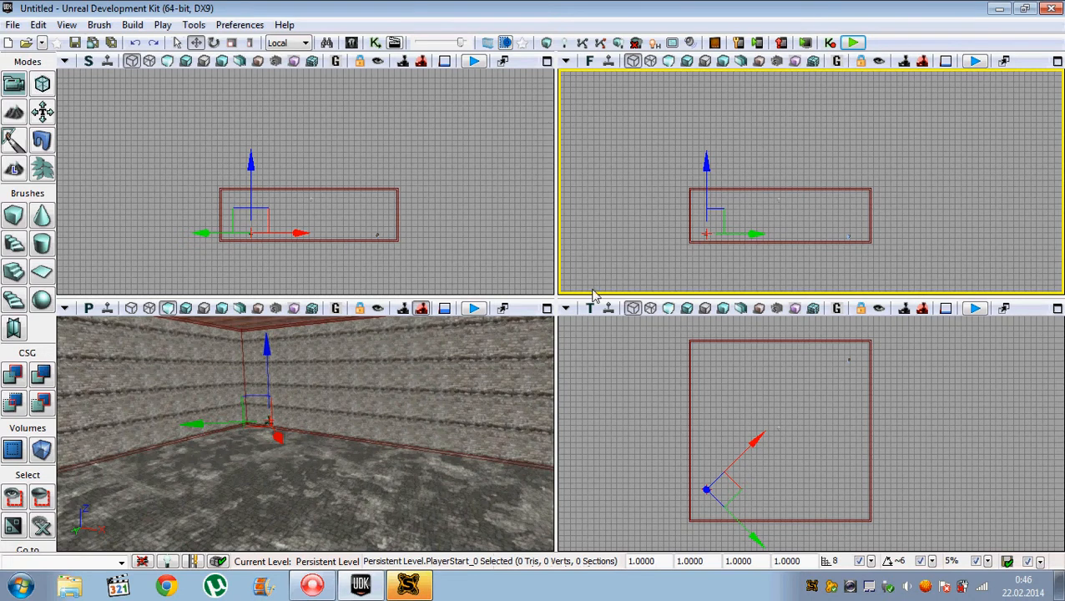
pyautogui.click(546, 309)
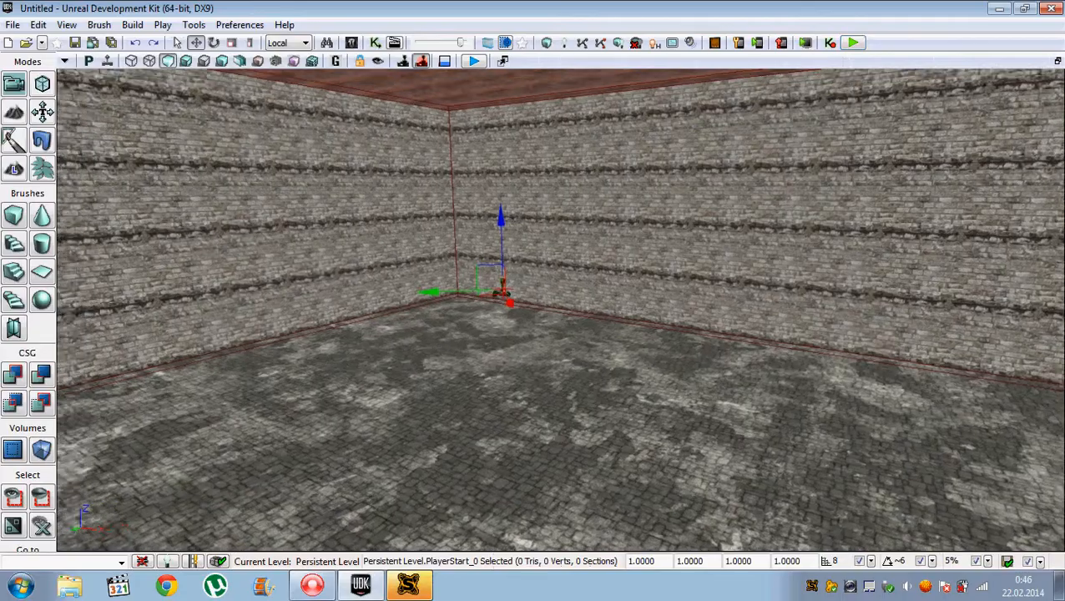
pyautogui.moveTo(547, 309); pyautogui.dragTo(593, 304, button='right')
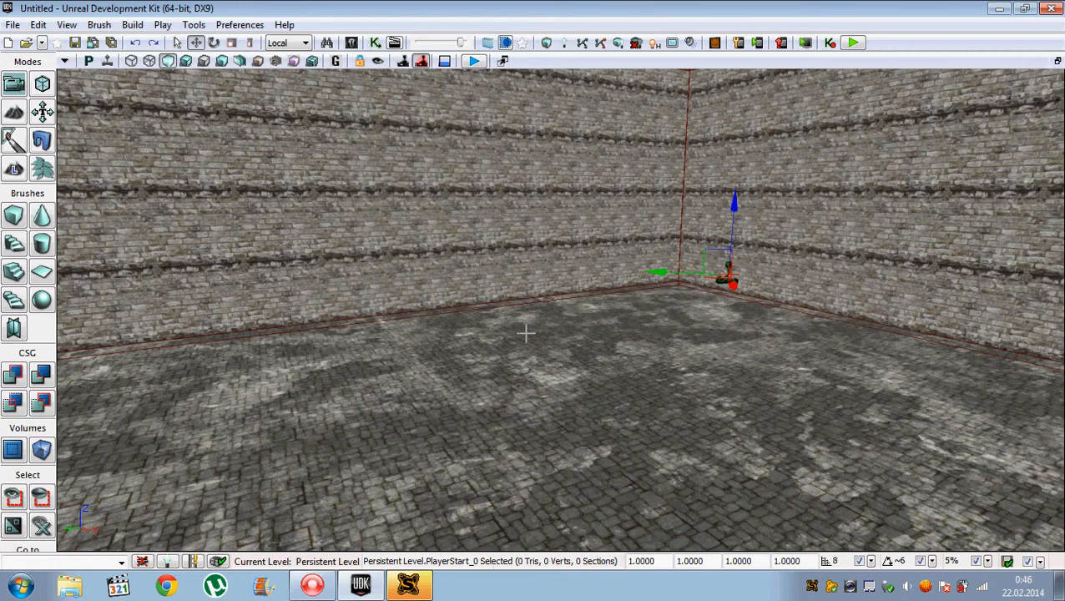
# - Save the level to the Desktop under the name DM-tutorial map
pyautogui.click(12, 25)
pyautogui.click(46, 135)
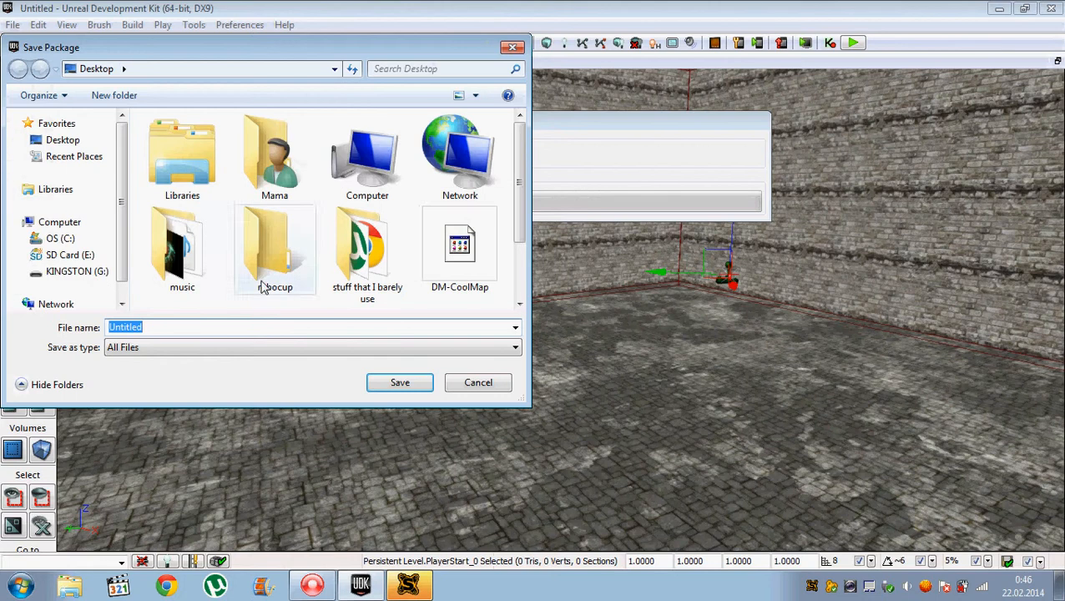
pyautogui.moveTo(522, 192); pyautogui.dragTo(527, 265)
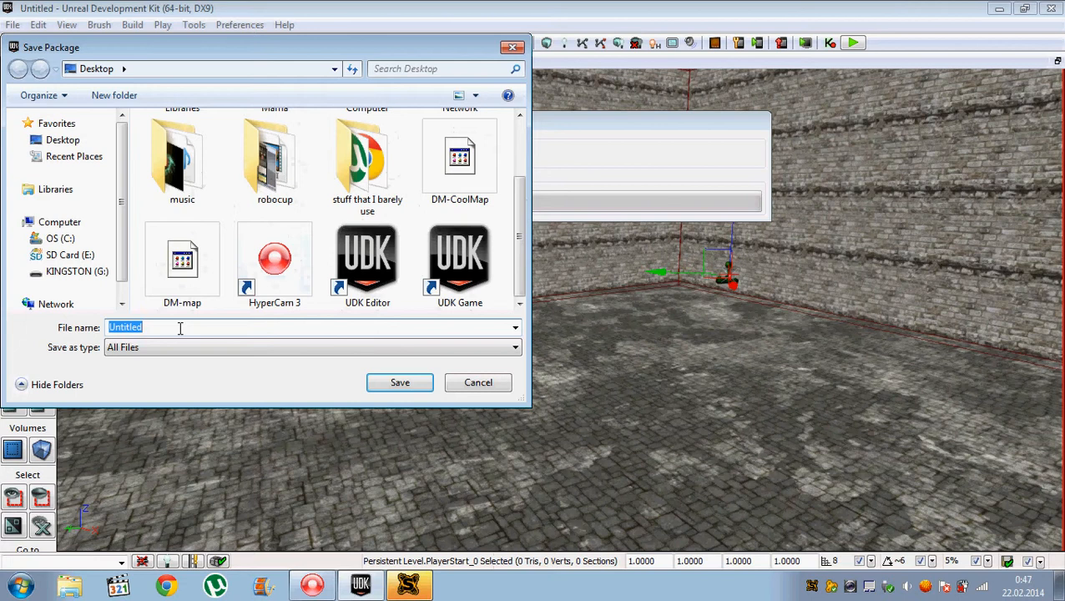
pyautogui.write('DM')
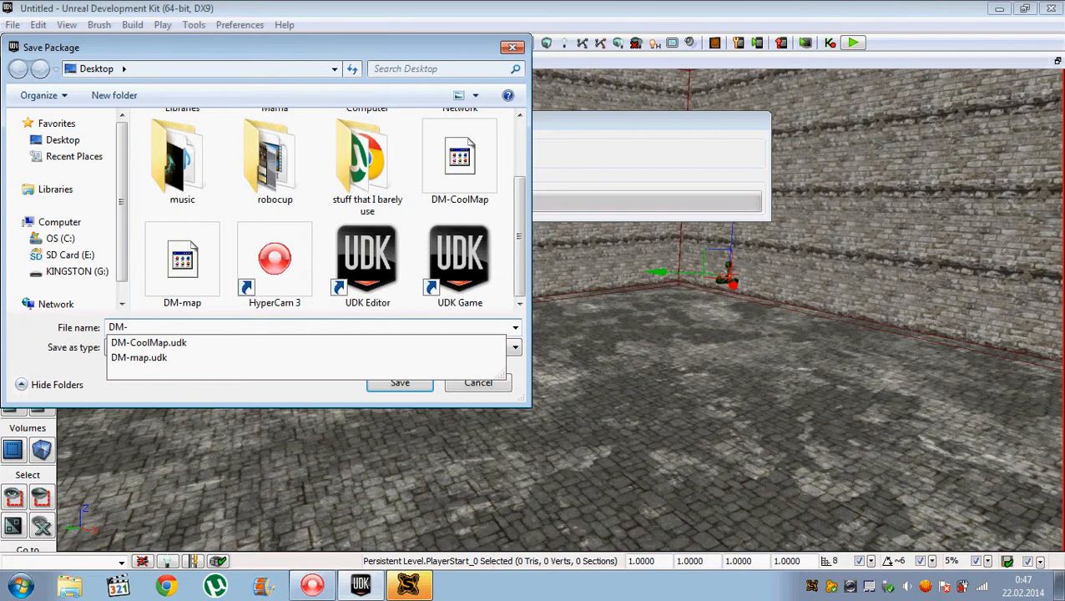
pyautogui.write('-tutorial map')
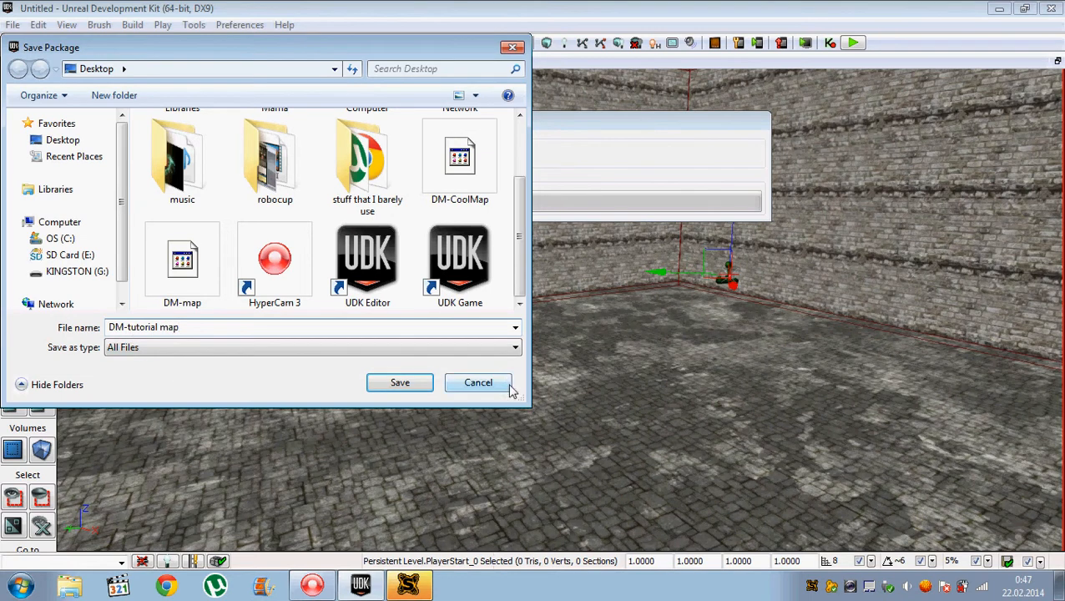
pyautogui.click(409, 388)
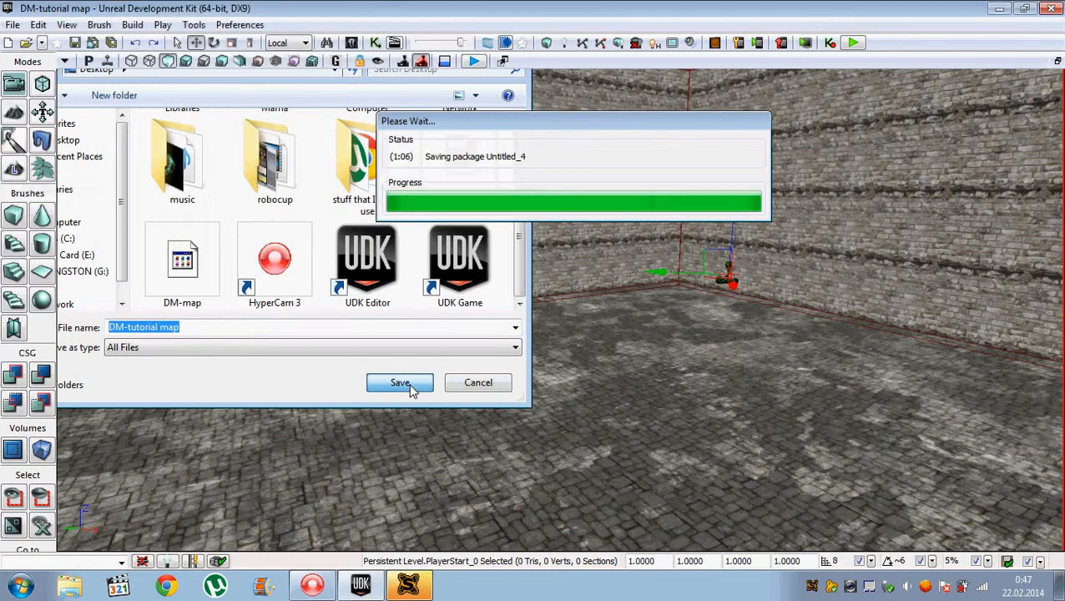